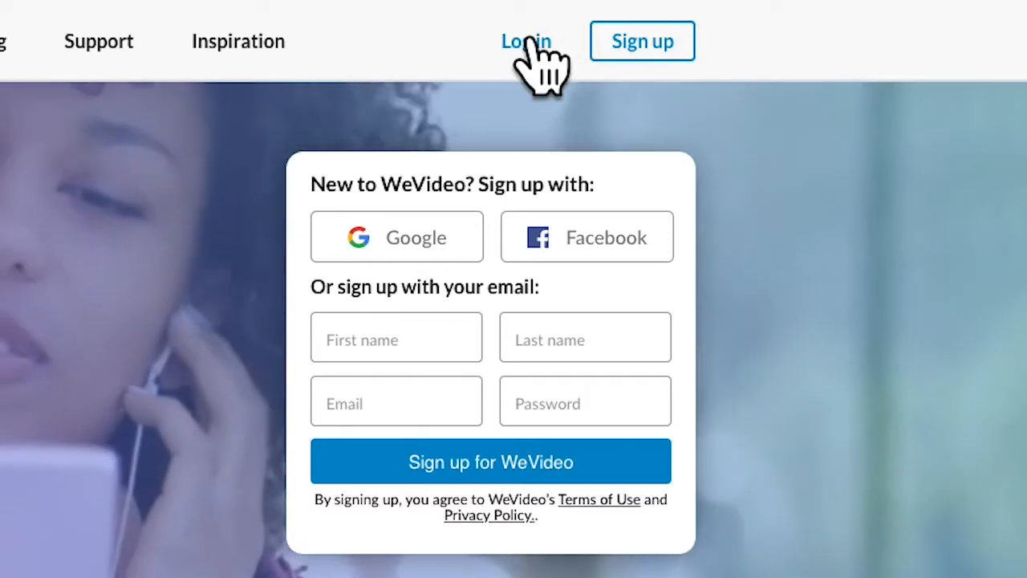
Log in to WeVideo with the Google account and create a new video.
{"action": "left_click", "coordinate": [529, 45]}
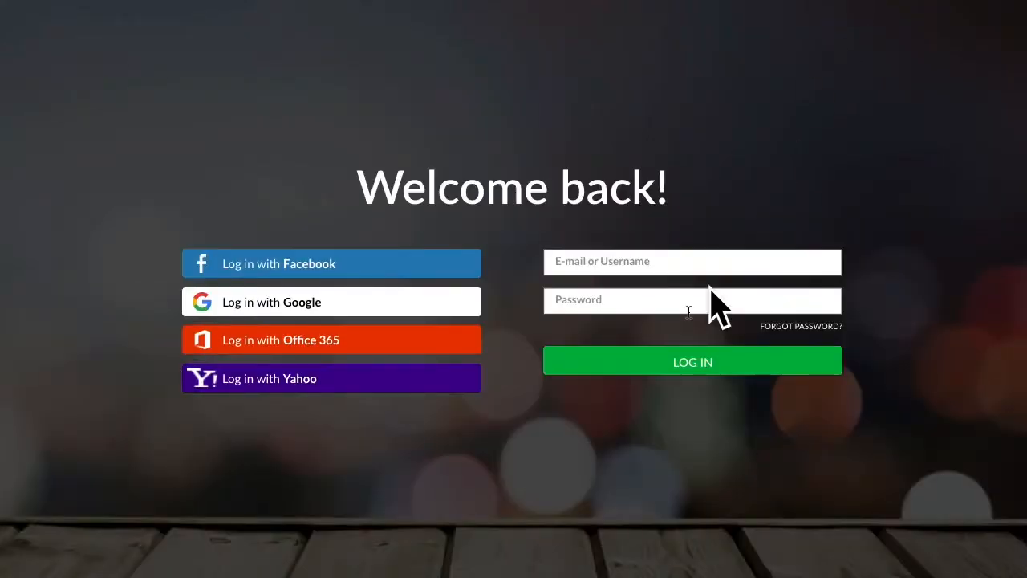
{"action": "left_click", "coordinate": [305, 314]}
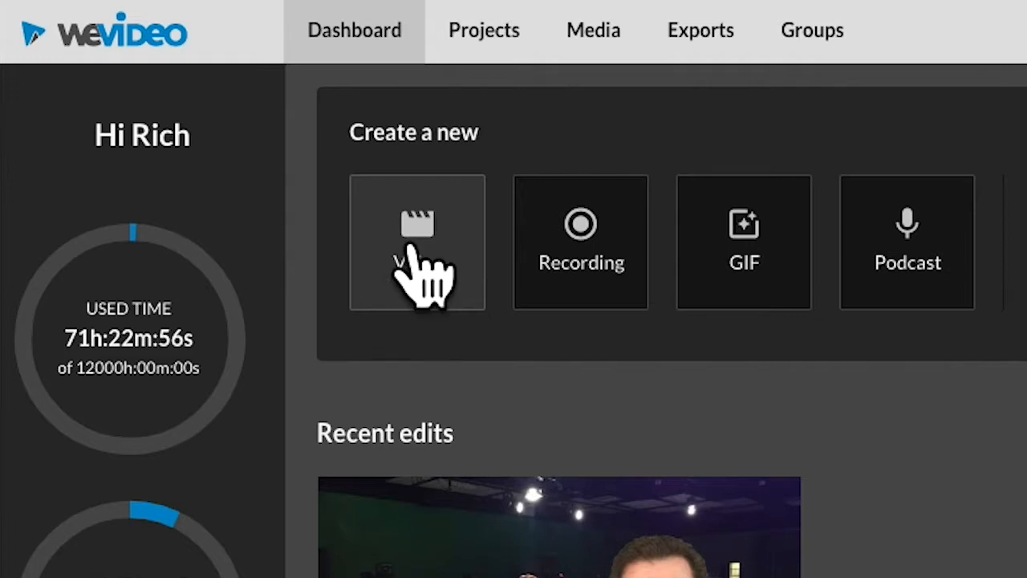
{"action": "left_click", "coordinate": [410, 250]}
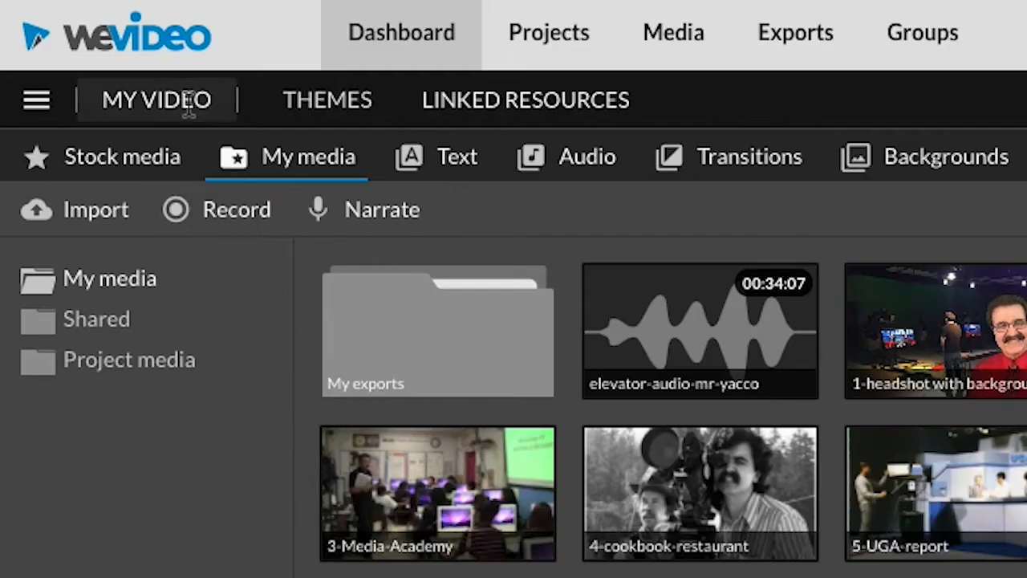
Rename the video as Chase.
{"action": "left_click", "coordinate": [183, 103]}
{"action": "left_click_drag", "start_coordinate": [348, 257], "coordinate": [144, 236]}
{"action": "type", "text": "Chase"}
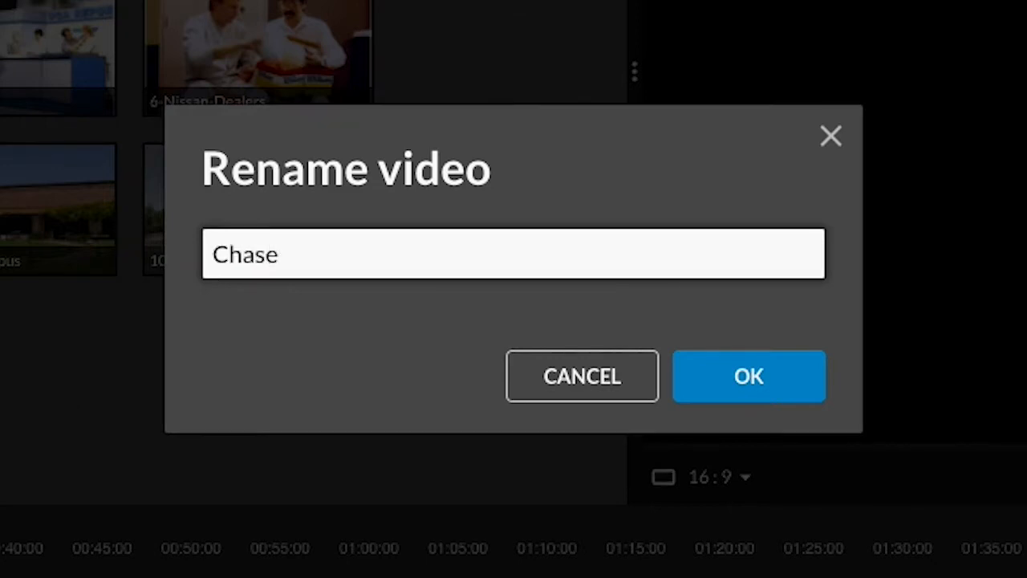
{"action": "key", "text": "Return"}
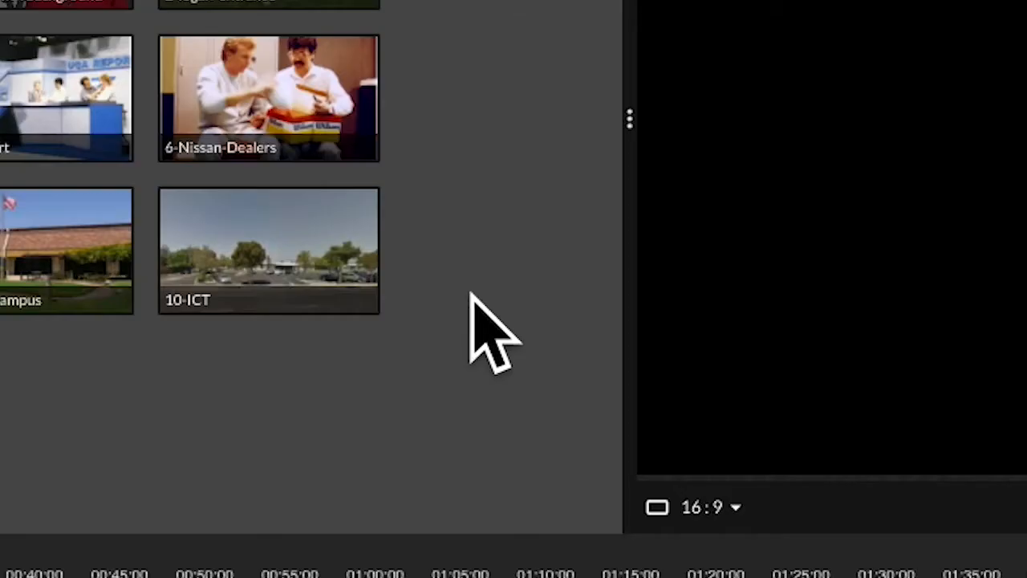
Create a folder named Chase Footage in My media and upload the scene clips into it.
{"action": "right_click", "coordinate": [482, 260]}
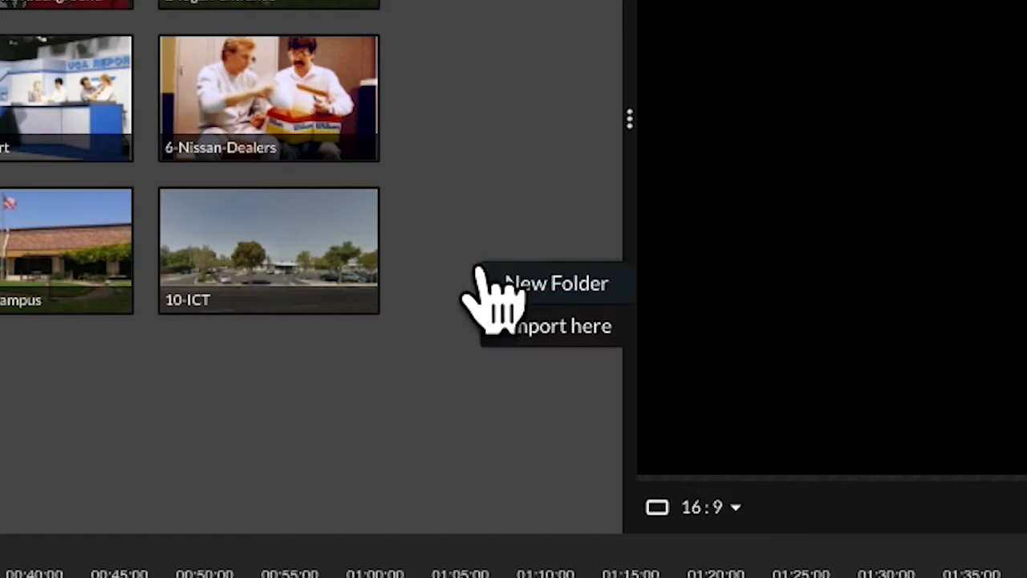
{"action": "left_click", "coordinate": [514, 295]}
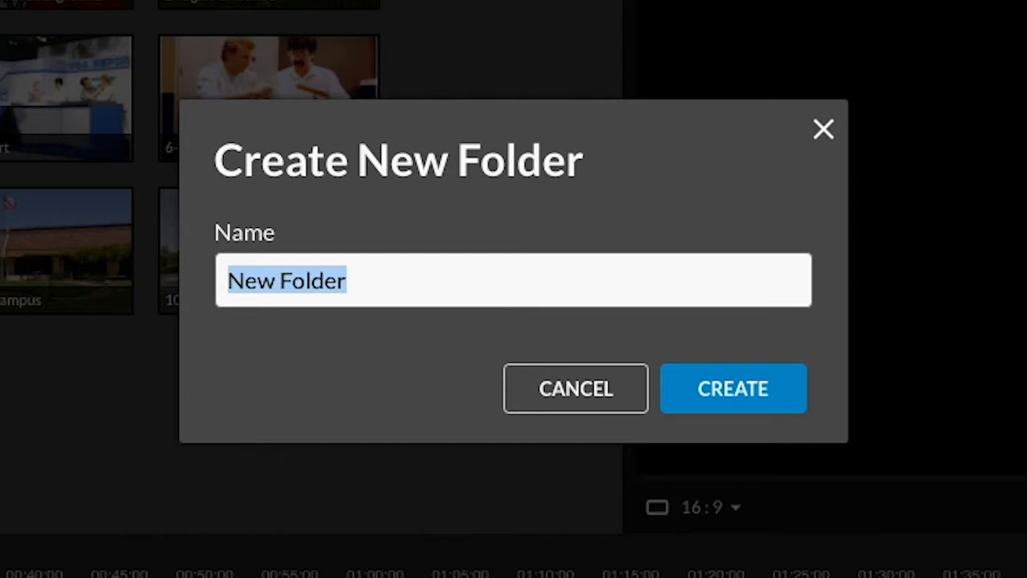
{"action": "type", "text": "Chase Footage"}
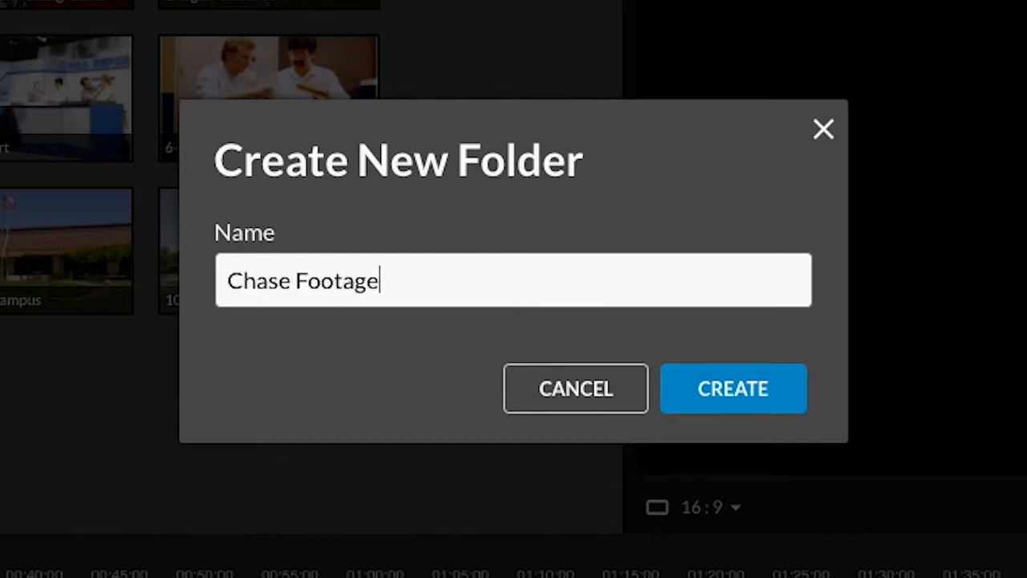
{"action": "left_click", "coordinate": [670, 397]}
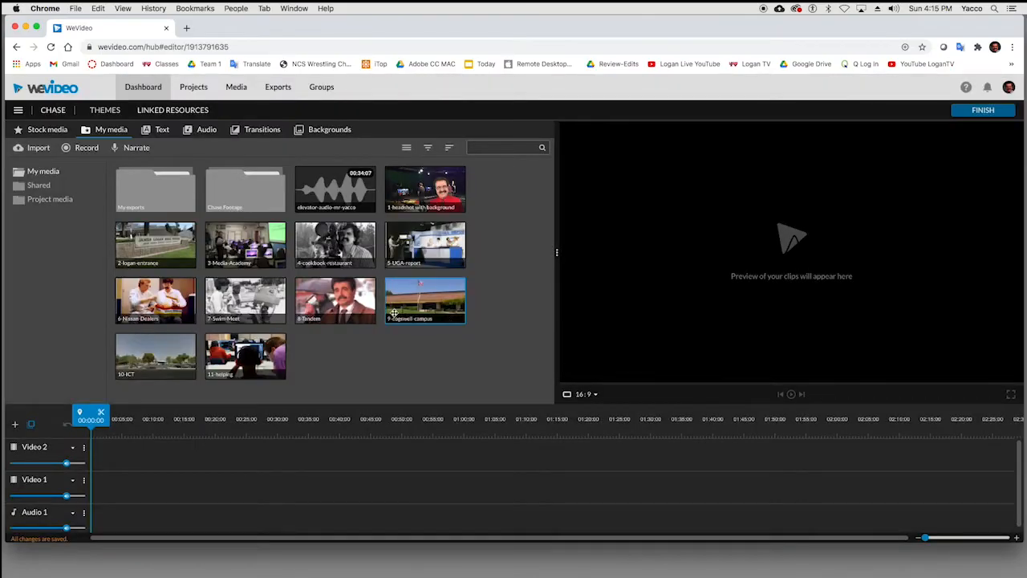
{"action": "double_click", "coordinate": [272, 212]}
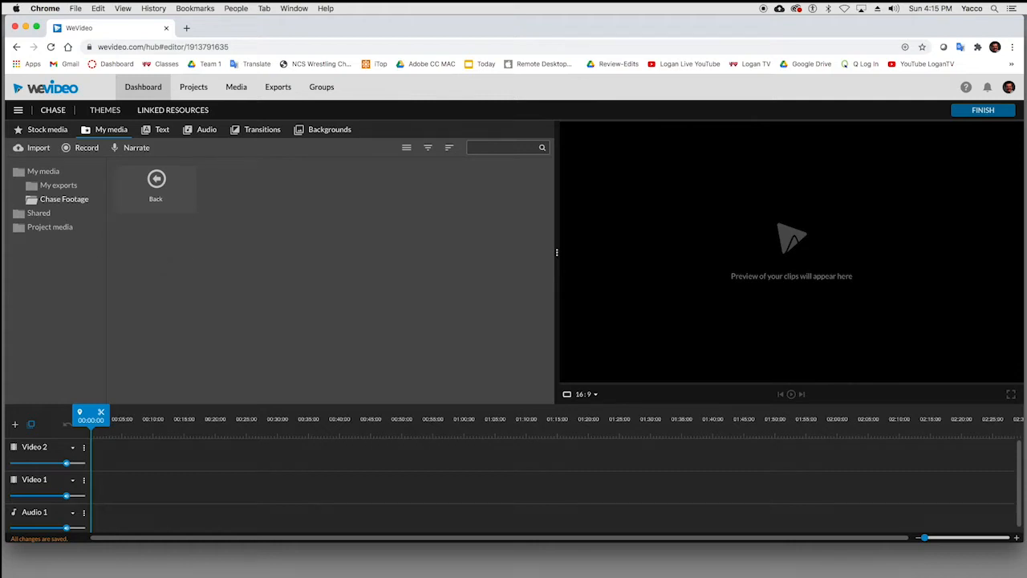
{"action": "left_click_drag", "start_coordinate": [96, 574], "coordinate": [339, 196]}
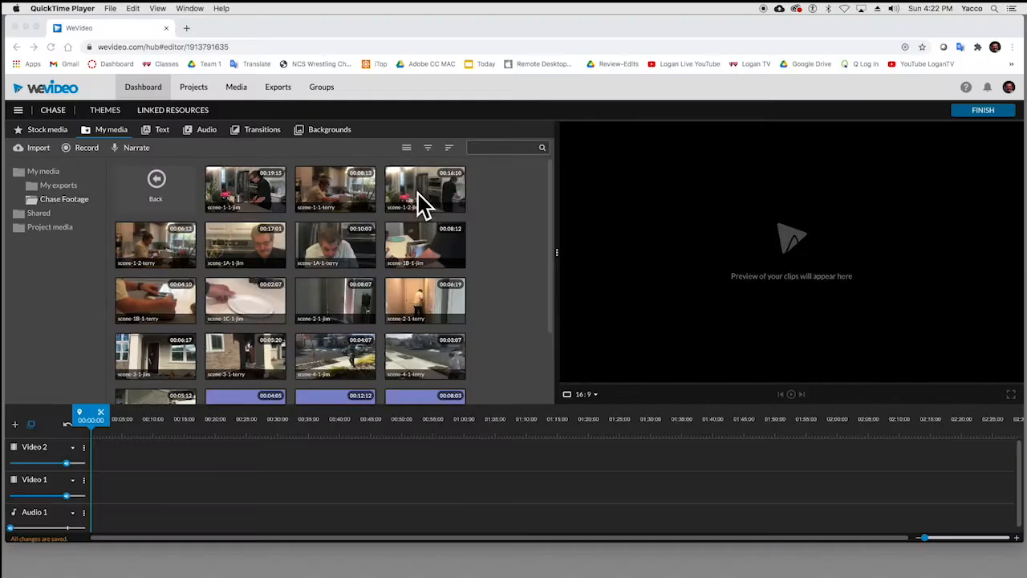
Place the scene-1-2-jim clip at the start of the Video 1 track and play it.
{"action": "left_click_drag", "start_coordinate": [410, 191], "coordinate": [105, 507]}
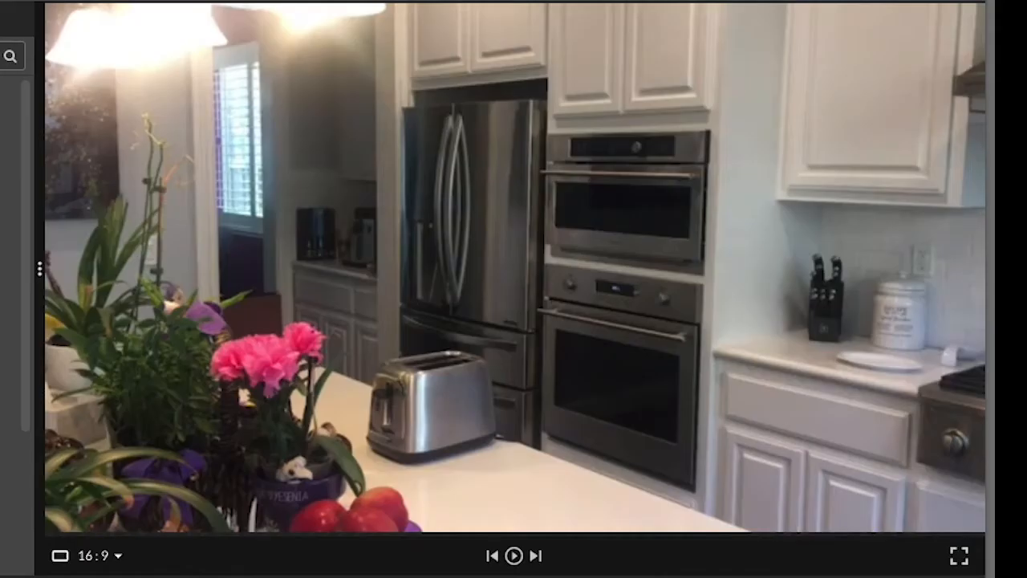
{"action": "left_click", "coordinate": [514, 556]}
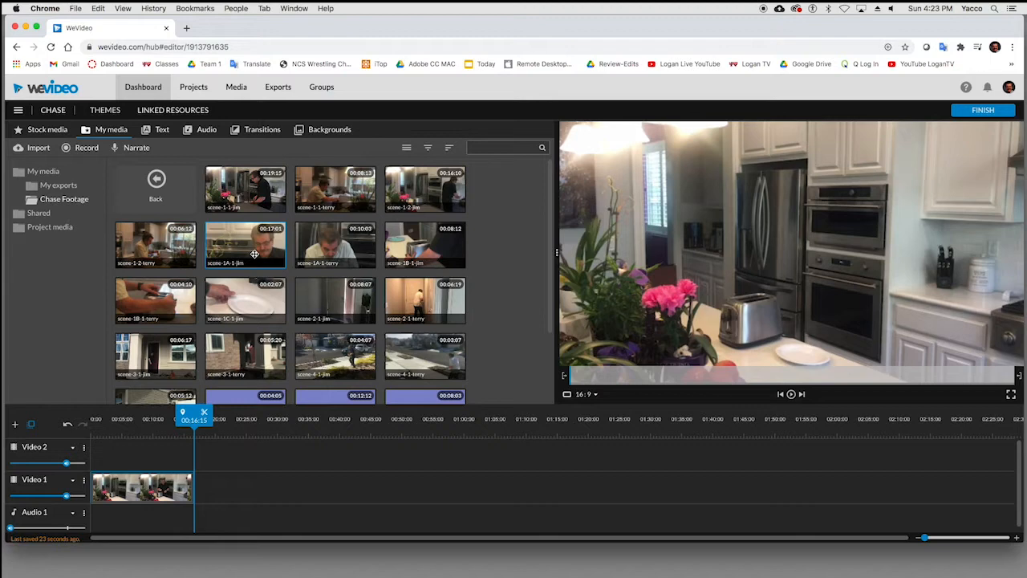
Preview the scene-1A-1-jim clip and place it at the start of the Video 2 track, above the first clip.
{"action": "left_click", "coordinate": [791, 395]}
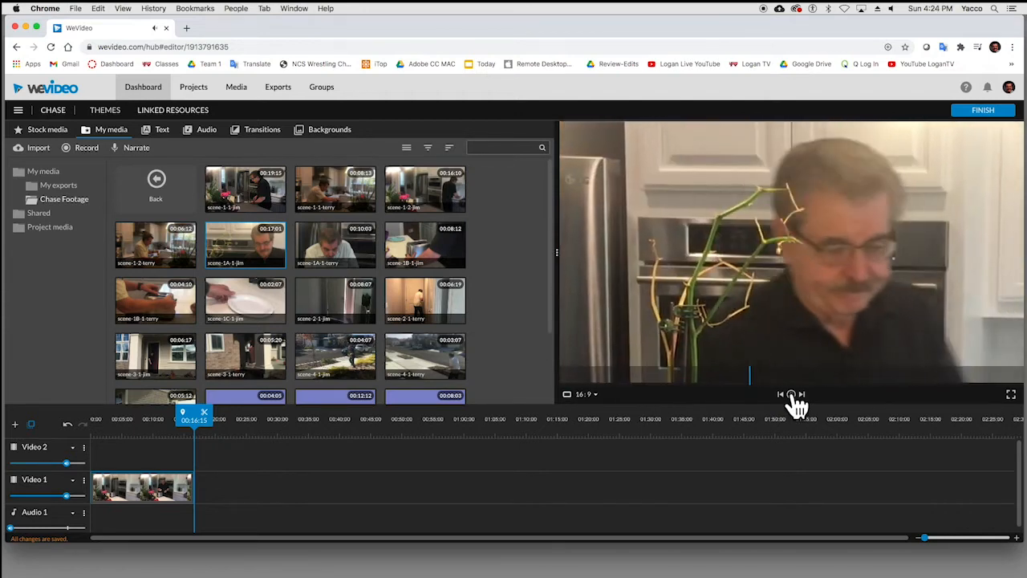
{"action": "left_click", "coordinate": [791, 395]}
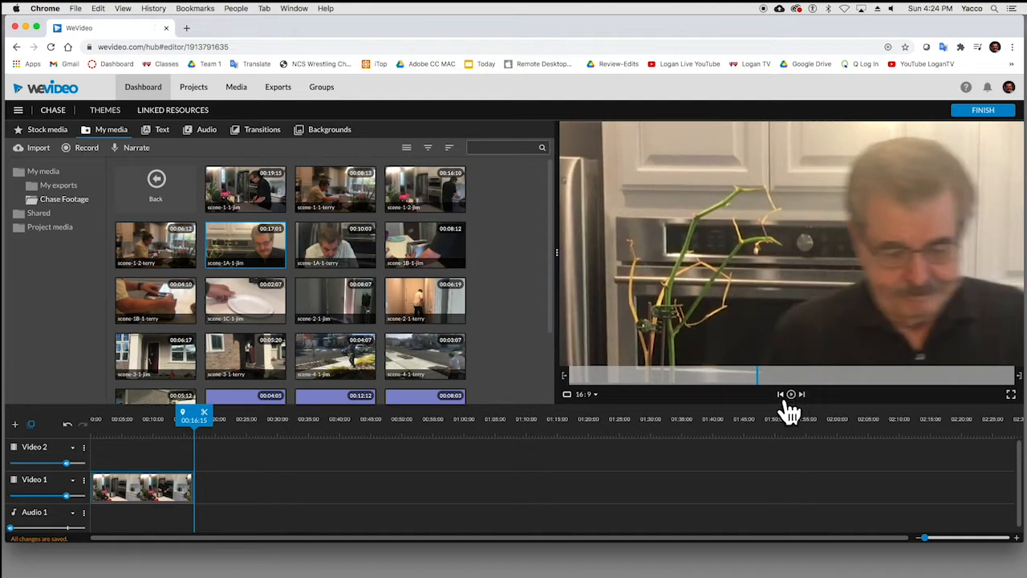
{"action": "left_click_drag", "start_coordinate": [802, 313], "coordinate": [198, 450]}
{"action": "left_click_drag", "start_coordinate": [277, 246], "coordinate": [99, 455]}
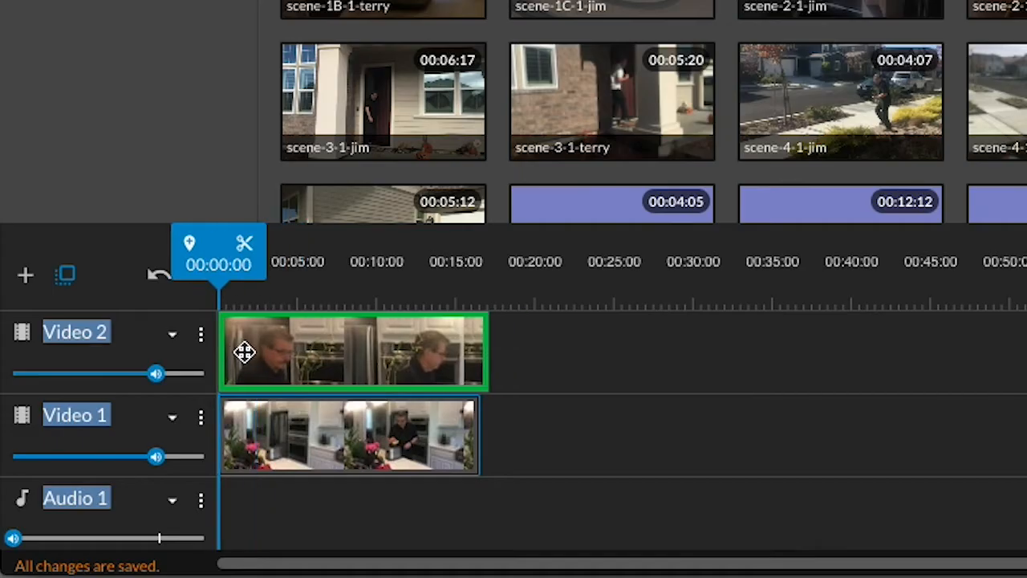
{"action": "left_click_drag", "start_coordinate": [244, 352], "coordinate": [244, 355]}
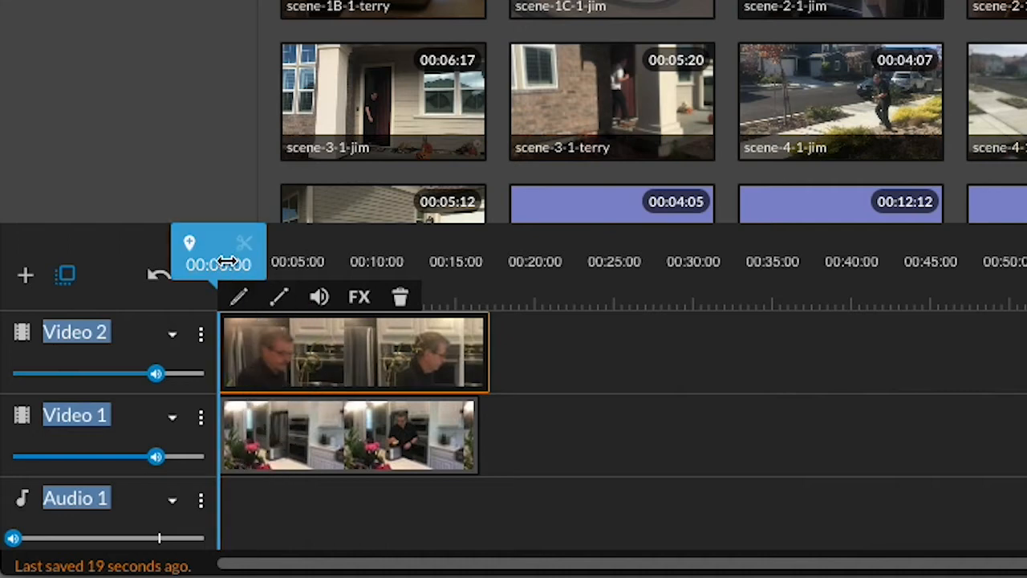
Trim the beginning of the scene-1A-1-jim clip on Video 2 up to 00:07:03.
{"action": "left_click_drag", "start_coordinate": [222, 353], "coordinate": [329, 339]}
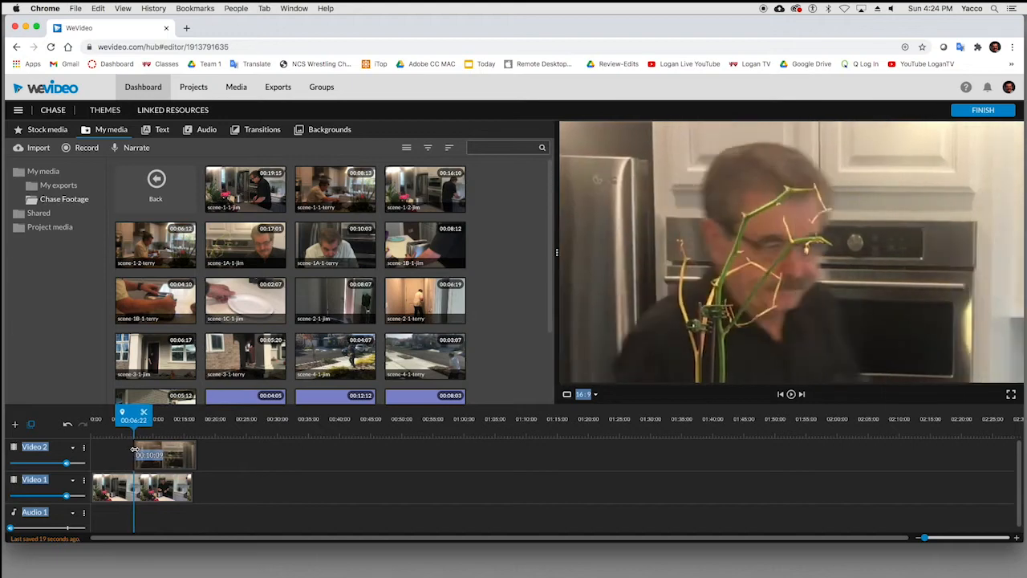
{"action": "left_click_drag", "start_coordinate": [134, 449], "coordinate": [138, 449]}
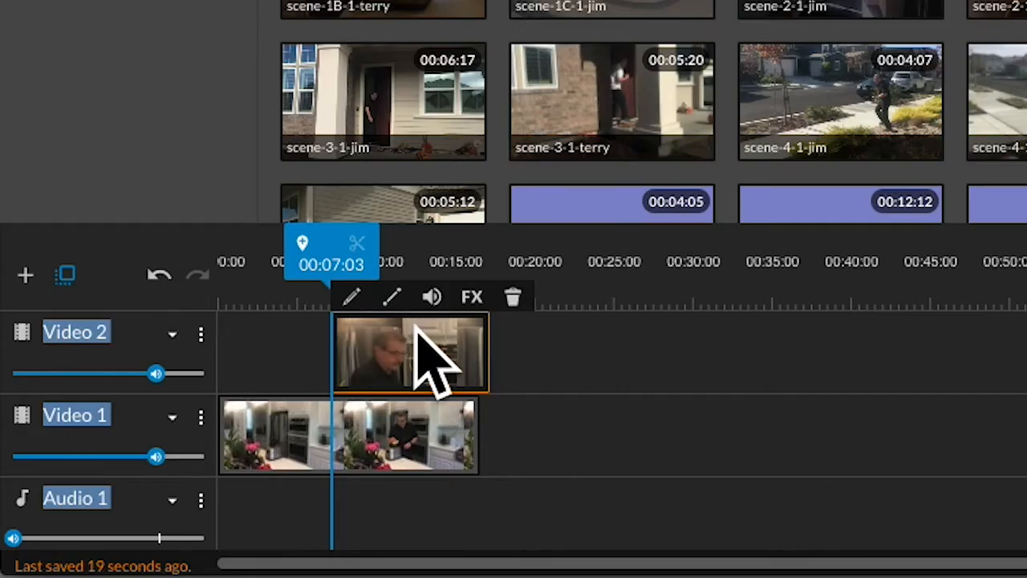
Play the opening to find the cut point, and move the trimmed close-up on Video 2 to start at about 00:03:10.
{"action": "left_click_drag", "start_coordinate": [285, 275], "coordinate": [217, 281]}
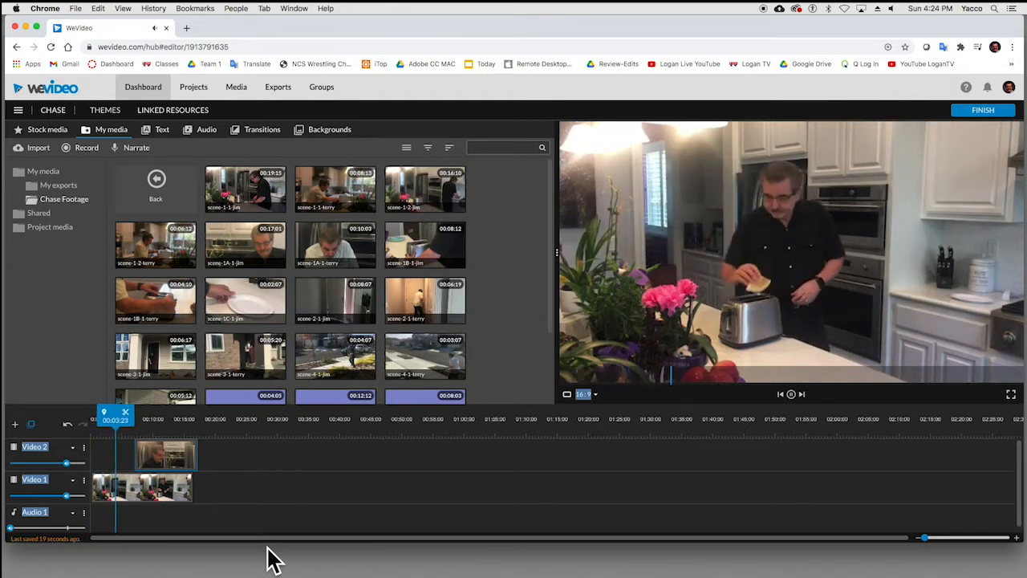
{"action": "key", "text": "space"}
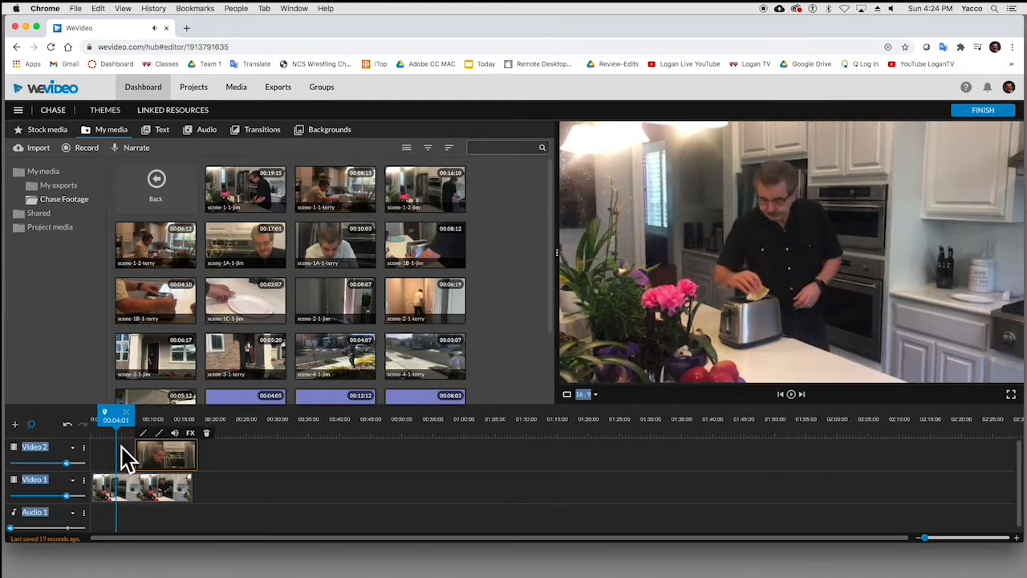
{"action": "left_click_drag", "start_coordinate": [117, 422], "coordinate": [113, 423]}
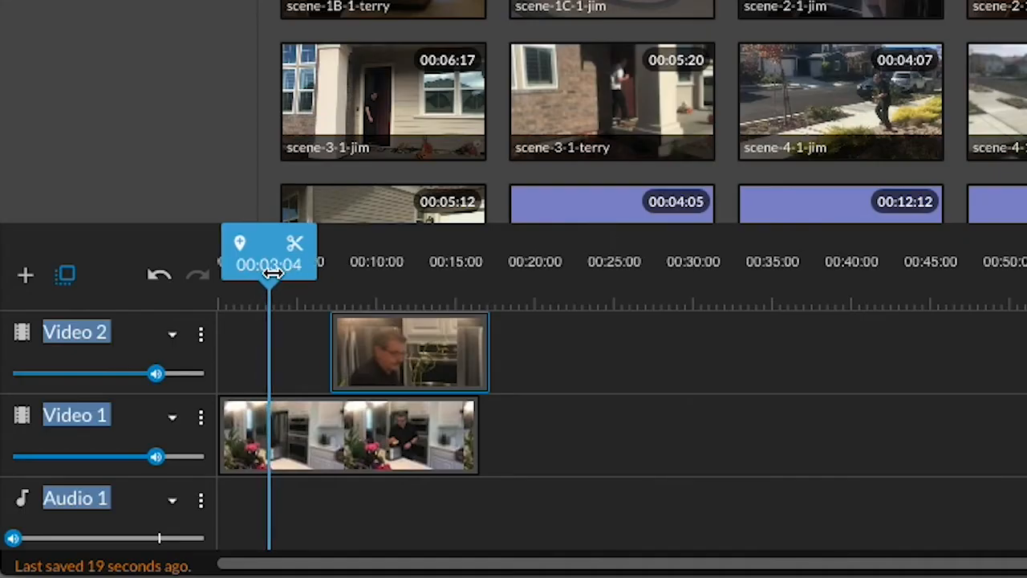
{"action": "left_click_drag", "start_coordinate": [424, 367], "coordinate": [360, 337]}
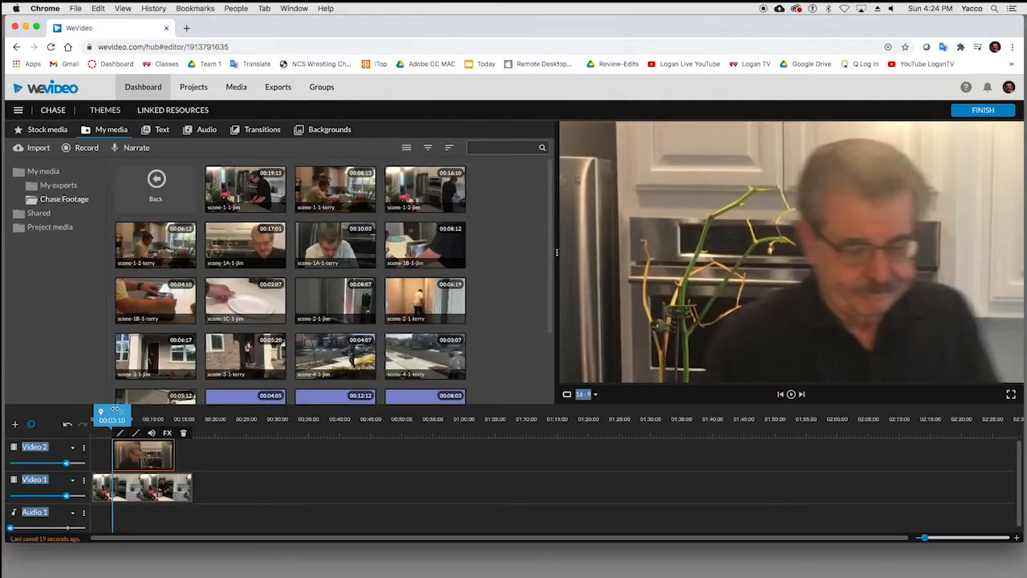
Examine the cut from the wide shot to the close-up by scrubbing the timeline between about 00:01:21 and 00:05:07.
{"action": "mouse_move", "coordinate": [115, 410]}
{"action": "left_mouse_down"}
{"action": "mouse_move", "coordinate": [132, 410]}
{"action": "mouse_move", "coordinate": [105, 411]}
{"action": "left_mouse_up"}
{"action": "right_click", "coordinate": [105, 411]}
{"action": "key", "text": "Escape"}
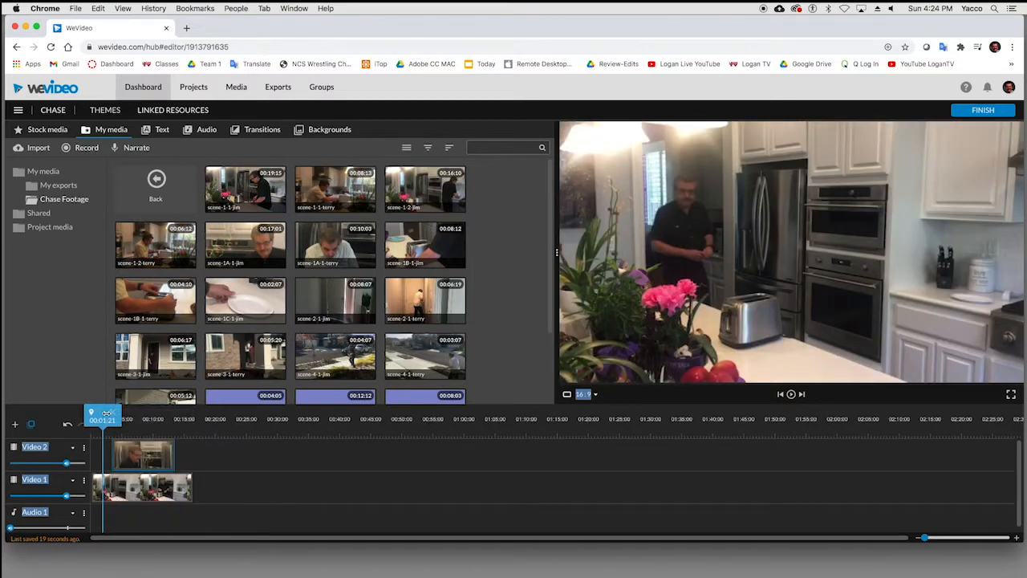
{"action": "left_click_drag", "start_coordinate": [106, 413], "coordinate": [116, 413]}
{"action": "right_click", "coordinate": [117, 414]}
{"action": "key", "text": "Escape"}
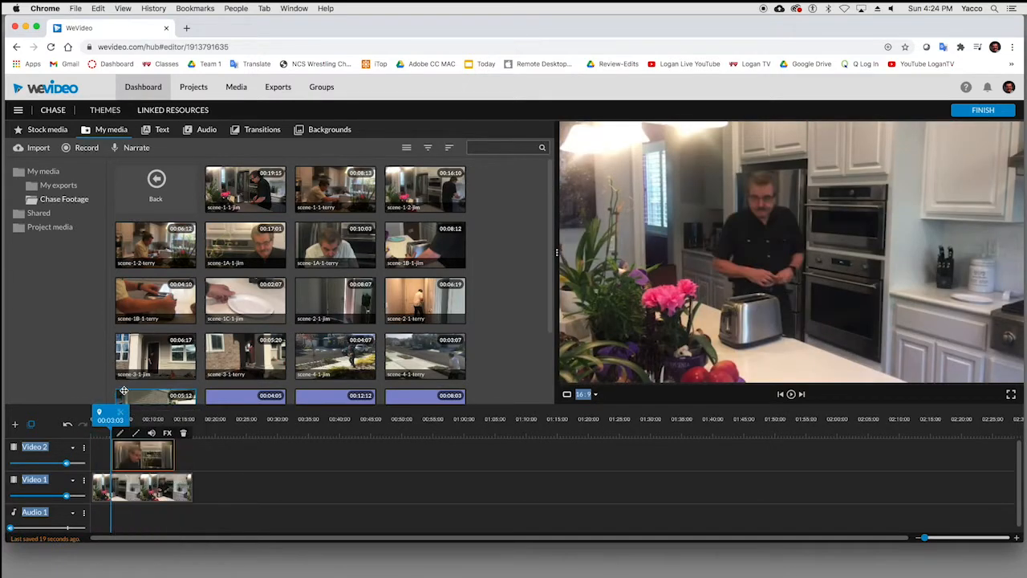
{"action": "mouse_move", "coordinate": [111, 419]}
{"action": "left_mouse_down"}
{"action": "mouse_move", "coordinate": [101, 418]}
{"action": "mouse_move", "coordinate": [124, 412]}
{"action": "left_mouse_up"}
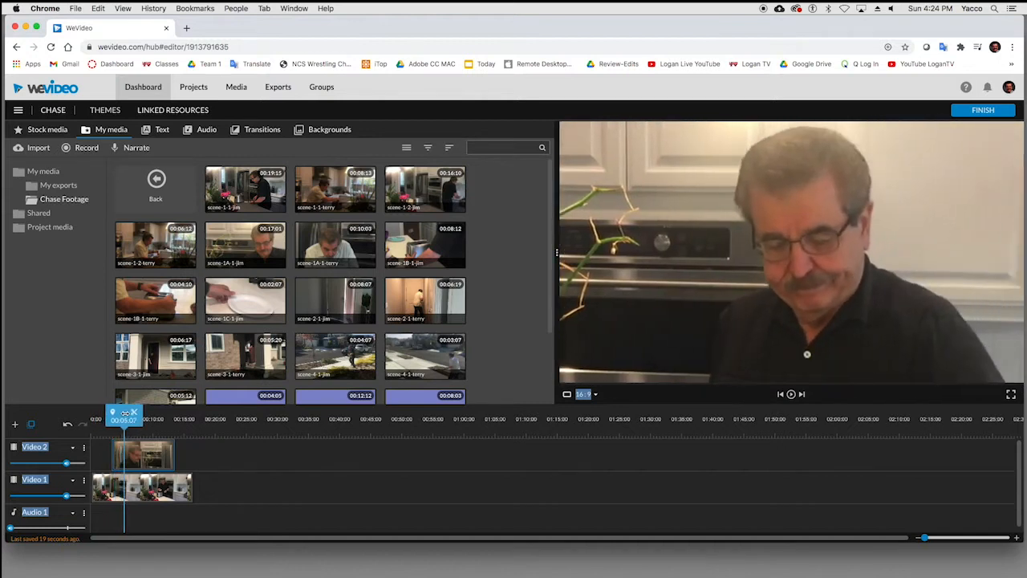
{"action": "right_click", "coordinate": [126, 413]}
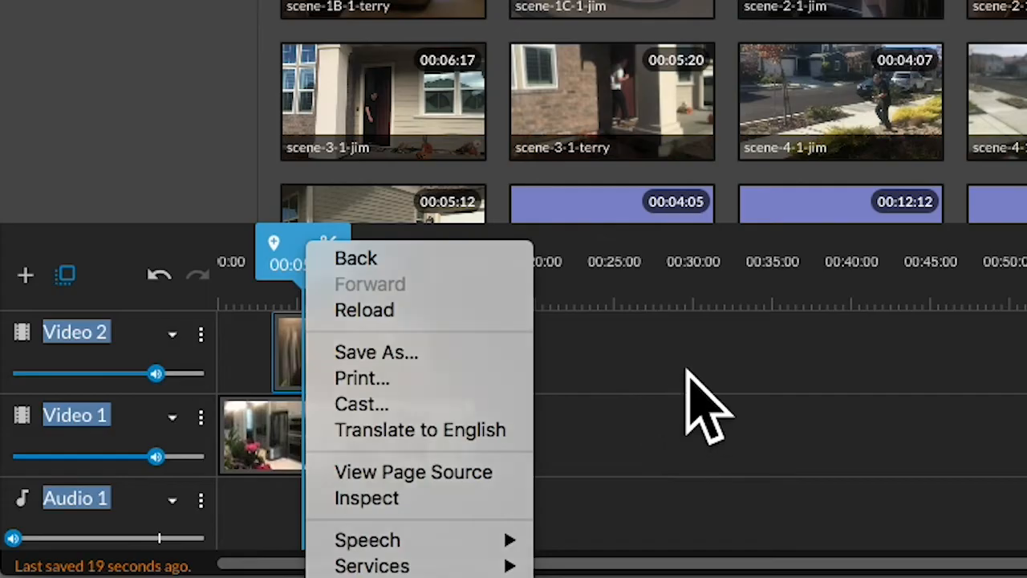
{"action": "left_click", "coordinate": [274, 461]}
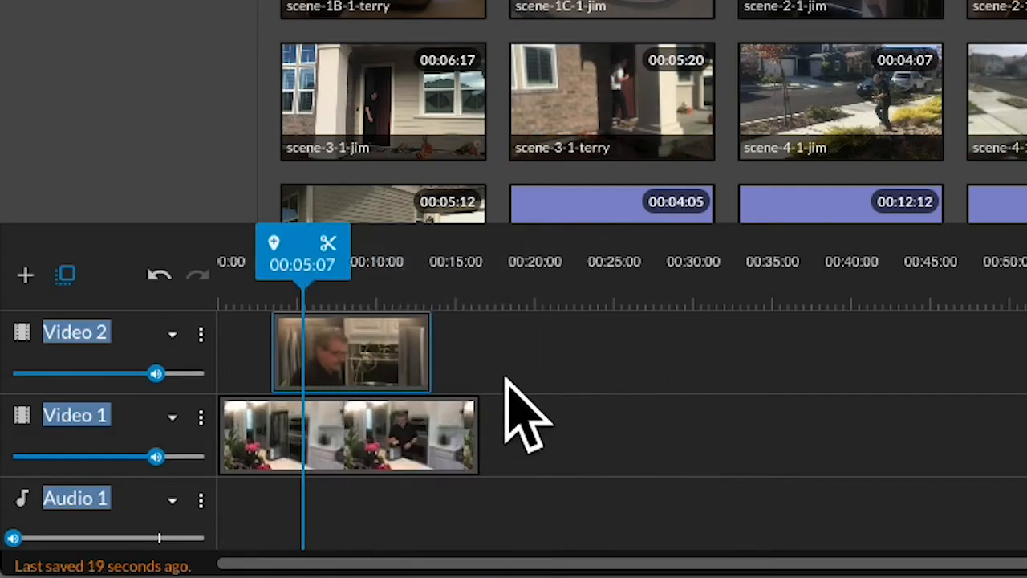
Trim the end of the scene-1A-1-jim close-up on Video 2 back to about 00:05:00.
{"action": "left_click", "coordinate": [414, 358]}
{"action": "left_click_drag", "start_coordinate": [423, 362], "coordinate": [282, 370]}
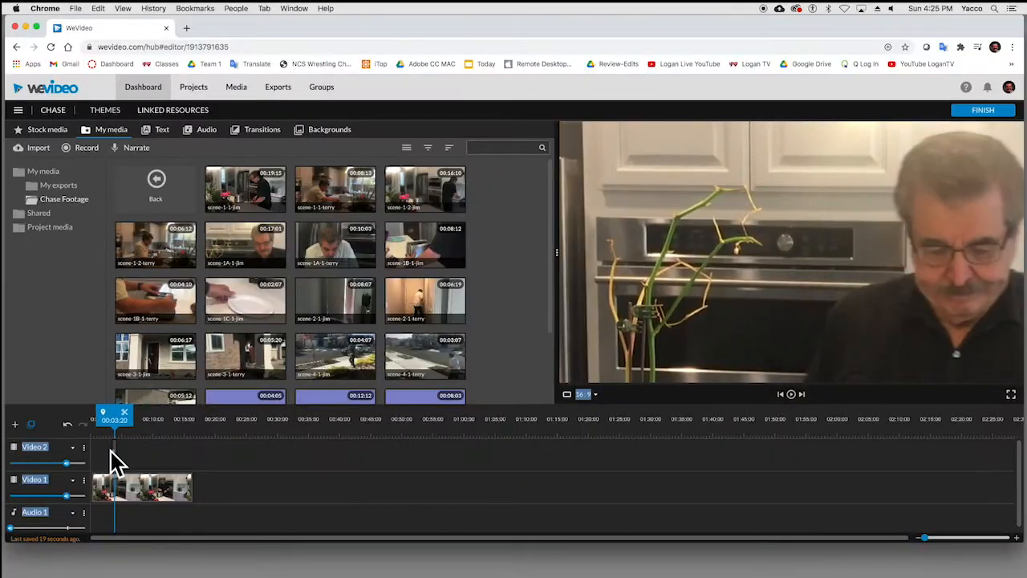
{"action": "left_click_drag", "start_coordinate": [110, 451], "coordinate": [117, 453]}
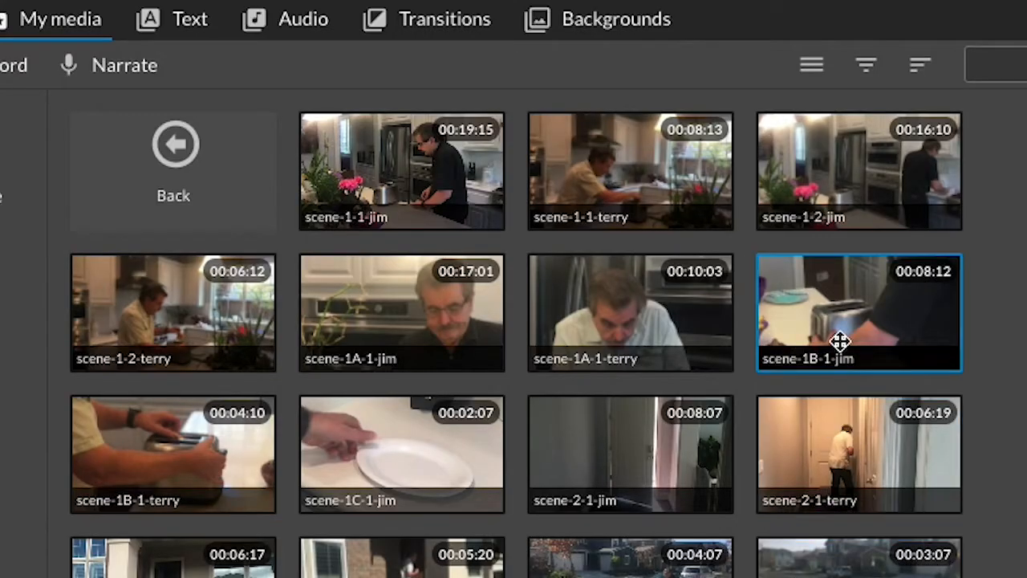
Set the in point of scene-1B-1-jim where the bread is held above the toaster, and place the clip on Video 2 at about 00:36.
{"action": "left_click", "coordinate": [851, 343]}
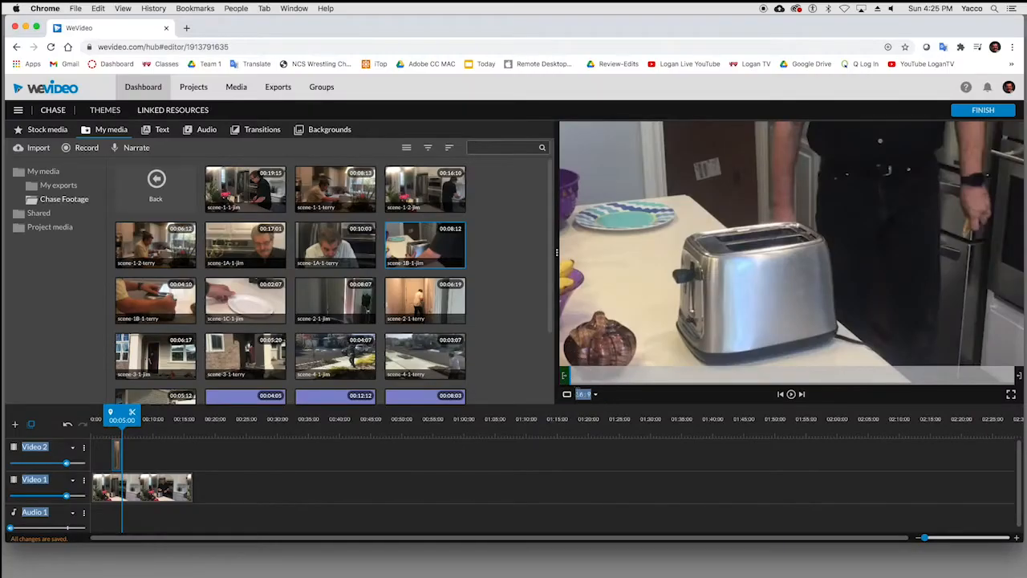
{"action": "left_click_drag", "start_coordinate": [567, 375], "coordinate": [648, 376]}
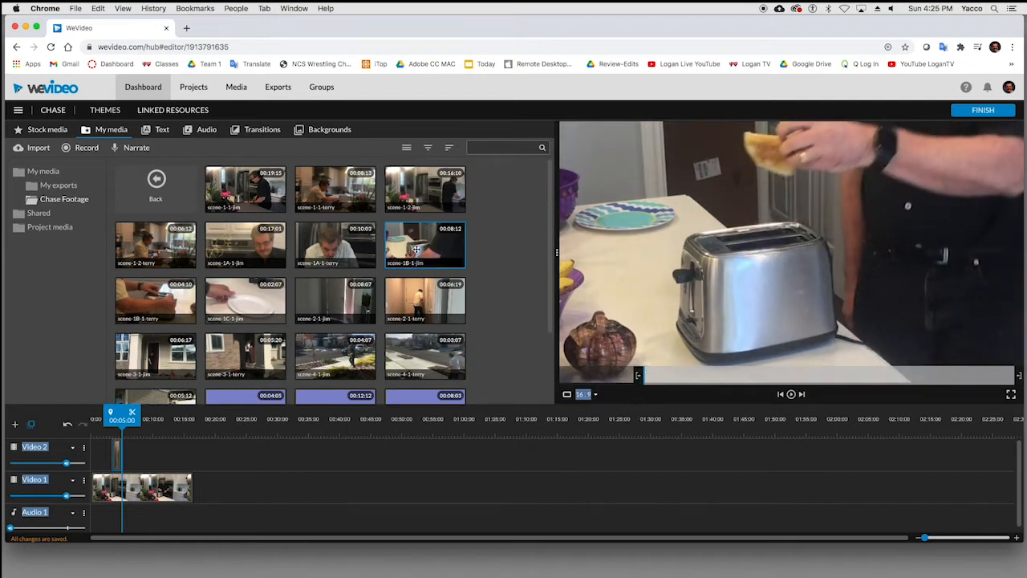
{"action": "left_click_drag", "start_coordinate": [406, 329], "coordinate": [329, 452]}
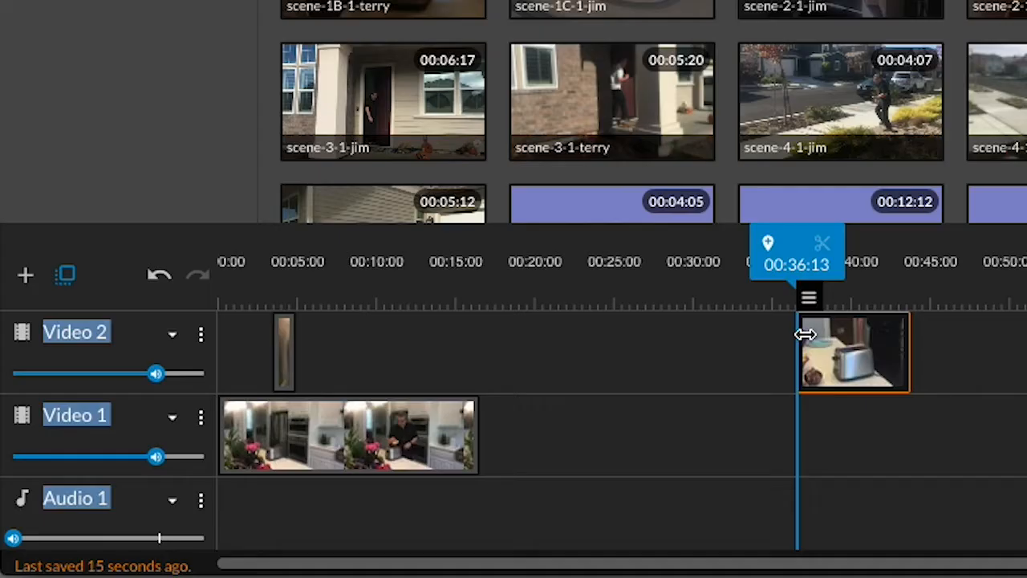
Fine-trim the beginning of the toaster close-up on Video 2 to 00:36:14.
{"action": "left_click_drag", "start_coordinate": [321, 447], "coordinate": [325, 447]}
{"action": "mouse_move", "coordinate": [813, 335]}
{"action": "left_mouse_down"}
{"action": "mouse_move", "coordinate": [786, 336]}
{"action": "mouse_move", "coordinate": [806, 331]}
{"action": "left_mouse_up"}
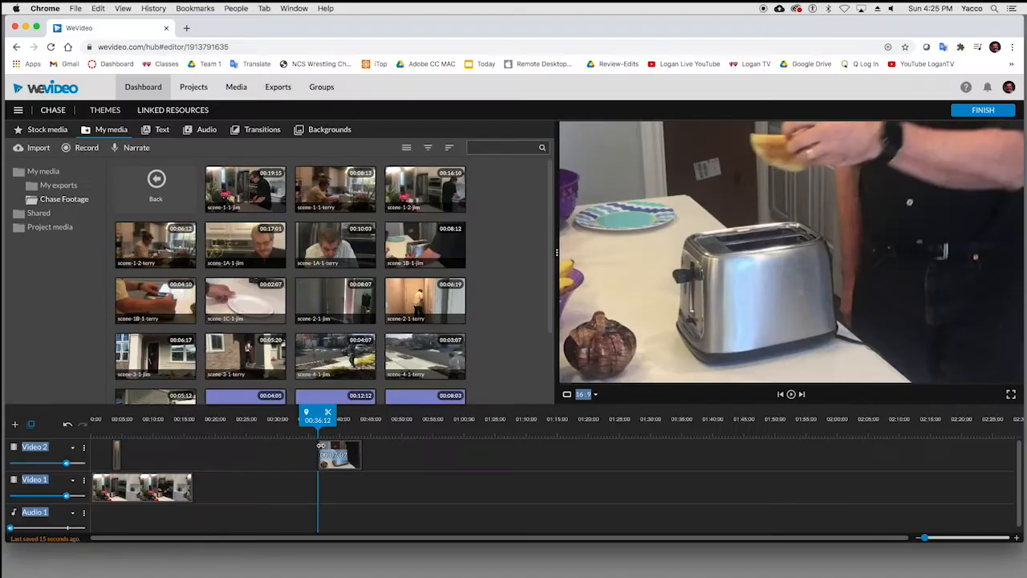
{"action": "left_click_drag", "start_coordinate": [321, 446], "coordinate": [323, 446]}
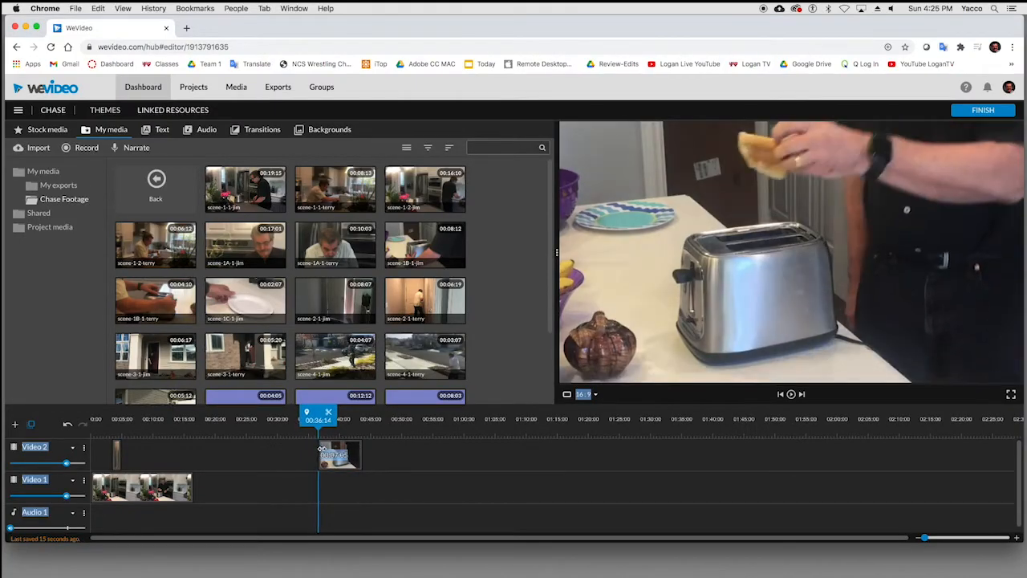
Move the toaster close-up on Video 2 to directly after the first close-up and scrub over the cuts between them.
{"action": "left_click_drag", "start_coordinate": [334, 455], "coordinate": [137, 447]}
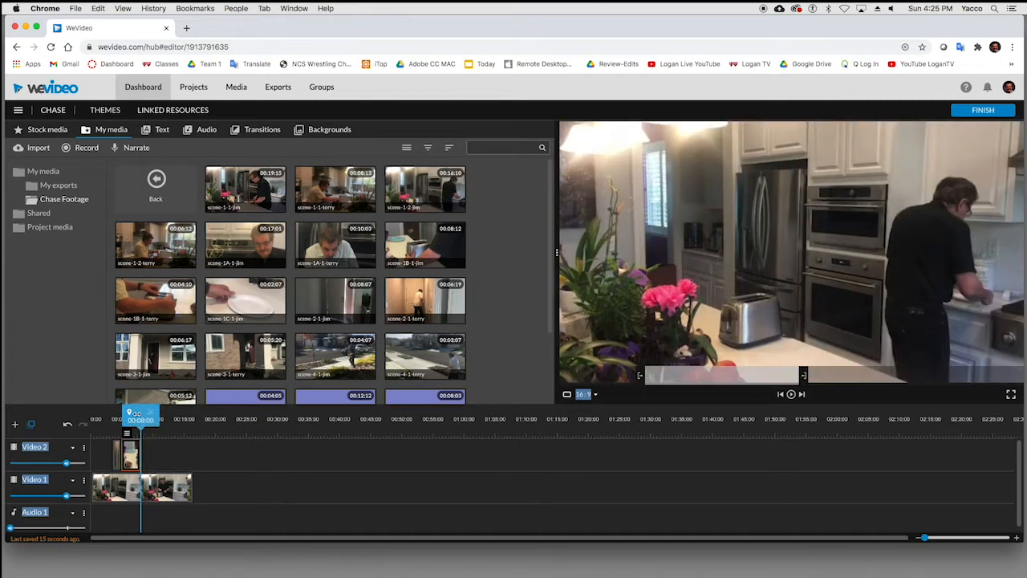
{"action": "left_click_drag", "start_coordinate": [139, 415], "coordinate": [127, 411]}
{"action": "right_click", "coordinate": [127, 410]}
{"action": "left_click", "coordinate": [134, 409]}
{"action": "left_click_drag", "start_coordinate": [132, 413], "coordinate": [117, 414]}
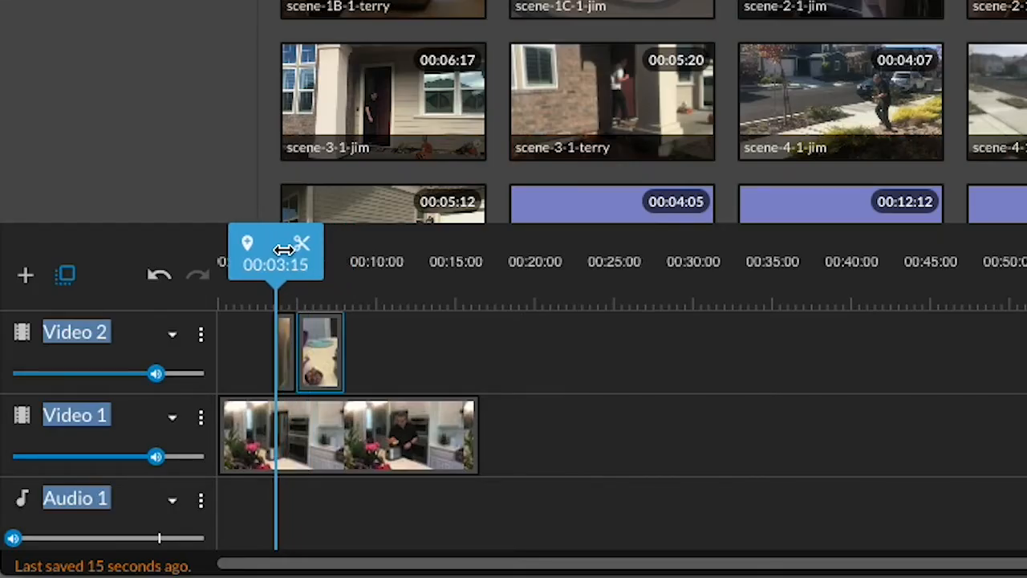
{"action": "mouse_move", "coordinate": [285, 249]}
{"action": "left_mouse_down"}
{"action": "mouse_move", "coordinate": [271, 245]}
{"action": "mouse_move", "coordinate": [280, 245]}
{"action": "left_mouse_up"}
Undo the last trim of the toaster close-up on Video 2 and trim its end to about 00:08:04.
{"action": "right_click", "coordinate": [277, 244]}
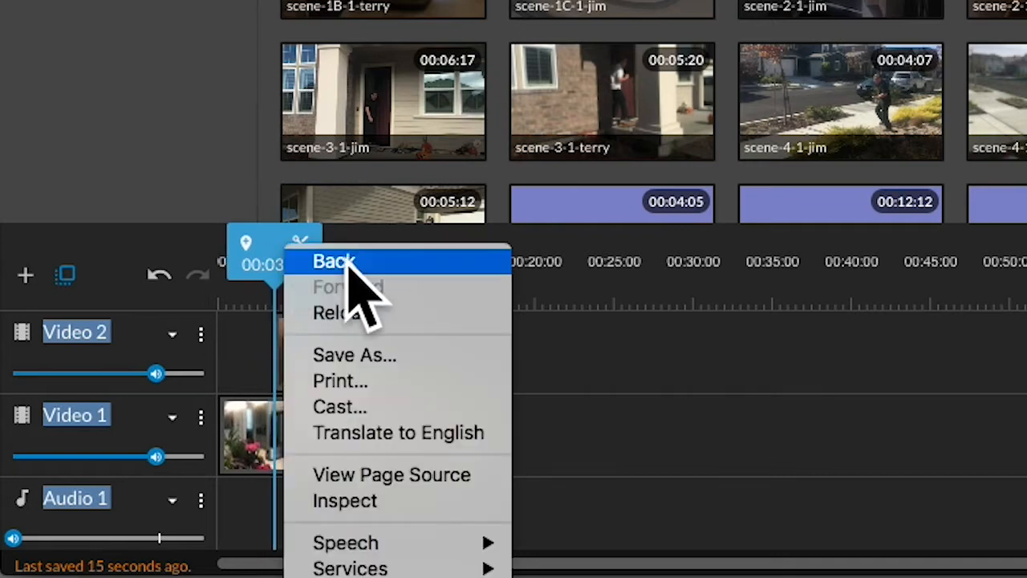
{"action": "left_click", "coordinate": [273, 438]}
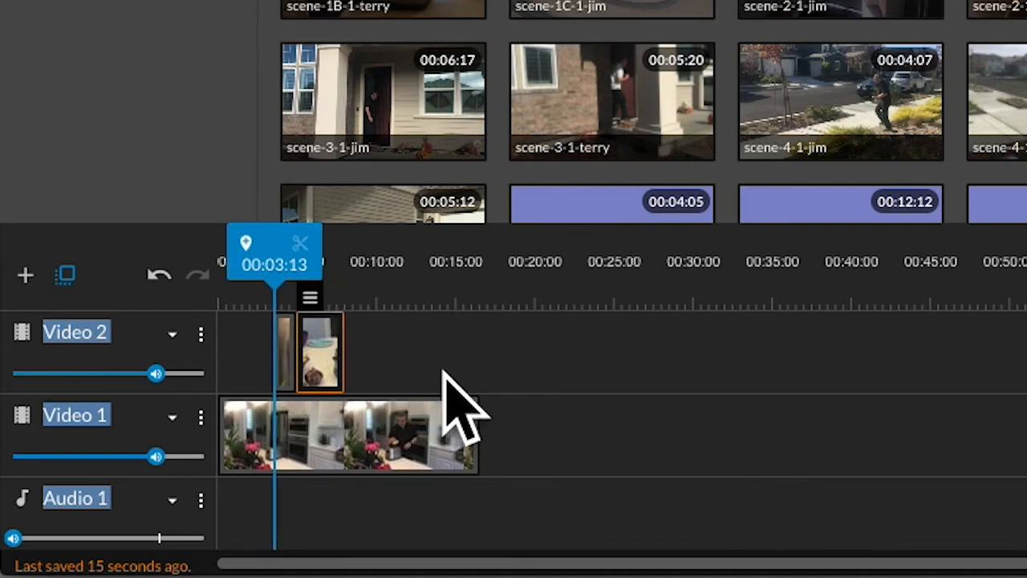
{"action": "key", "text": "ctrl+z"}
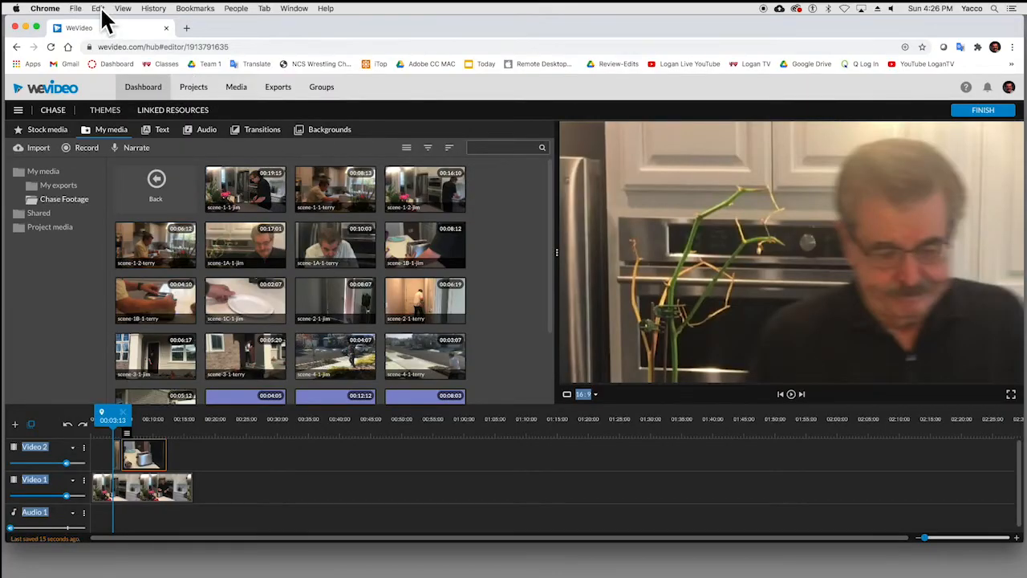
{"action": "left_click_drag", "start_coordinate": [164, 451], "coordinate": [139, 453]}
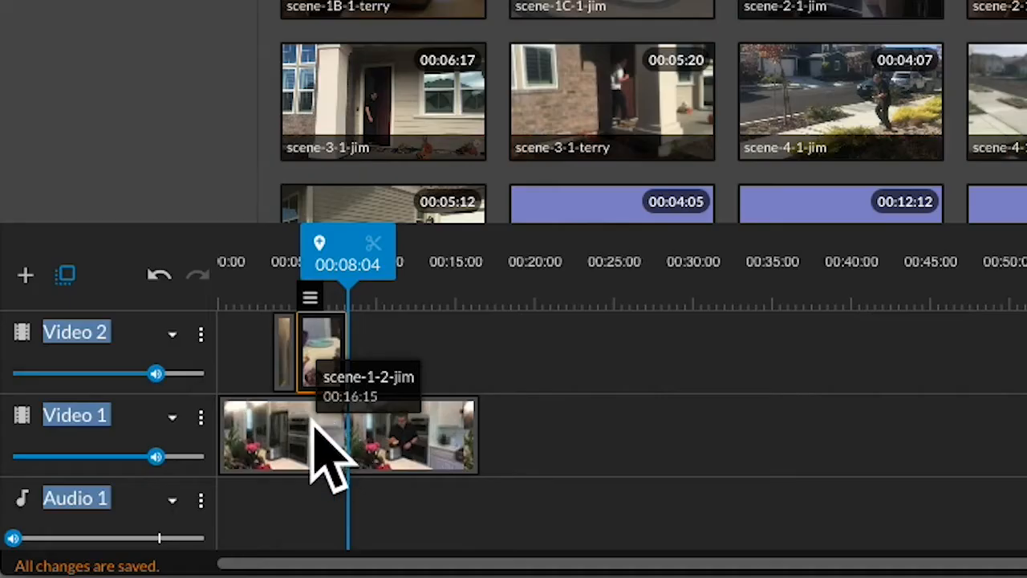
Split the wide shot on Video 1 at about 00:04:00 and move its second part to start at 00:08:04.
{"action": "left_click", "coordinate": [130, 484]}
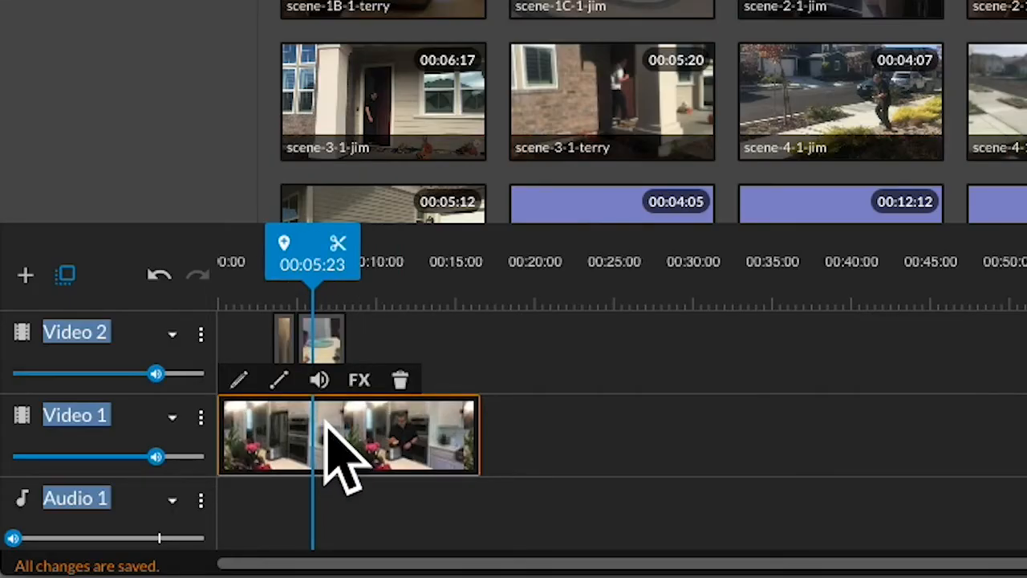
{"action": "left_click_drag", "start_coordinate": [313, 277], "coordinate": [288, 265]}
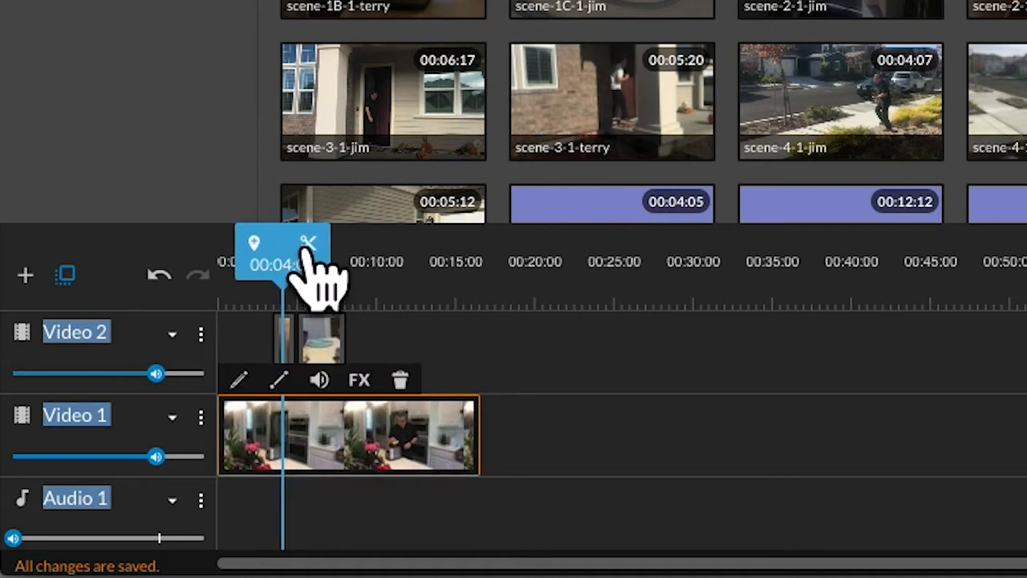
{"action": "left_click", "coordinate": [308, 244]}
{"action": "left_click", "coordinate": [361, 439]}
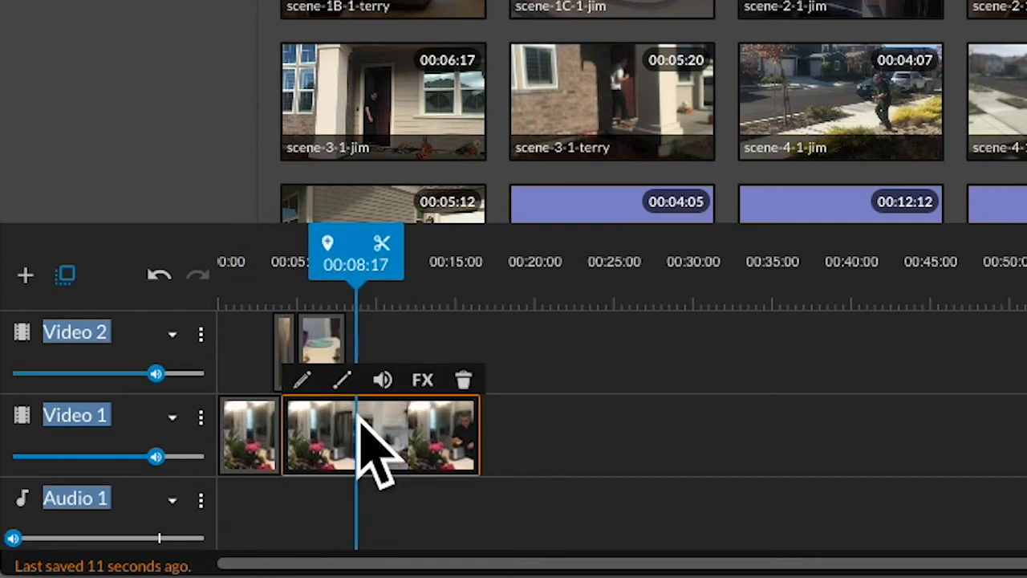
{"action": "left_click_drag", "start_coordinate": [353, 461], "coordinate": [423, 425]}
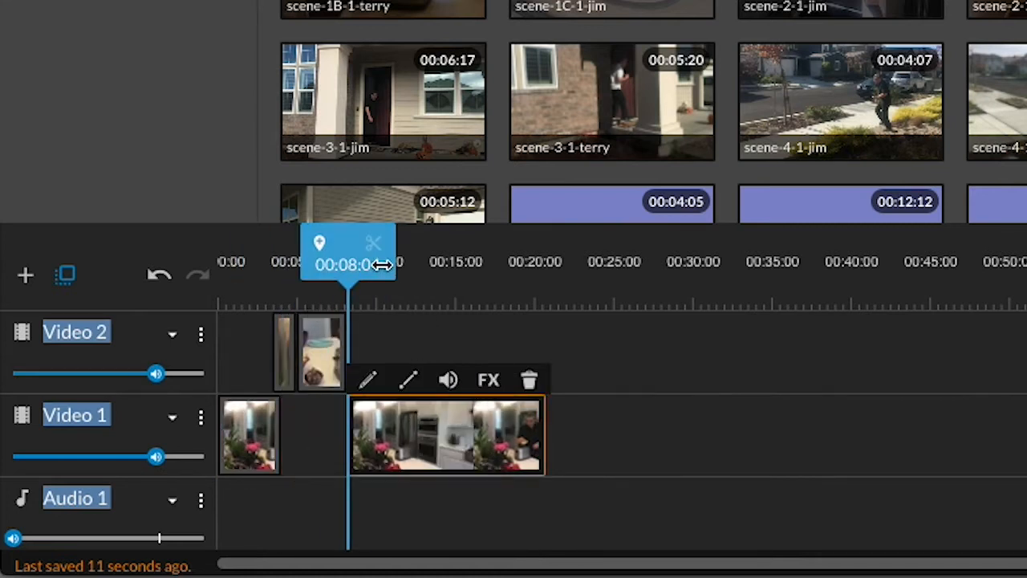
Trim the start of the second wide-shot part to about 00:10:15 and slide the clip back to 00:08:04.
{"action": "left_click_drag", "start_coordinate": [379, 264], "coordinate": [421, 262]}
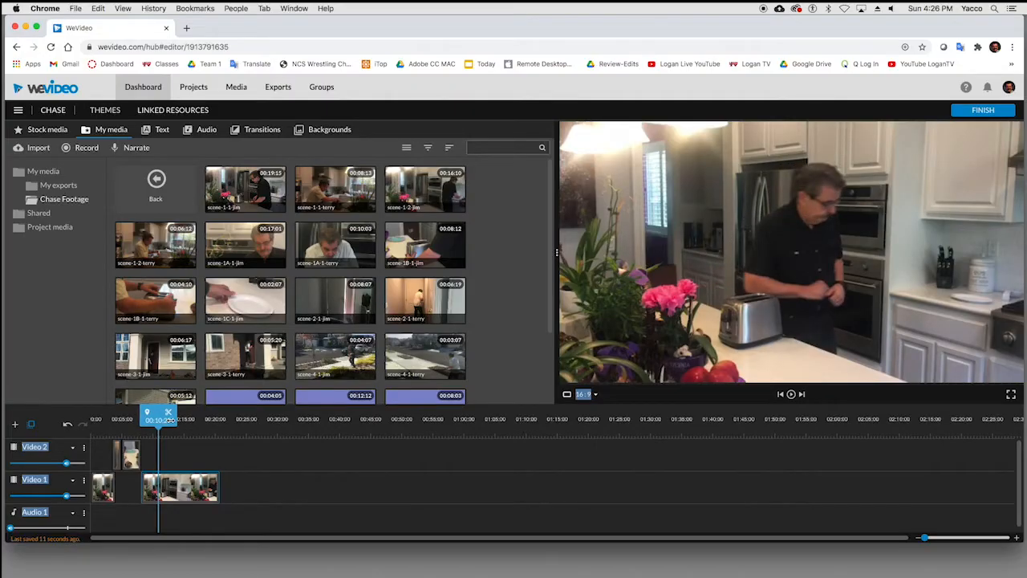
{"action": "left_click_drag", "start_coordinate": [169, 419], "coordinate": [170, 419]}
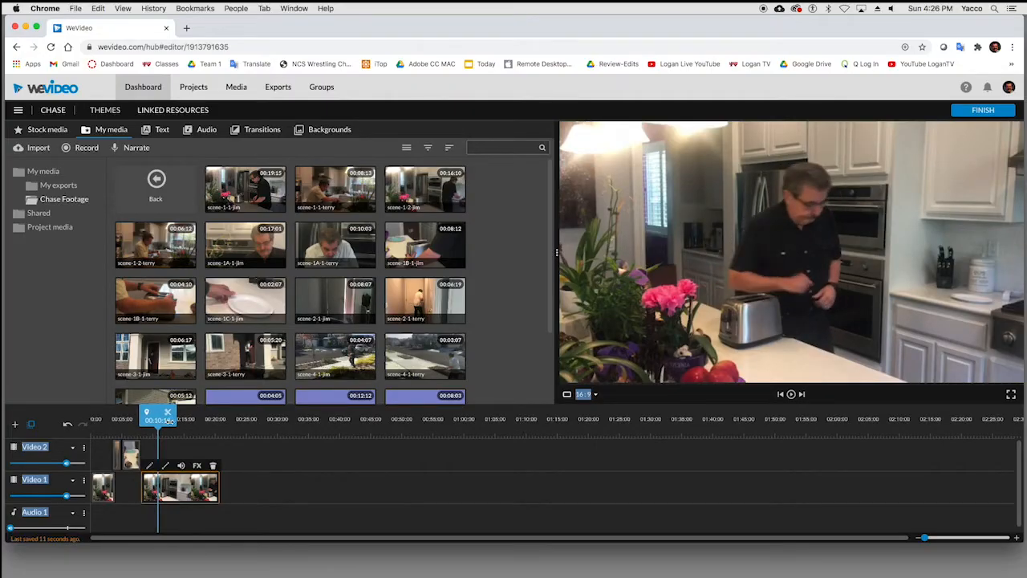
{"action": "left_click_drag", "start_coordinate": [146, 483], "coordinate": [161, 484]}
{"action": "left_click_drag", "start_coordinate": [445, 409], "coordinate": [410, 421]}
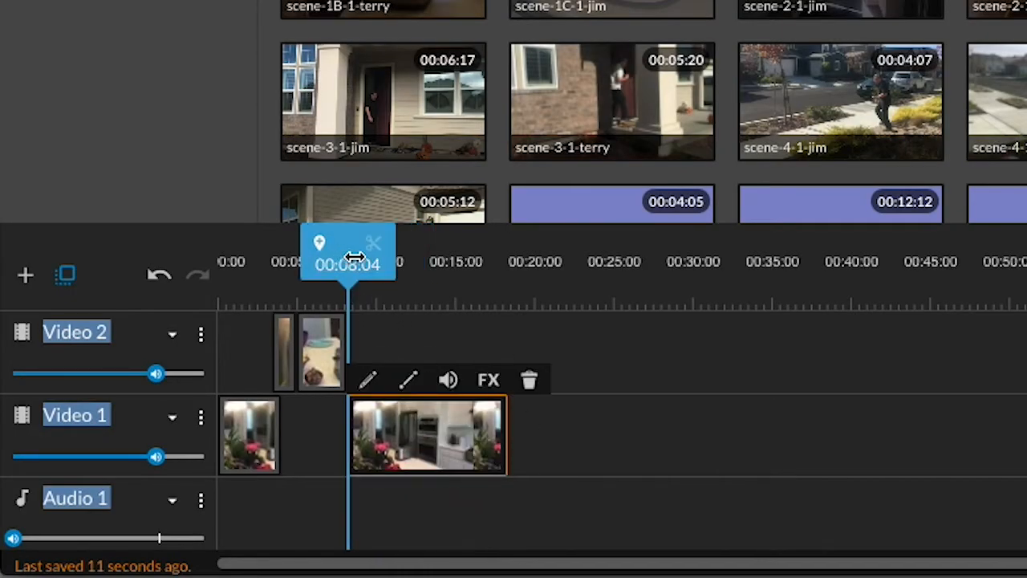
Play the sequence from its beginning to check the cuts between the wide shot and the close-ups.
{"action": "left_click_drag", "start_coordinate": [346, 251], "coordinate": [152, 236]}
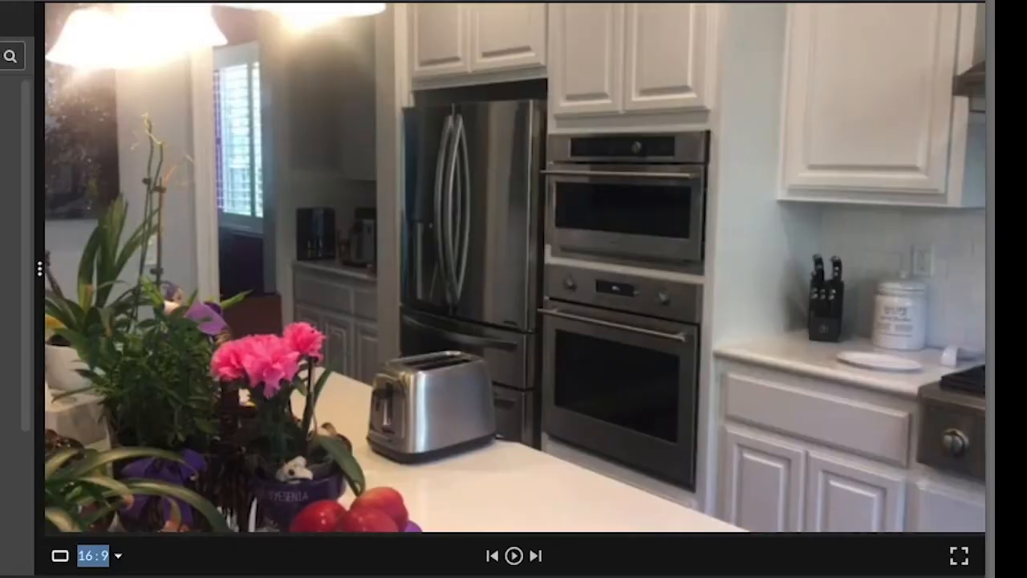
{"action": "key", "text": "space"}
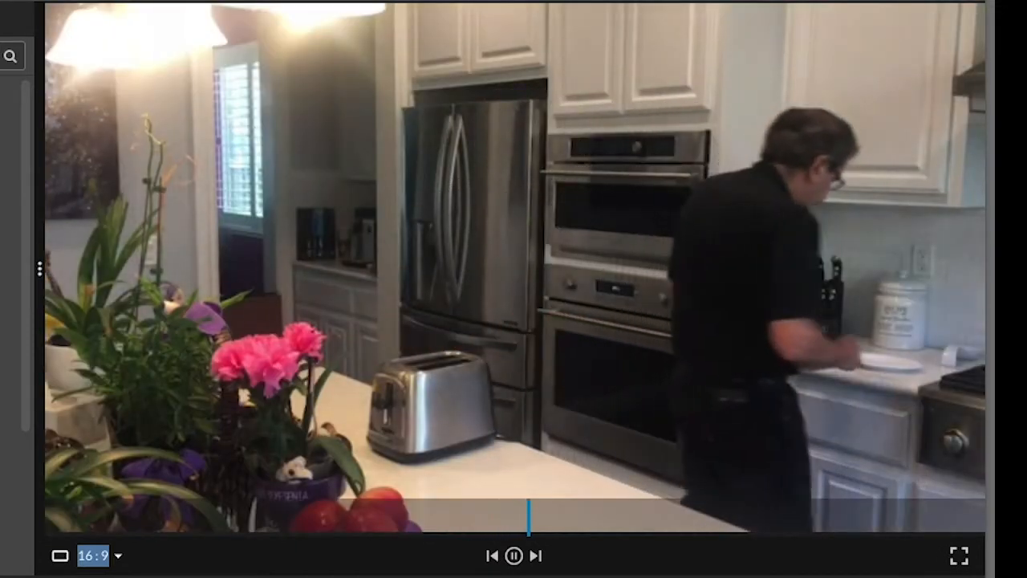
{"action": "key", "text": "space"}
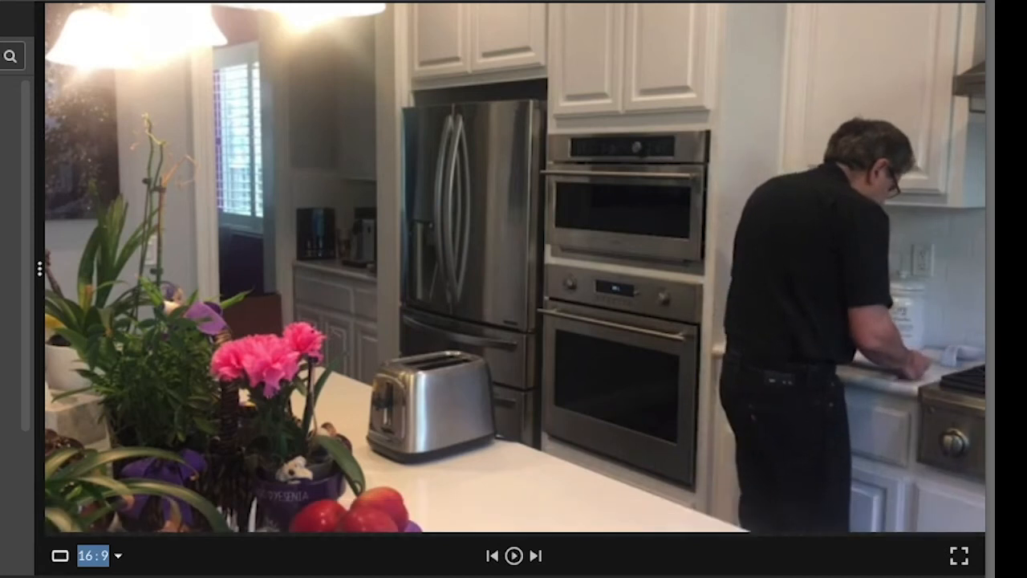
Split the second wide-shot part on Video 1 at 00:08:16 and move the remainder to about 00:28:19.
{"action": "left_click_drag", "start_coordinate": [158, 417], "coordinate": [149, 415]}
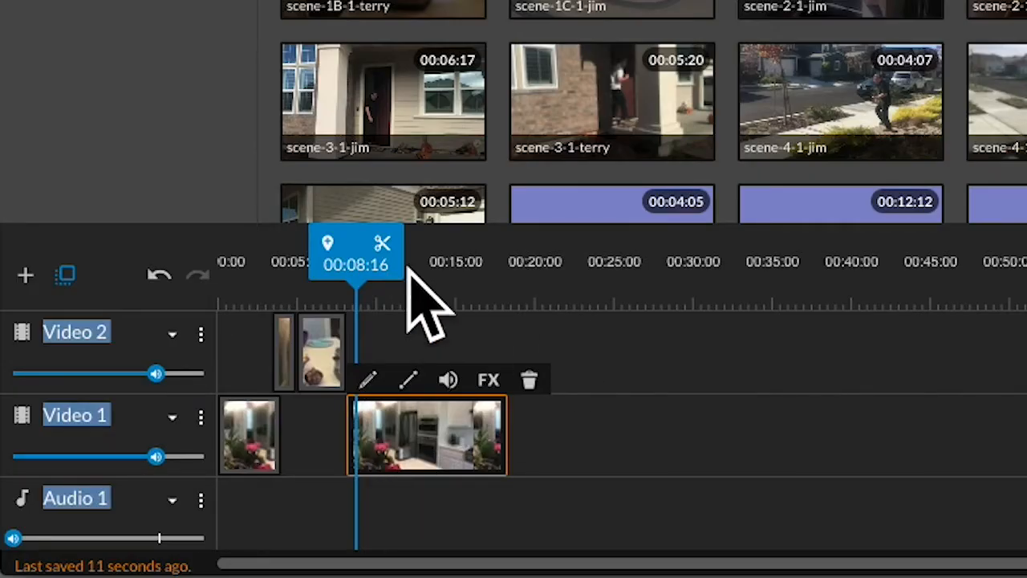
{"action": "left_click", "coordinate": [383, 243]}
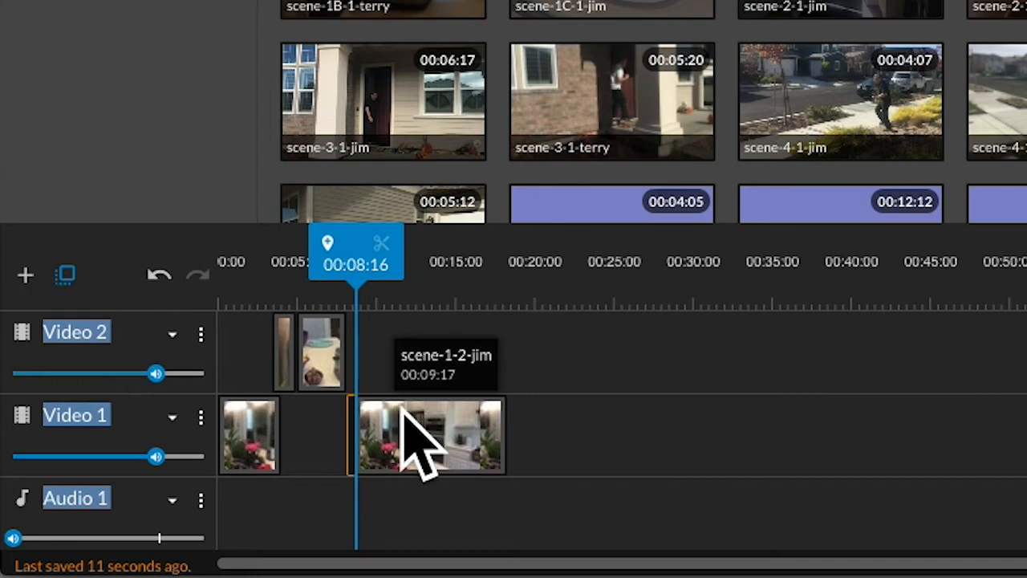
{"action": "left_click_drag", "start_coordinate": [404, 413], "coordinate": [719, 438]}
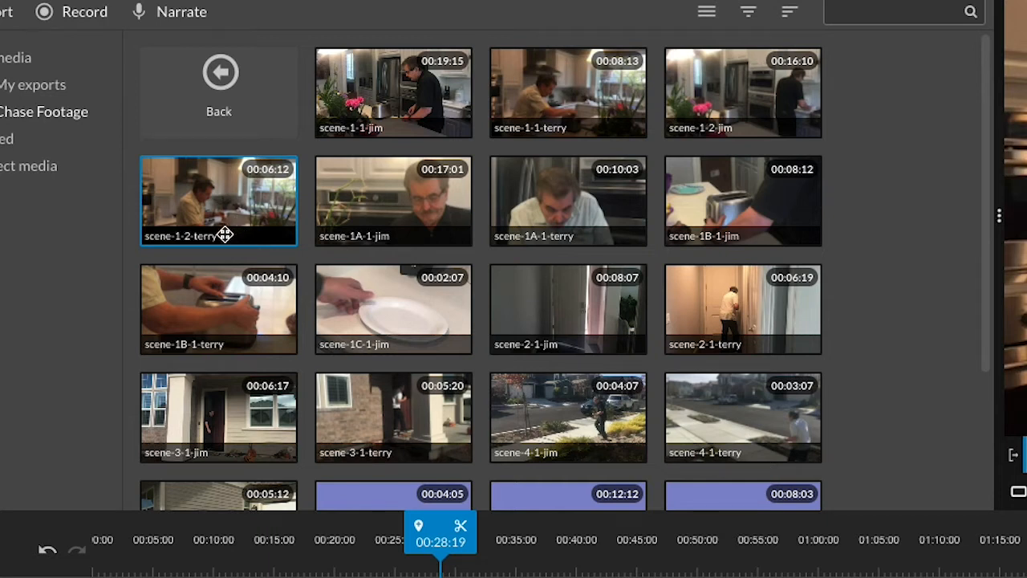
Place scene-1-2-terry on Video 1 at about 00:11:21 and trim its start to 00:12:14, just before the man enters.
{"action": "left_click_drag", "start_coordinate": [228, 225], "coordinate": [234, 577]}
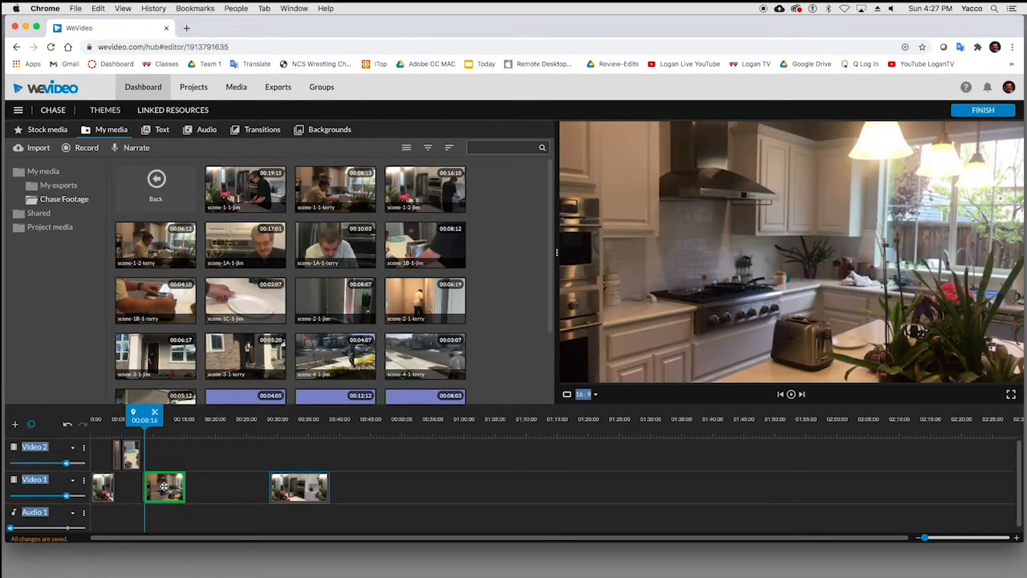
{"action": "left_click_drag", "start_coordinate": [164, 485], "coordinate": [181, 485]}
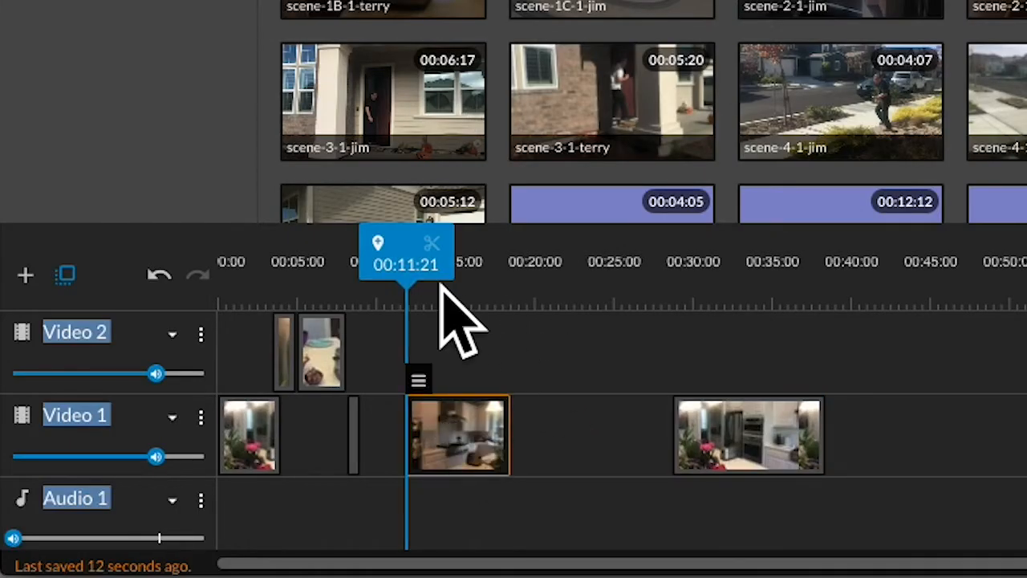
{"action": "mouse_move", "coordinate": [412, 275]}
{"action": "left_mouse_down"}
{"action": "mouse_move", "coordinate": [436, 287]}
{"action": "mouse_move", "coordinate": [448, 276]}
{"action": "mouse_move", "coordinate": [401, 286]}
{"action": "mouse_move", "coordinate": [411, 285]}
{"action": "left_mouse_up"}
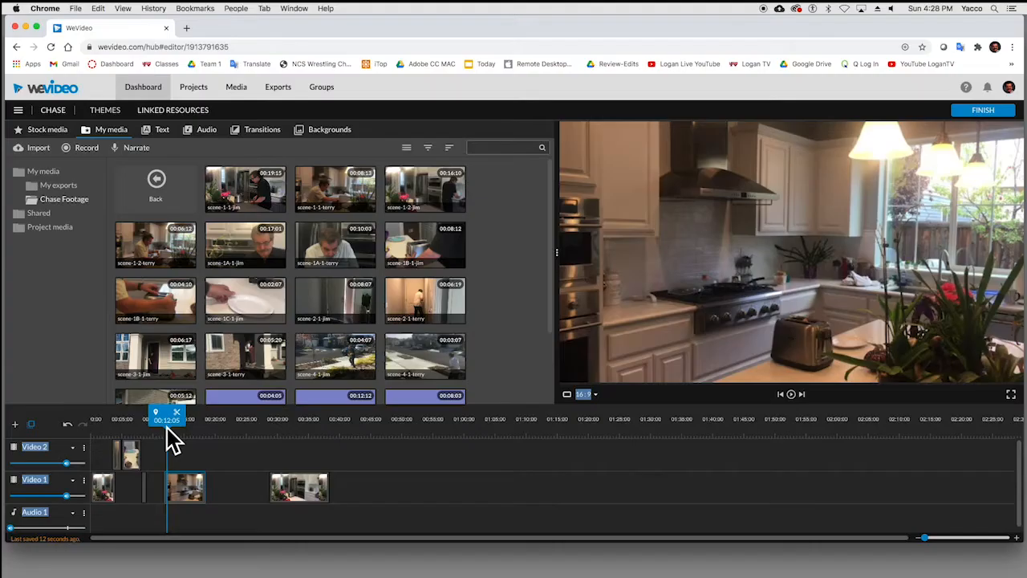
{"action": "left_click_drag", "start_coordinate": [166, 427], "coordinate": [174, 425]}
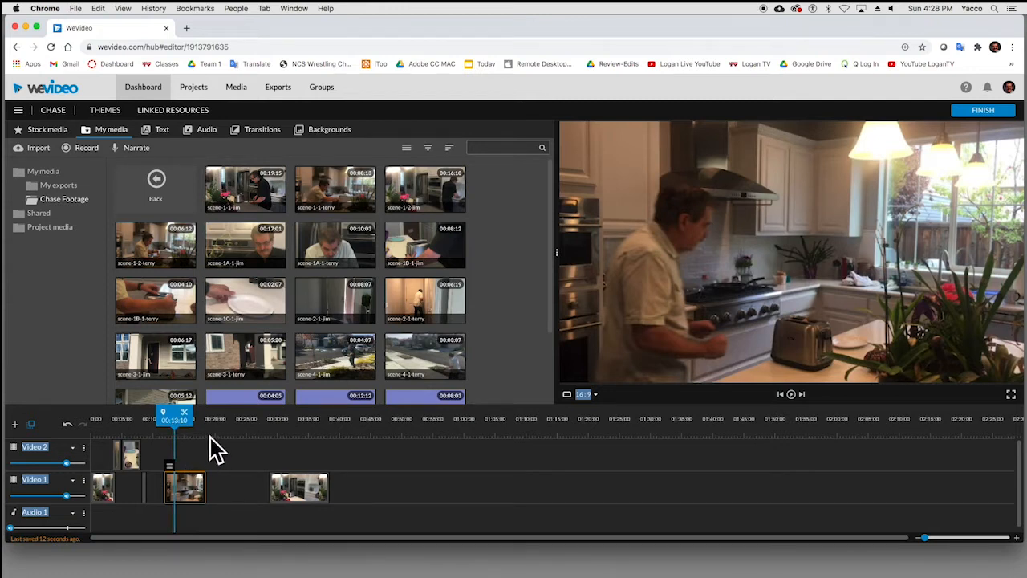
{"action": "left_click_drag", "start_coordinate": [177, 419], "coordinate": [173, 419]}
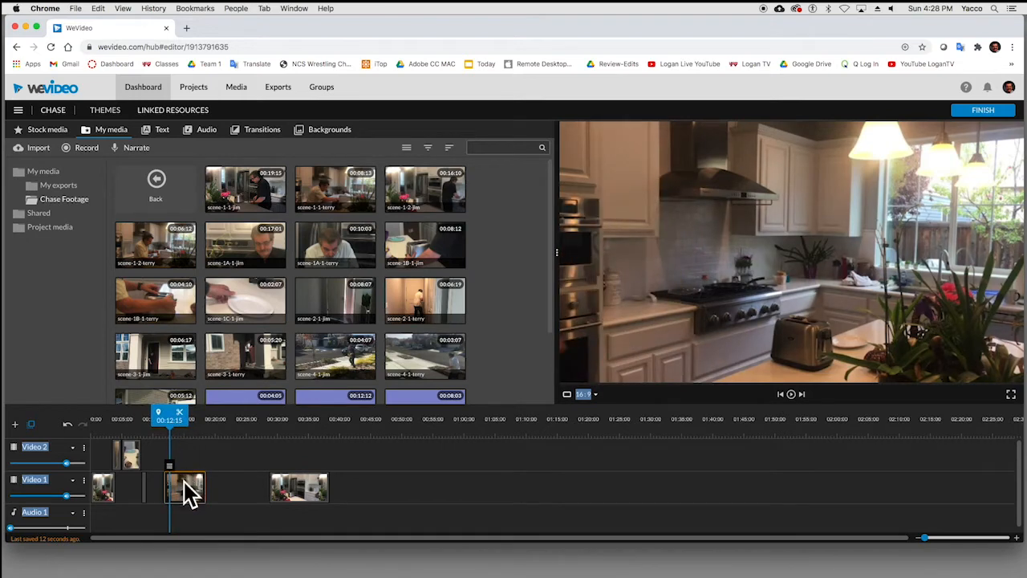
{"action": "left_click_drag", "start_coordinate": [167, 489], "coordinate": [174, 488]}
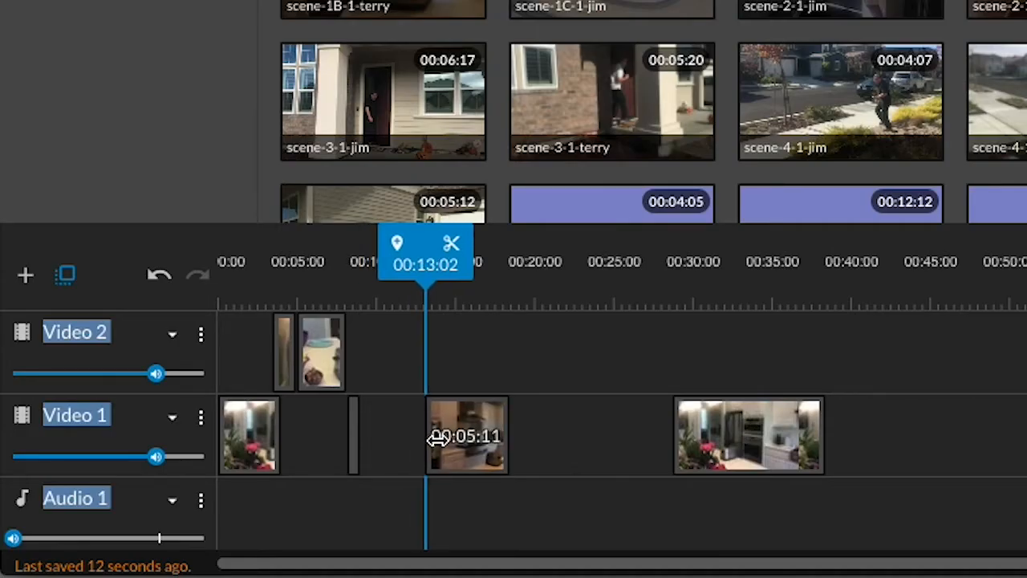
{"action": "left_click_drag", "start_coordinate": [431, 437], "coordinate": [426, 437]}
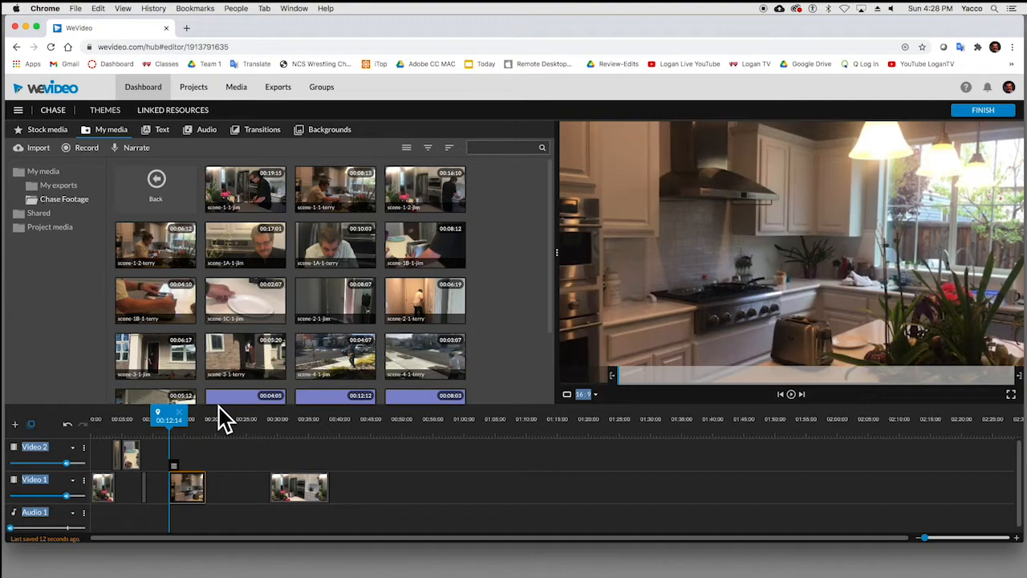
Play the scene-1-2-terry clip, split it at 00:14:01 and move the remainder to about 00:20:14.
{"action": "key", "text": "space"}
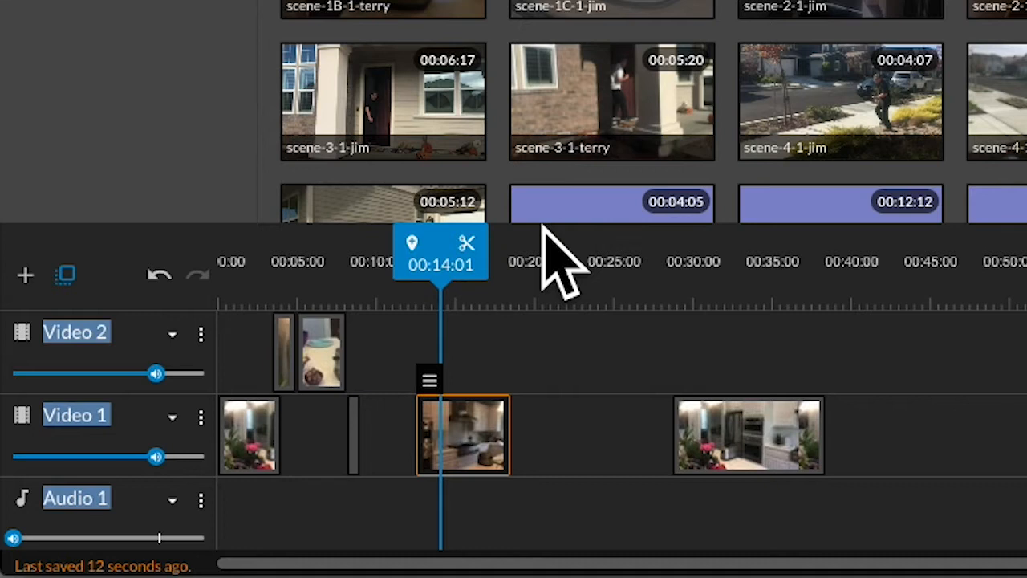
{"action": "left_click", "coordinate": [467, 245]}
{"action": "left_click_drag", "start_coordinate": [493, 447], "coordinate": [583, 429]}
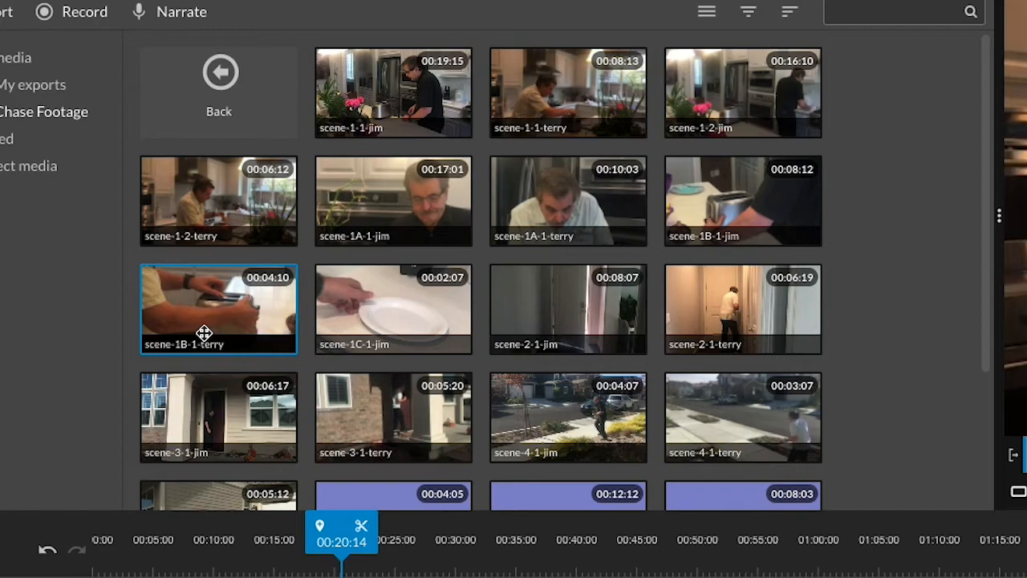
Add scene-1B-1-terry with its start trimmed to where the hands reach the toaster, and place it on Video 1 at 00:14:01.
{"action": "left_click_drag", "start_coordinate": [208, 324], "coordinate": [192, 455]}
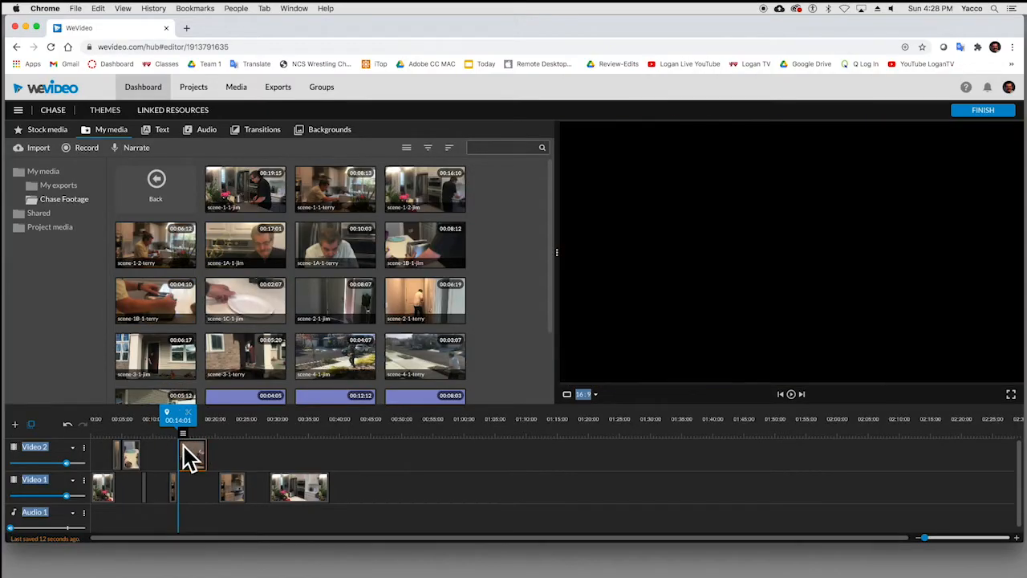
{"action": "left_click_drag", "start_coordinate": [186, 448], "coordinate": [190, 447]}
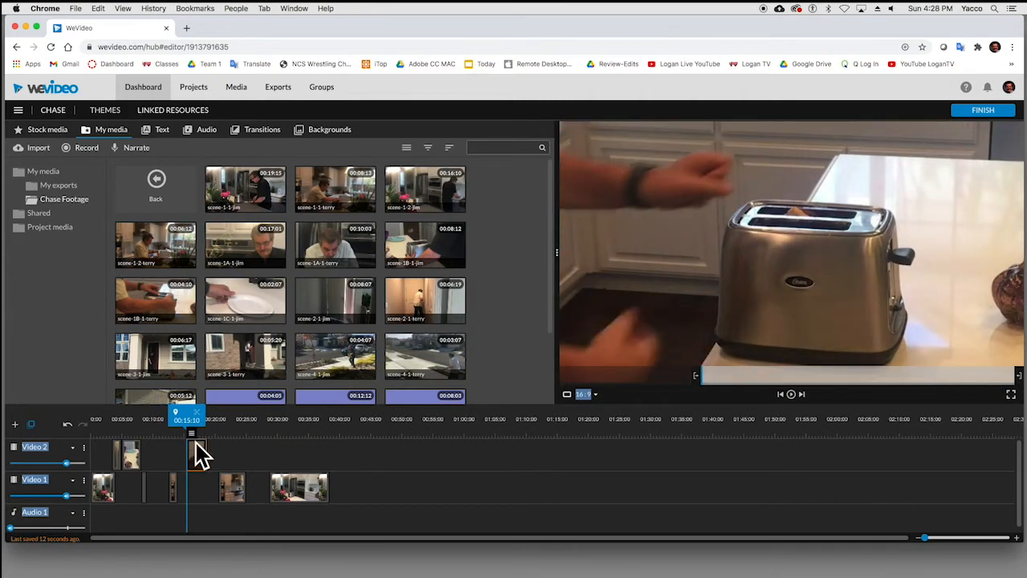
{"action": "left_click_drag", "start_coordinate": [200, 458], "coordinate": [197, 478]}
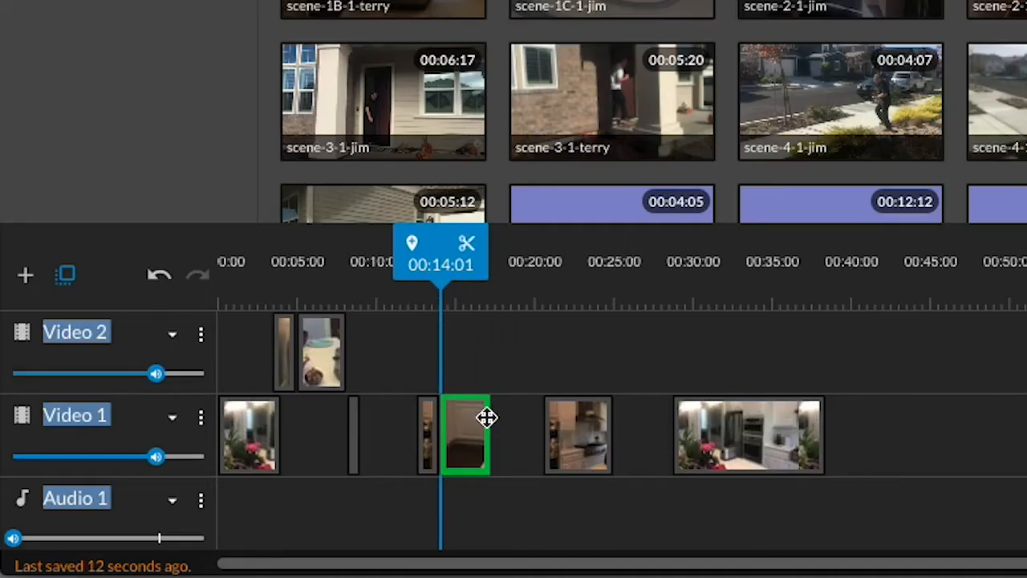
{"action": "left_click_drag", "start_coordinate": [488, 425], "coordinate": [487, 425]}
Trim the end of the scene-1B-1-terry close-up on Video 1 to about 00:16:02, after the waffle is pulled out.
{"action": "left_click_drag", "start_coordinate": [450, 260], "coordinate": [431, 261]}
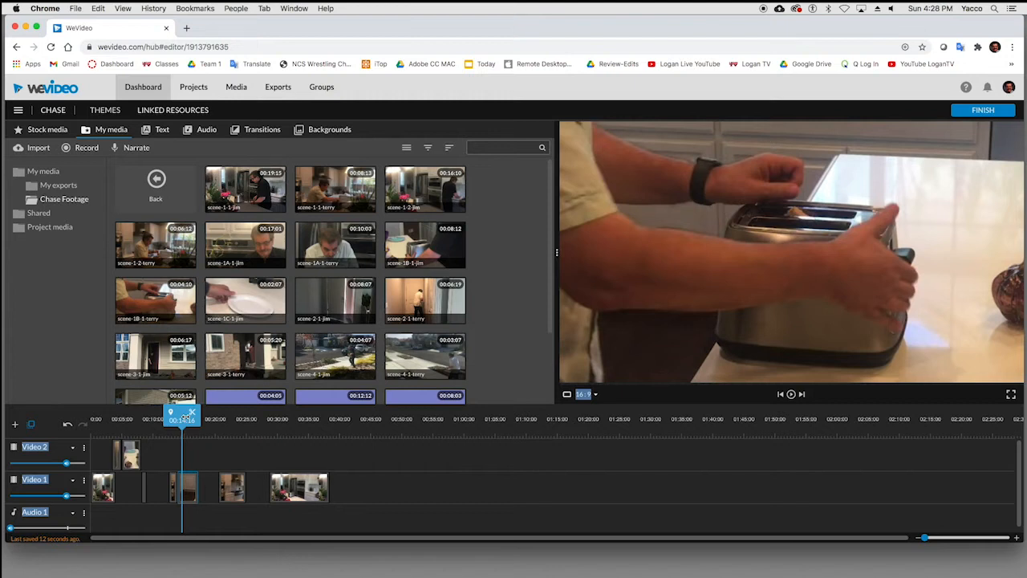
{"action": "left_click_drag", "start_coordinate": [187, 416], "coordinate": [193, 416]}
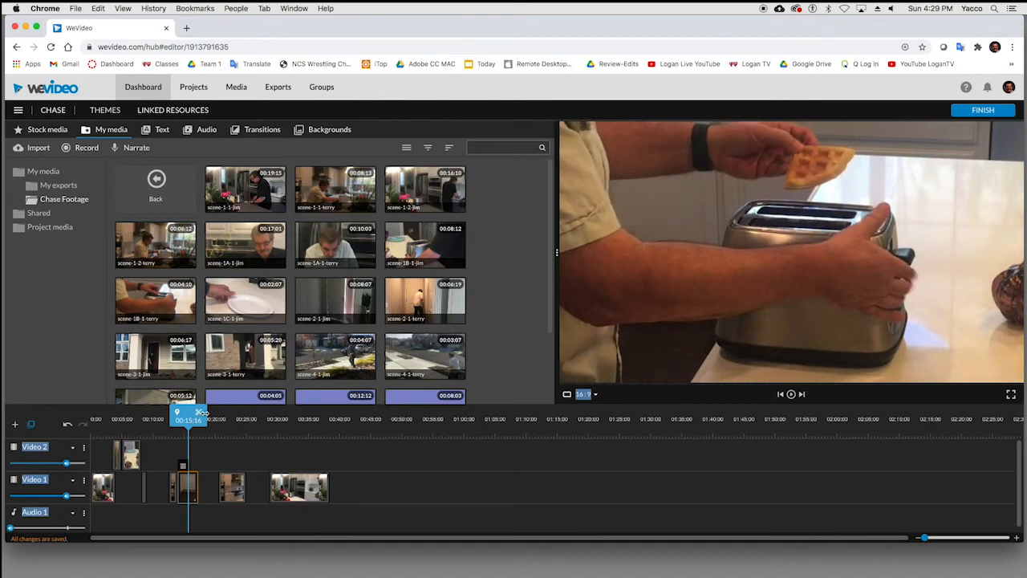
{"action": "left_click_drag", "start_coordinate": [203, 414], "coordinate": [204, 415]}
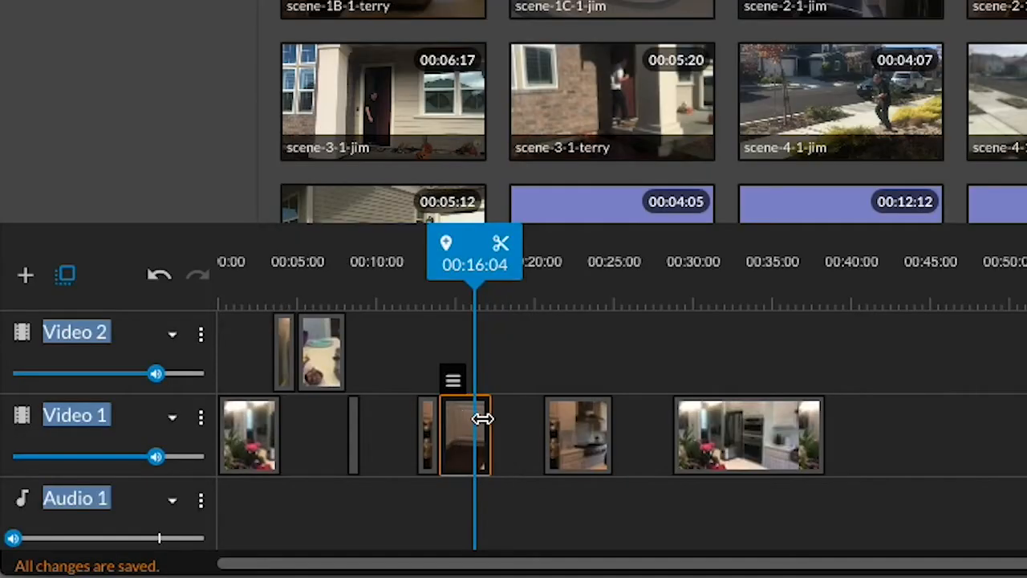
{"action": "left_click_drag", "start_coordinate": [195, 480], "coordinate": [190, 480]}
{"action": "mouse_move", "coordinate": [470, 418]}
{"action": "left_mouse_down"}
{"action": "mouse_move", "coordinate": [456, 417]}
{"action": "mouse_move", "coordinate": [473, 414]}
{"action": "left_mouse_up"}
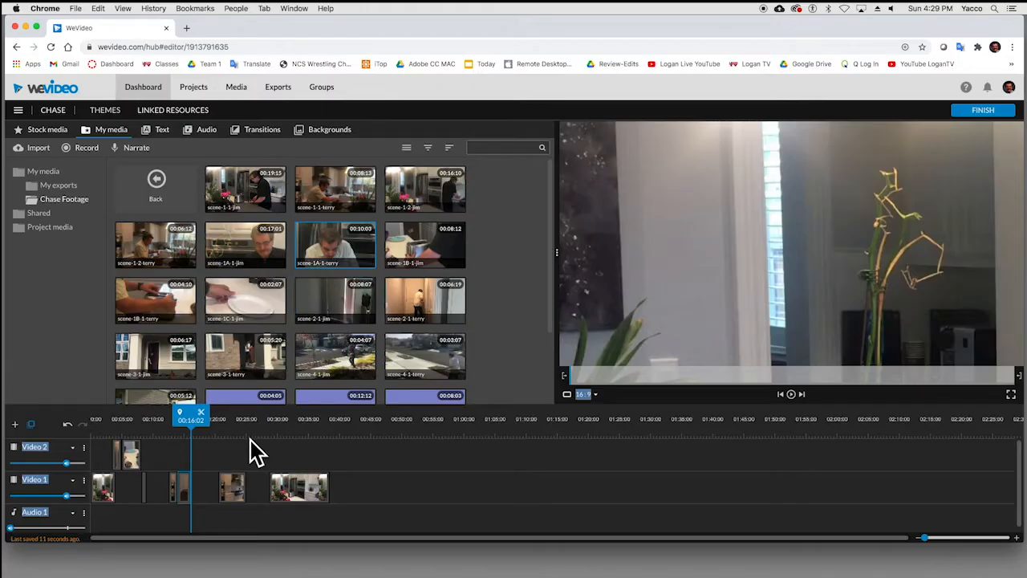
Move the two remaining wide-shot clips on Video 1 so they start at about 00:29:21, and place scene-1A-1-terry on Video 1 at 00:16:02.
{"action": "left_click_drag", "start_coordinate": [219, 456], "coordinate": [351, 491]}
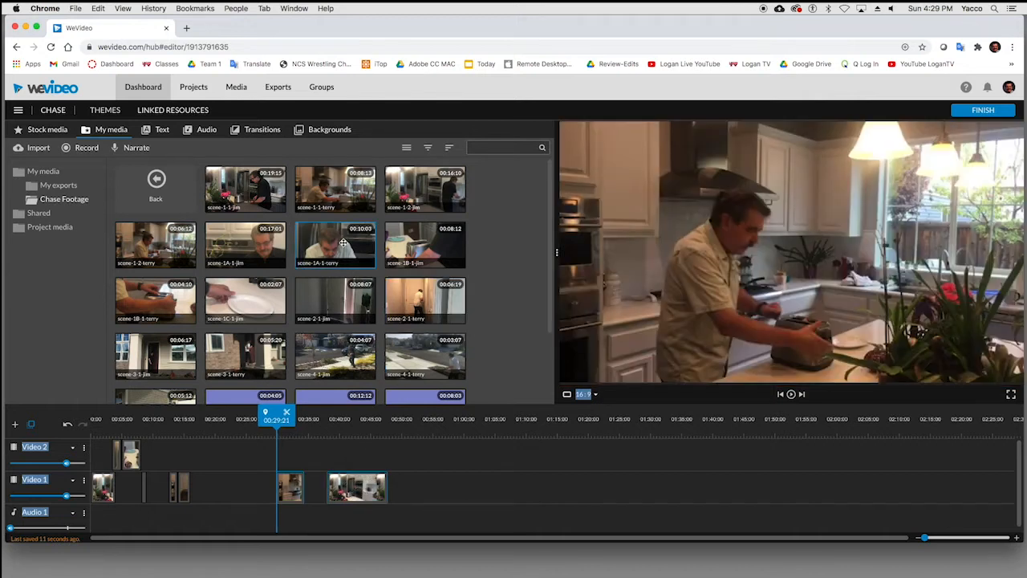
{"action": "left_click_drag", "start_coordinate": [321, 271], "coordinate": [207, 483]}
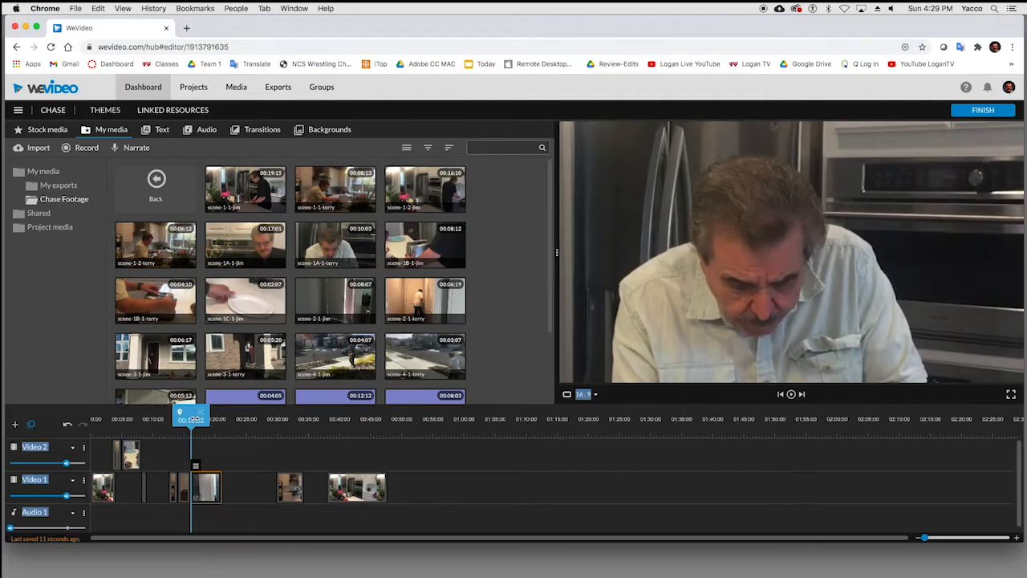
Trim the scene-1A-1-terry close-up on Video 1 so that it ends at about 00:17:24.
{"action": "left_click_drag", "start_coordinate": [201, 418], "coordinate": [205, 416]}
{"action": "left_click_drag", "start_coordinate": [217, 487], "coordinate": [208, 482]}
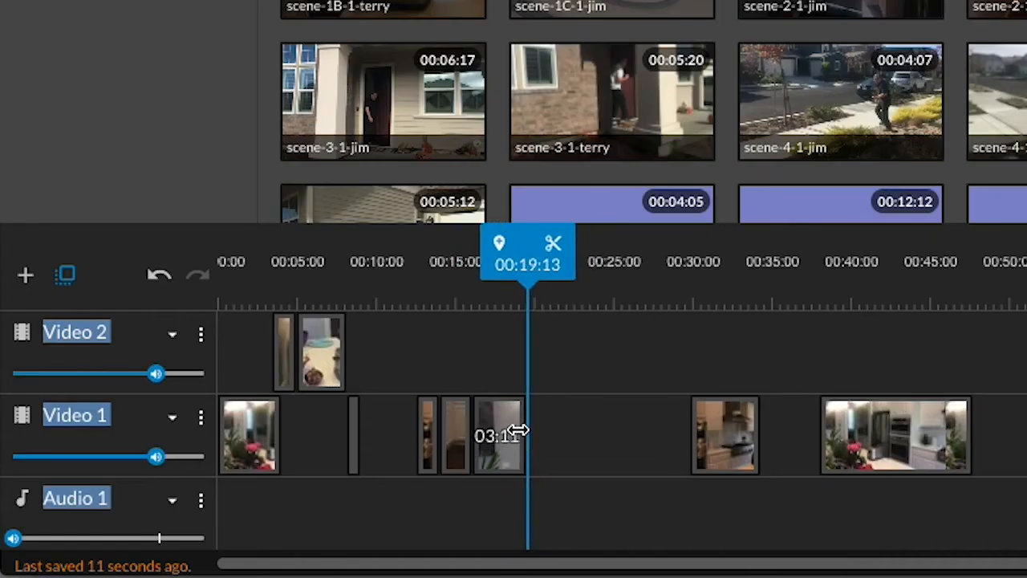
{"action": "left_click_drag", "start_coordinate": [516, 423], "coordinate": [491, 427]}
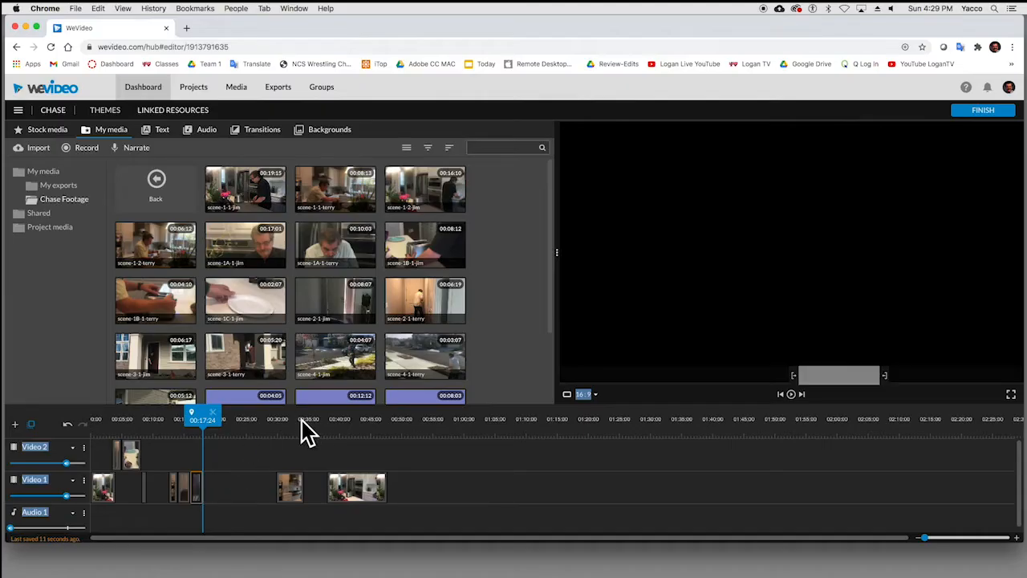
Trim the start of the remaining scene-1-2-terry clip to about 00:31:12, where the man holds up the waffle.
{"action": "left_click_drag", "start_coordinate": [275, 419], "coordinate": [290, 421]}
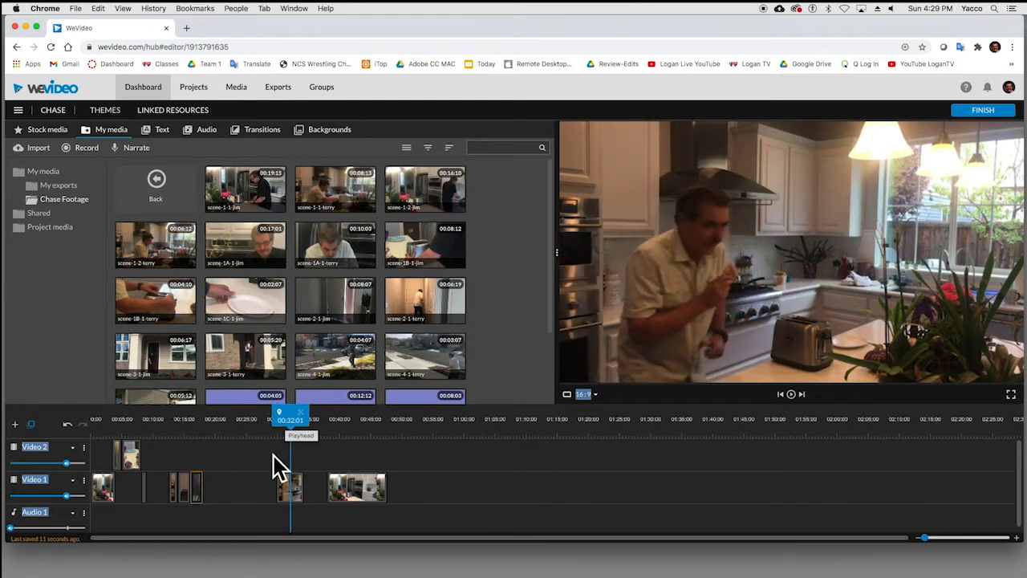
{"action": "left_click", "coordinate": [282, 485]}
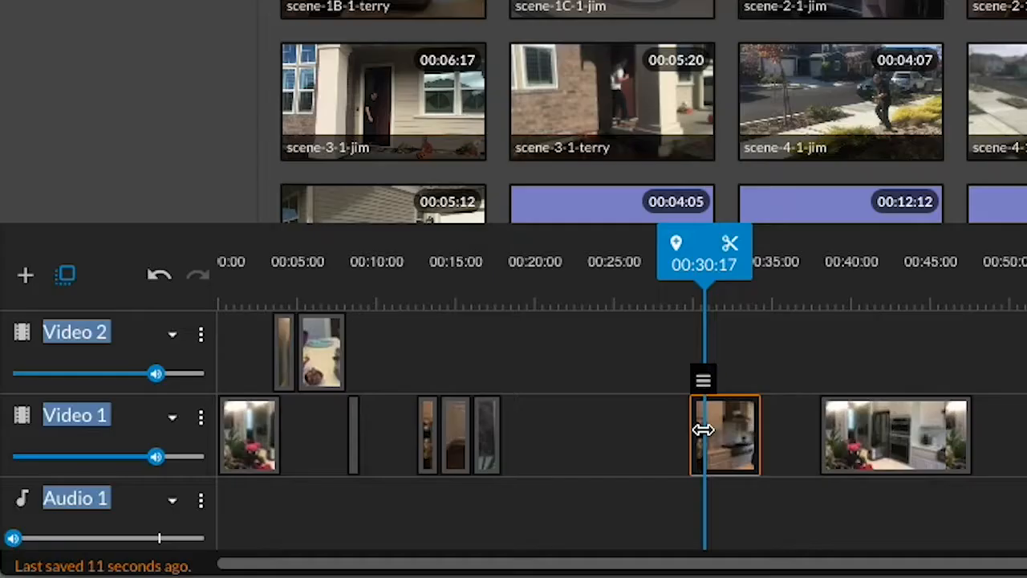
{"action": "left_click_drag", "start_coordinate": [282, 483], "coordinate": [279, 484]}
{"action": "left_click_drag", "start_coordinate": [693, 427], "coordinate": [725, 404]}
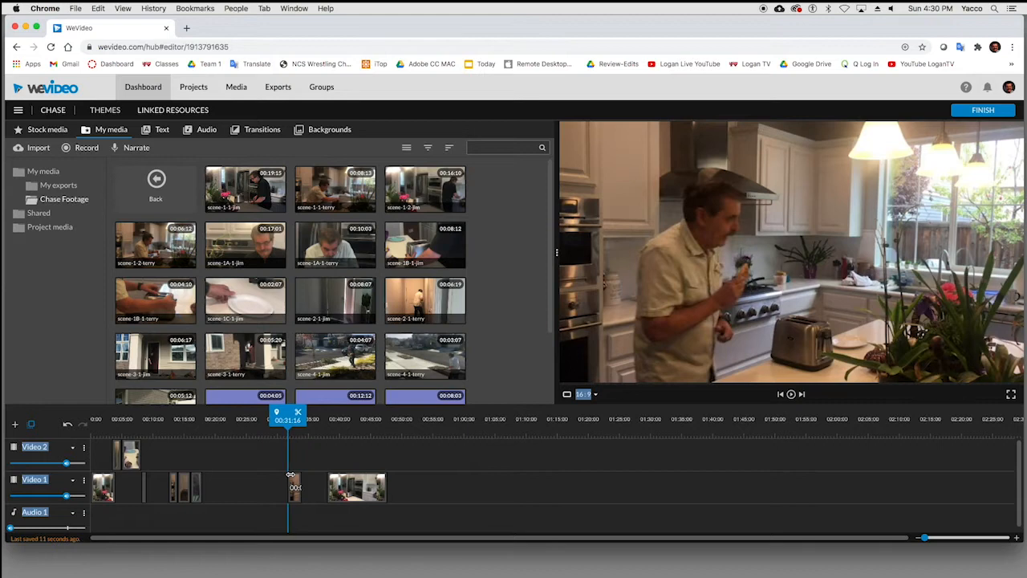
{"action": "left_click_drag", "start_coordinate": [290, 475], "coordinate": [289, 475]}
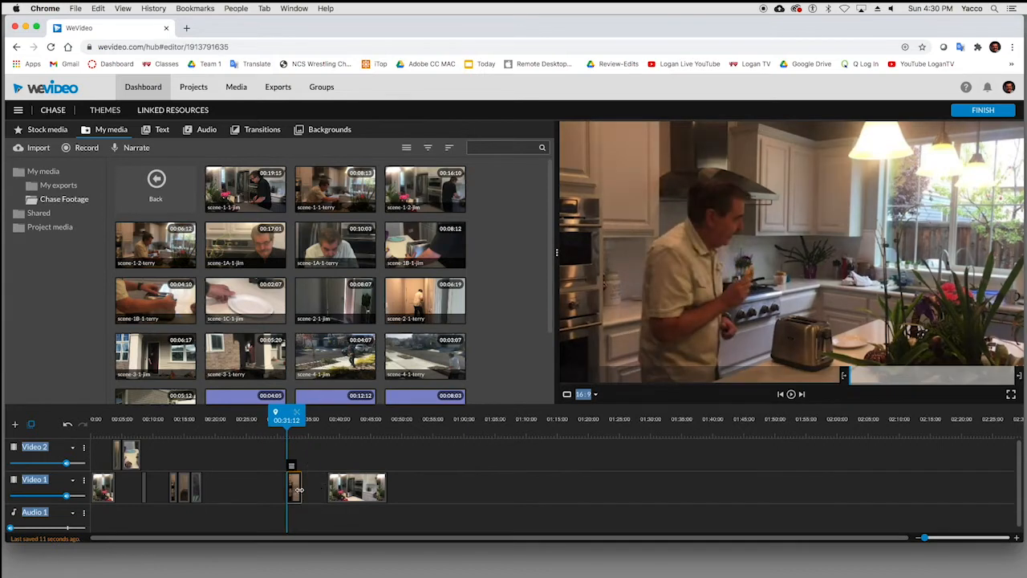
Move the trimmed scene-1-2-terry remainder directly behind the scene-1A-1-terry close-up and trim its end to about 00:19:02, after the man exits.
{"action": "left_click_drag", "start_coordinate": [295, 491], "coordinate": [214, 496]}
{"action": "left_click_drag", "start_coordinate": [203, 415], "coordinate": [206, 419]}
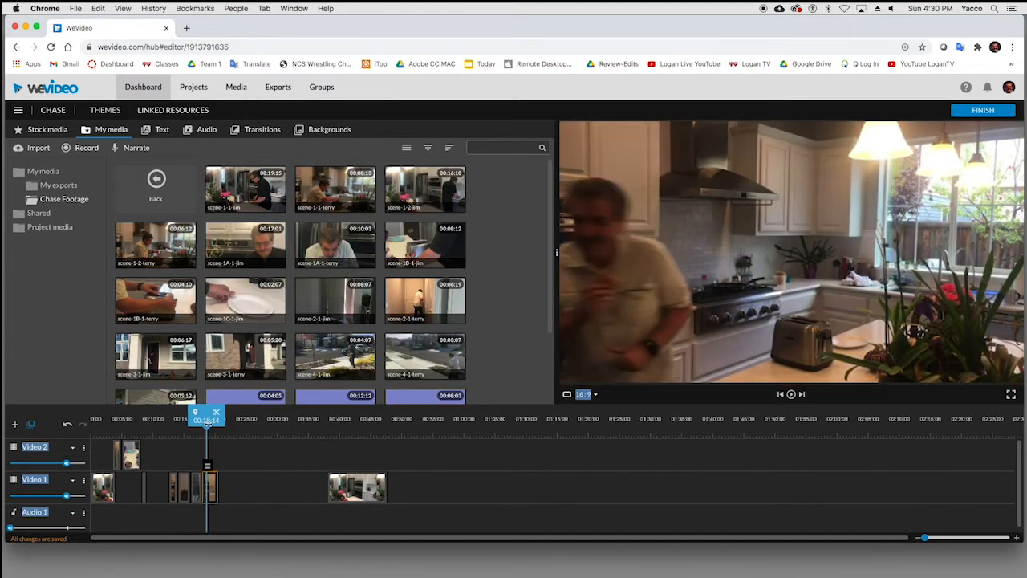
{"action": "left_click_drag", "start_coordinate": [207, 417], "coordinate": [210, 418]}
{"action": "left_click", "coordinate": [211, 496]}
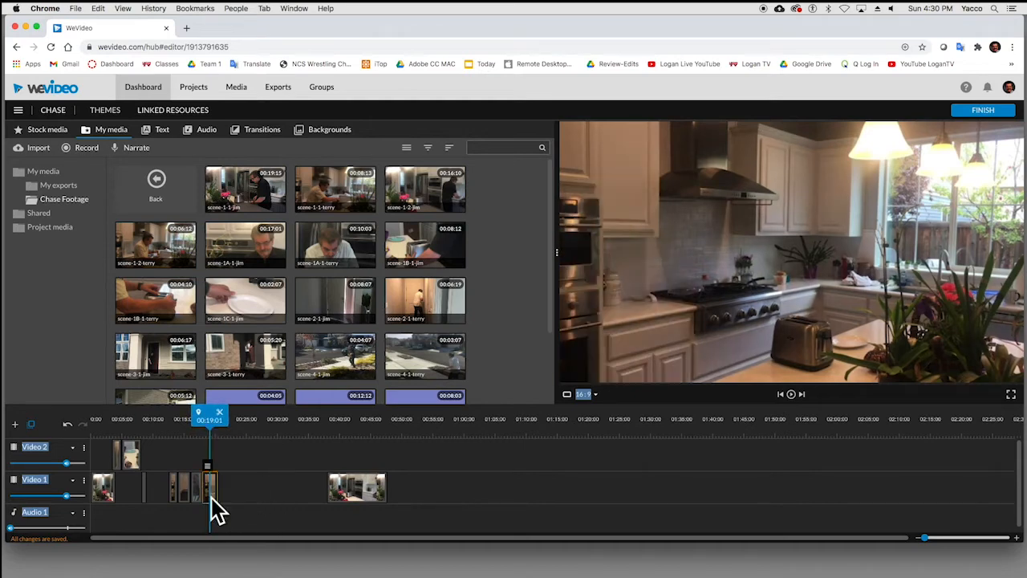
{"action": "left_click_drag", "start_coordinate": [216, 492], "coordinate": [208, 490]}
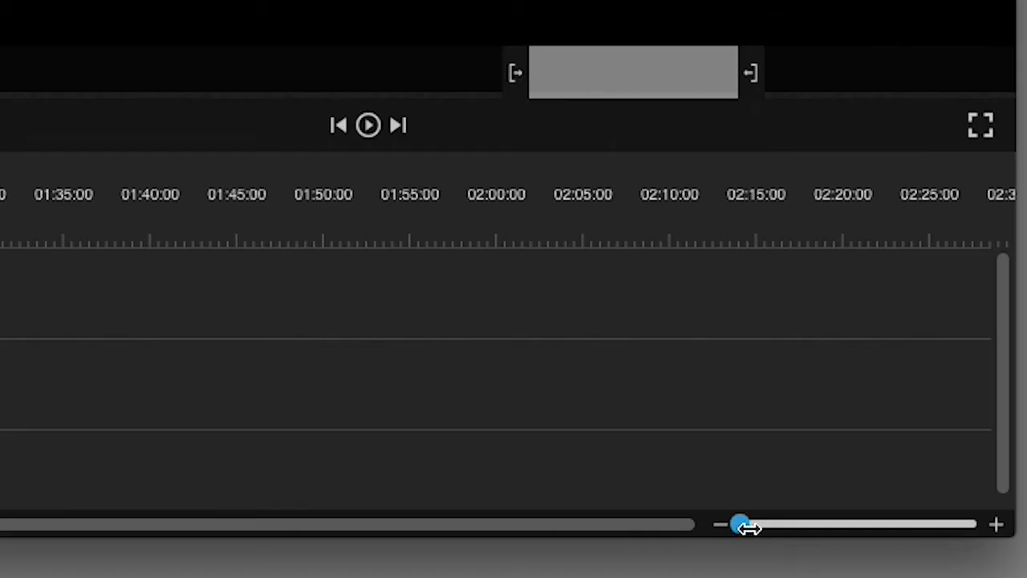
Select the four consecutive terry clips on Video 1 and move them together to start at 00:08:16, directly after the short jim clip.
{"action": "left_click_drag", "start_coordinate": [928, 537], "coordinate": [933, 537]}
{"action": "left_click_drag", "start_coordinate": [761, 524], "coordinate": [769, 523]}
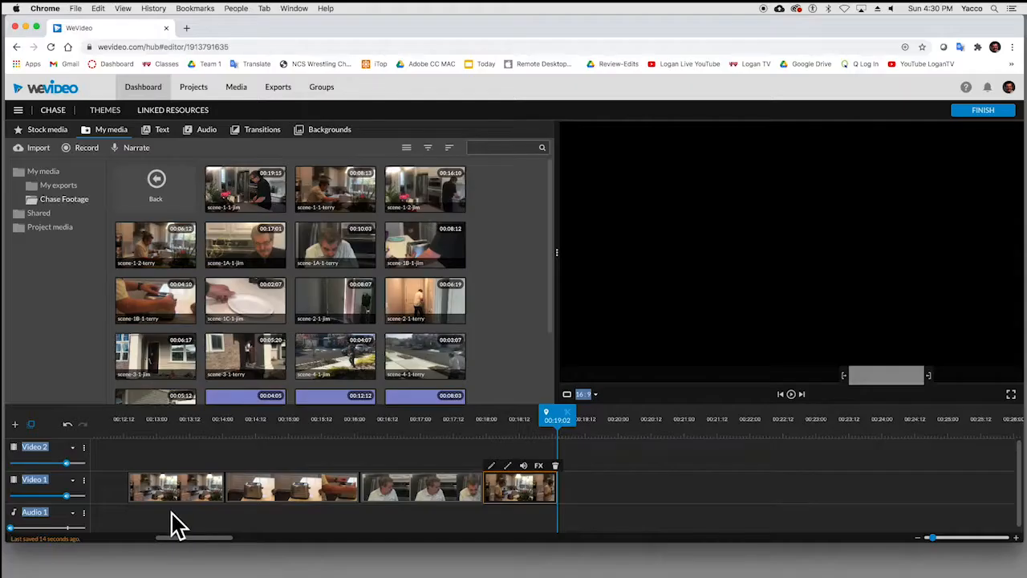
{"action": "left_click_drag", "start_coordinate": [193, 538], "coordinate": [126, 532]}
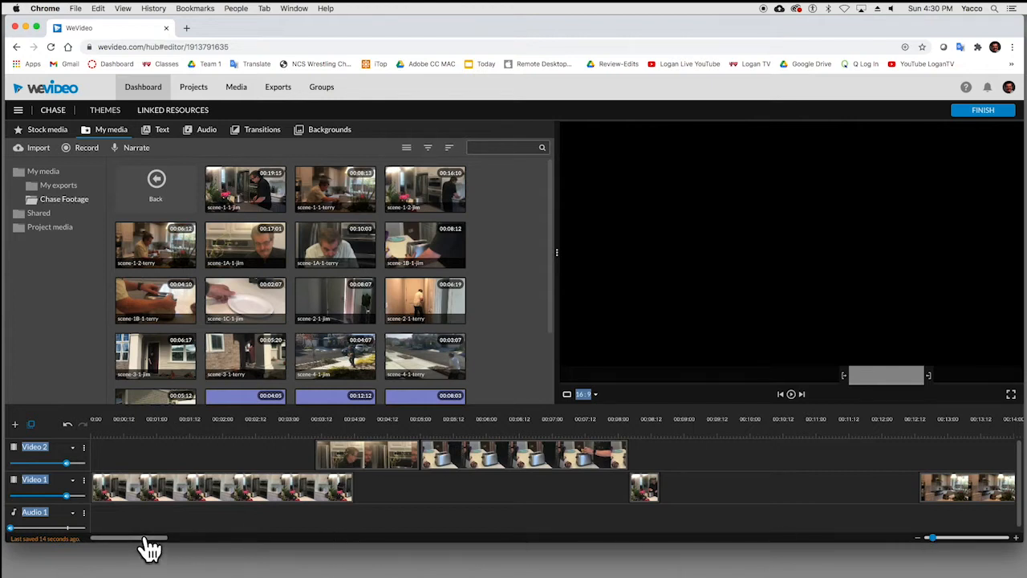
{"action": "left_click_drag", "start_coordinate": [148, 540], "coordinate": [187, 541]}
{"action": "left_click_drag", "start_coordinate": [468, 452], "coordinate": [857, 506]}
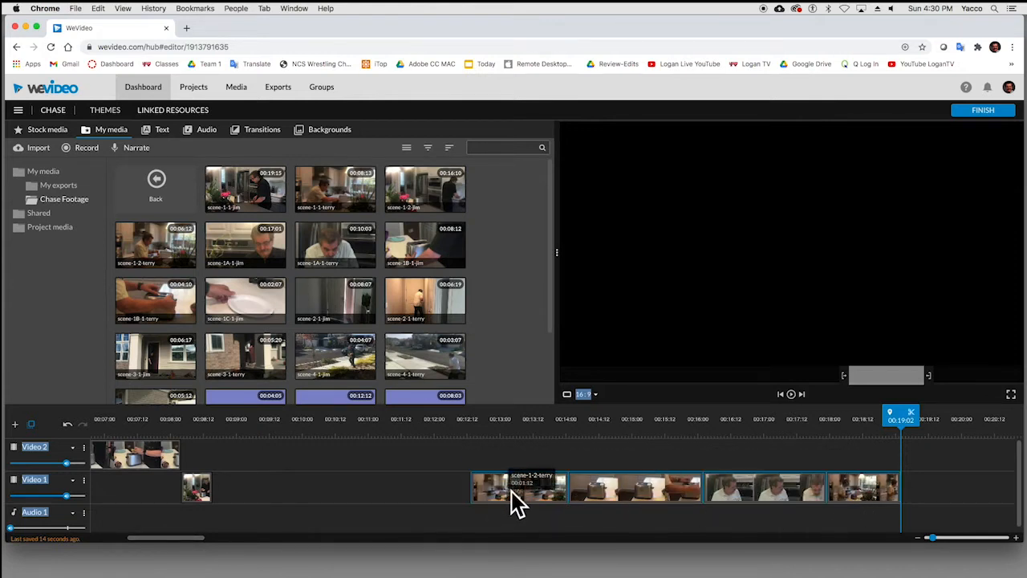
{"action": "left_click_drag", "start_coordinate": [499, 491], "coordinate": [243, 494]}
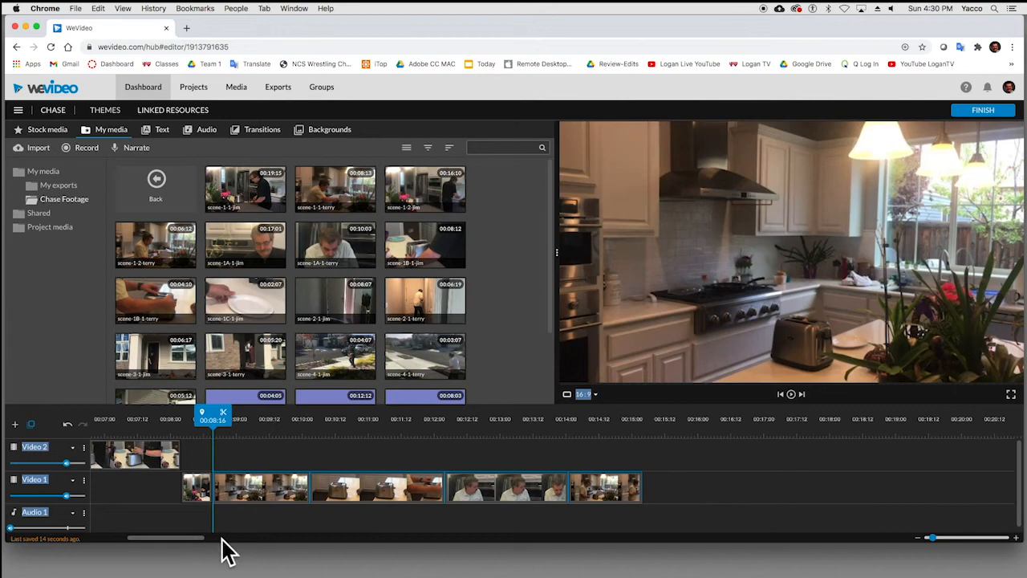
Move the remaining scene-1-2-jim clip on Video 1 to start at about 00:16:22.
{"action": "left_click_drag", "start_coordinate": [205, 541], "coordinate": [264, 539]}
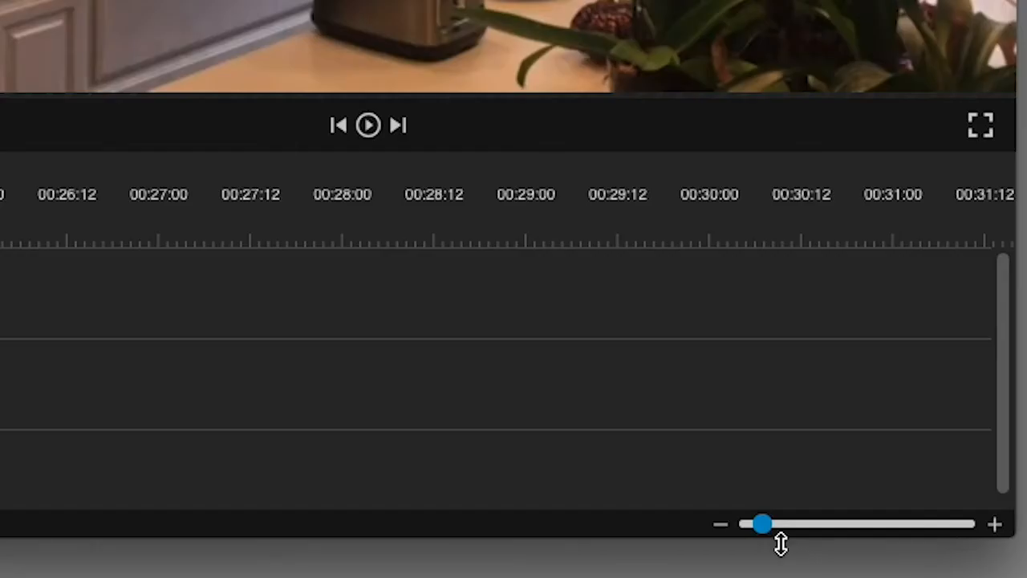
{"action": "left_click_drag", "start_coordinate": [761, 524], "coordinate": [732, 546]}
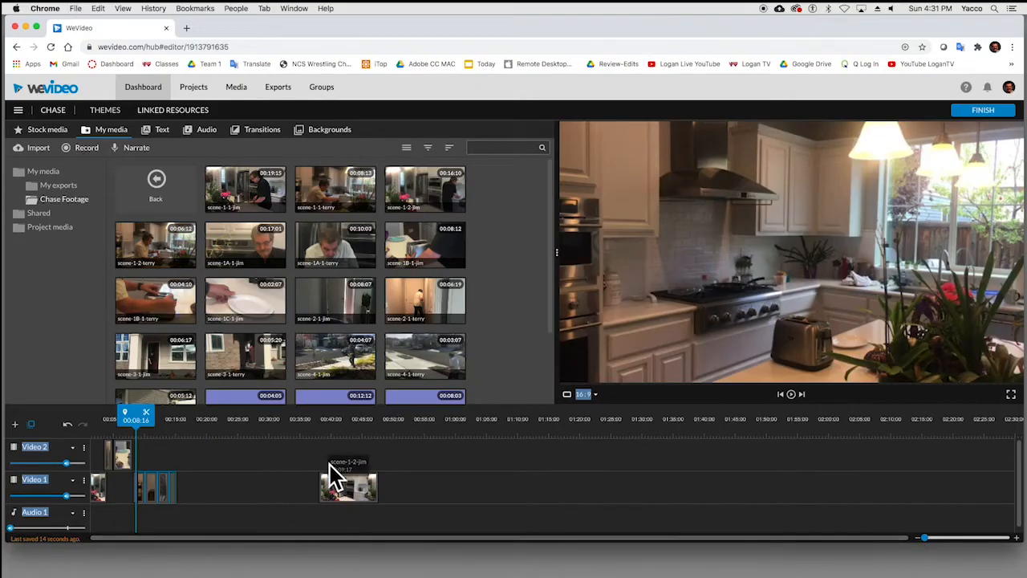
{"action": "left_click_drag", "start_coordinate": [353, 493], "coordinate": [216, 493]}
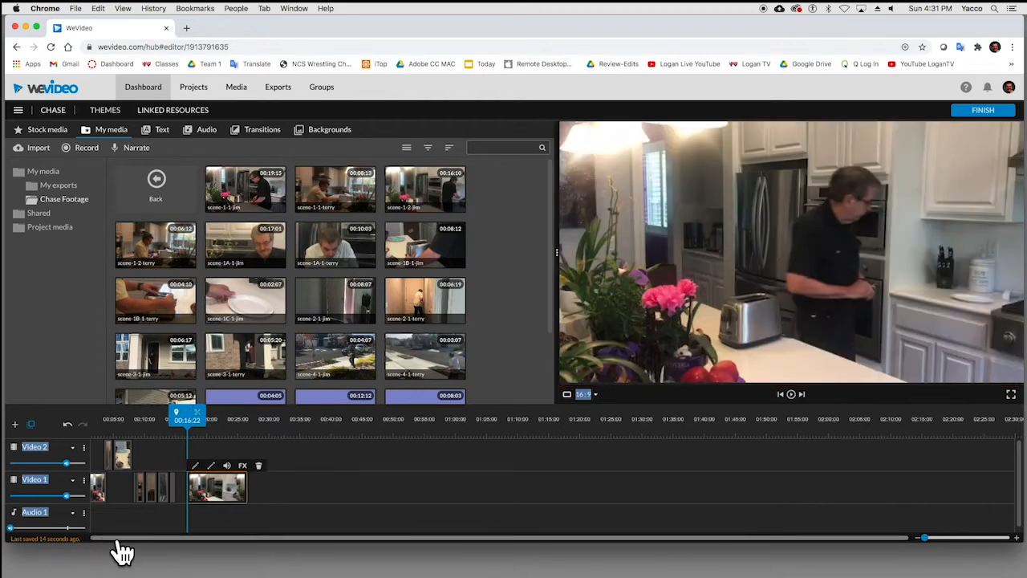
{"action": "left_click_drag", "start_coordinate": [119, 540], "coordinate": [112, 540]}
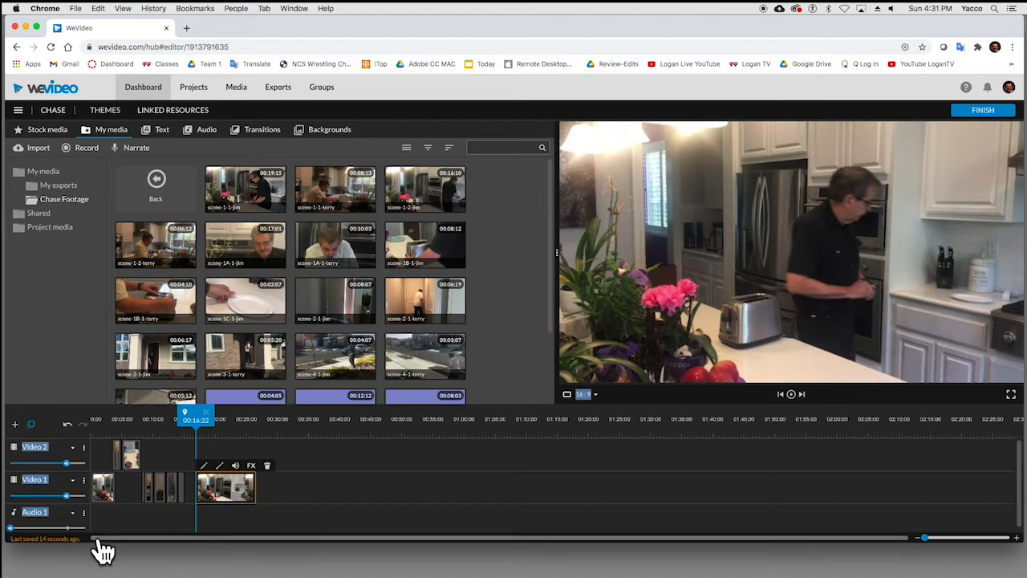
Play the edited sequence from 00:00:00 through the end of the terry clips to review the cuts.
{"action": "left_click_drag", "start_coordinate": [187, 414], "coordinate": [72, 425]}
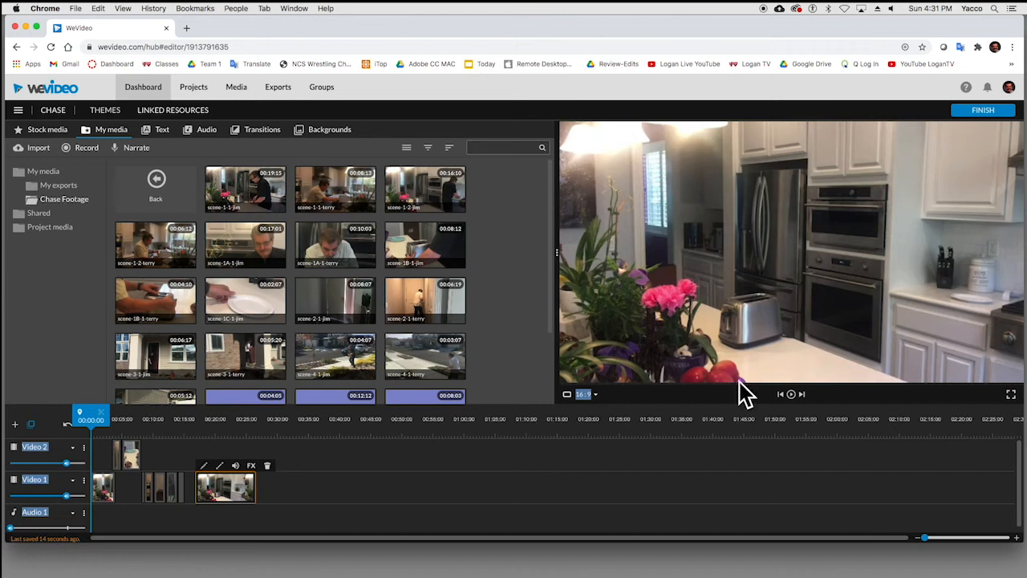
{"action": "left_click", "coordinate": [792, 397]}
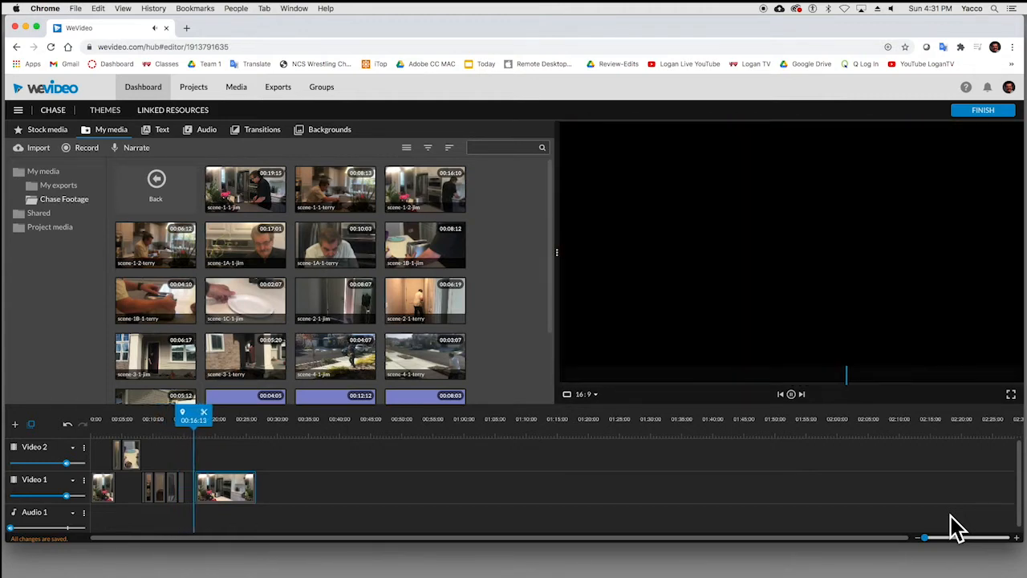
{"action": "key", "text": "space"}
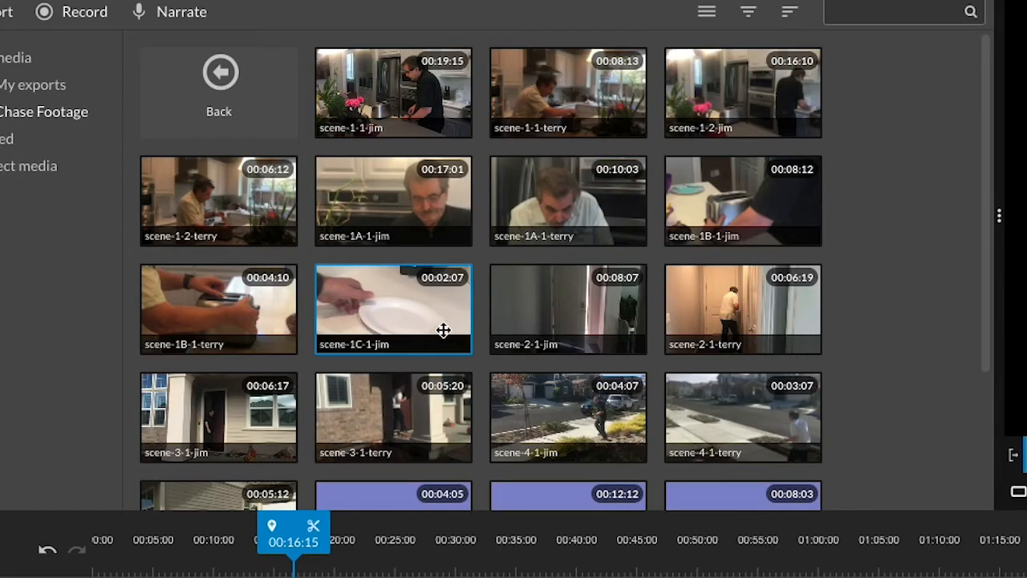
Move the scene-1-2-jim clip on Video 1 to start at about 00:17:20, leaving room for a close-up.
{"action": "left_click_drag", "start_coordinate": [211, 488], "coordinate": [233, 491]}
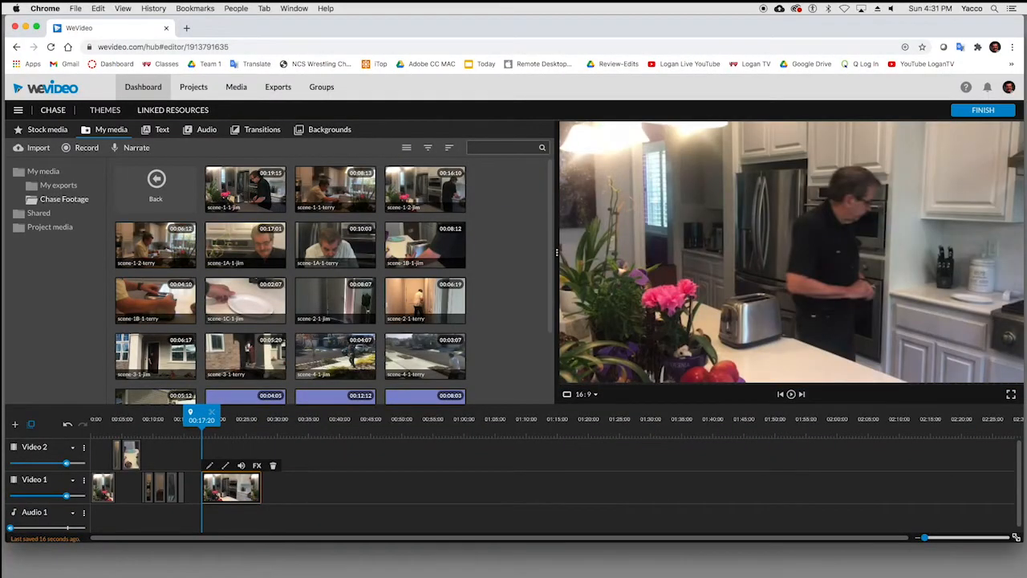
{"action": "left_click", "coordinate": [1017, 537]}
{"action": "left_click", "coordinate": [1017, 537]}
{"action": "double_click", "coordinate": [1019, 537]}
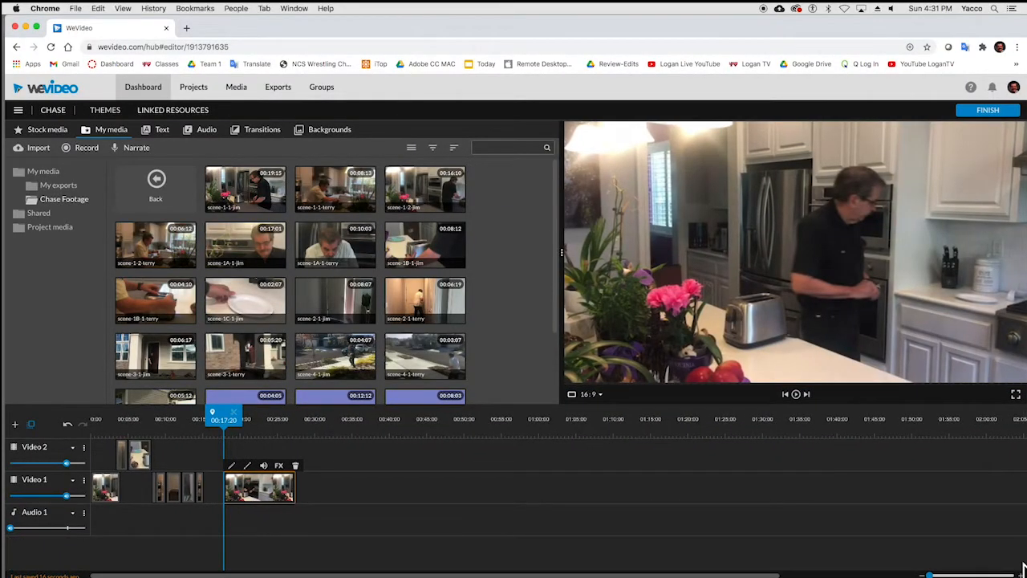
{"action": "key", "text": "plus"}
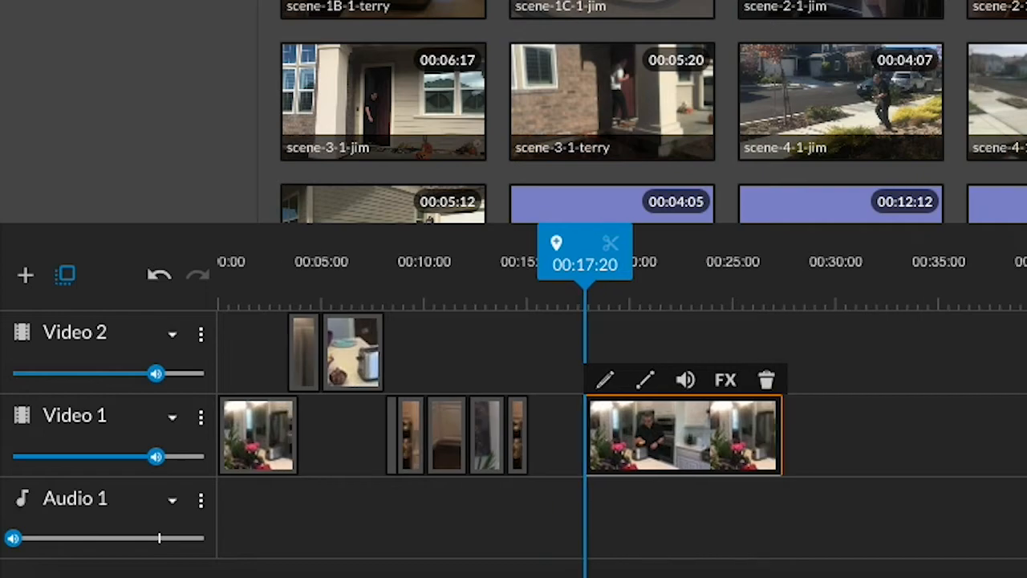
{"action": "key", "text": "plus"}
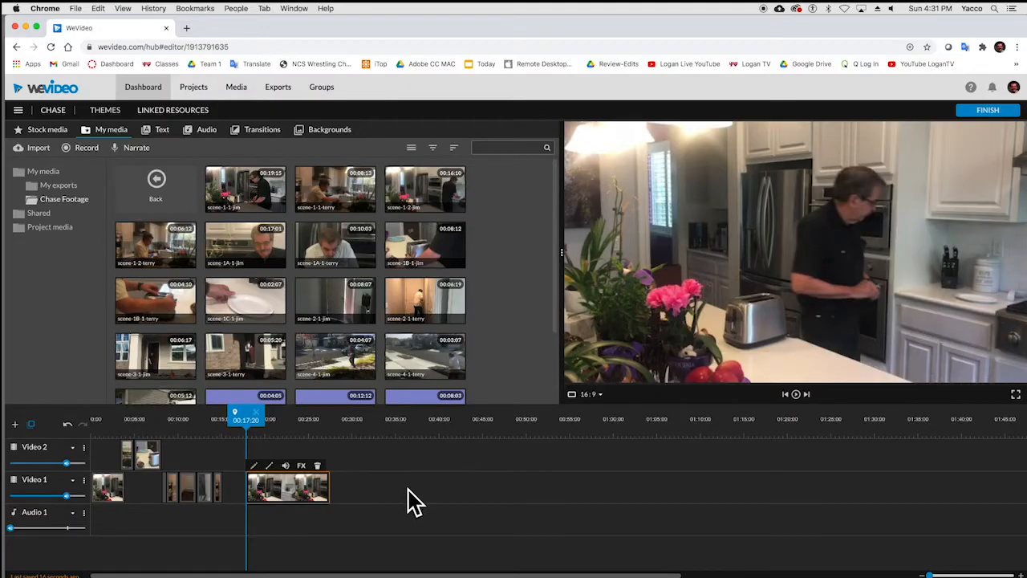
Place the scene-1C-1-jim plate close-up on Video 1 at 00:15:04 with its start trimmed, and trim its end to about 00:15:23.
{"action": "left_click_drag", "start_coordinate": [254, 300], "coordinate": [234, 464]}
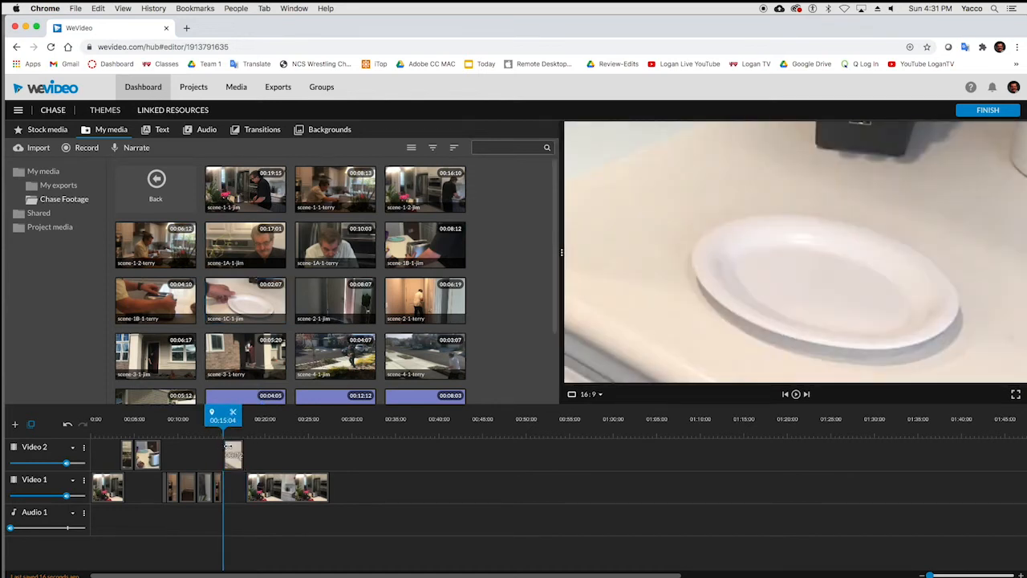
{"action": "left_click_drag", "start_coordinate": [231, 447], "coordinate": [230, 477]}
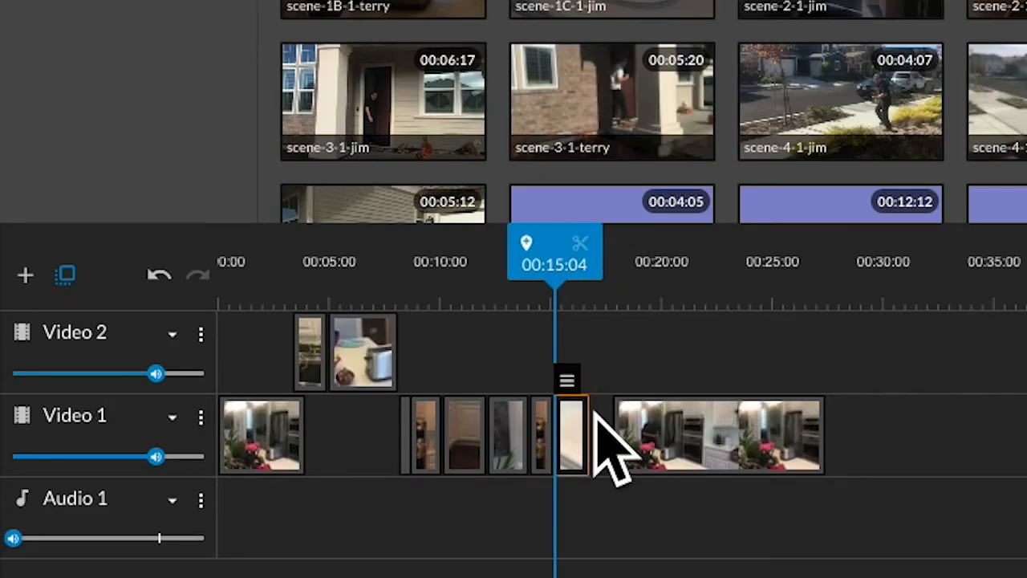
{"action": "mouse_move", "coordinate": [585, 422]}
{"action": "left_mouse_down"}
{"action": "mouse_move", "coordinate": [552, 422]}
{"action": "mouse_move", "coordinate": [589, 419]}
{"action": "left_mouse_up"}
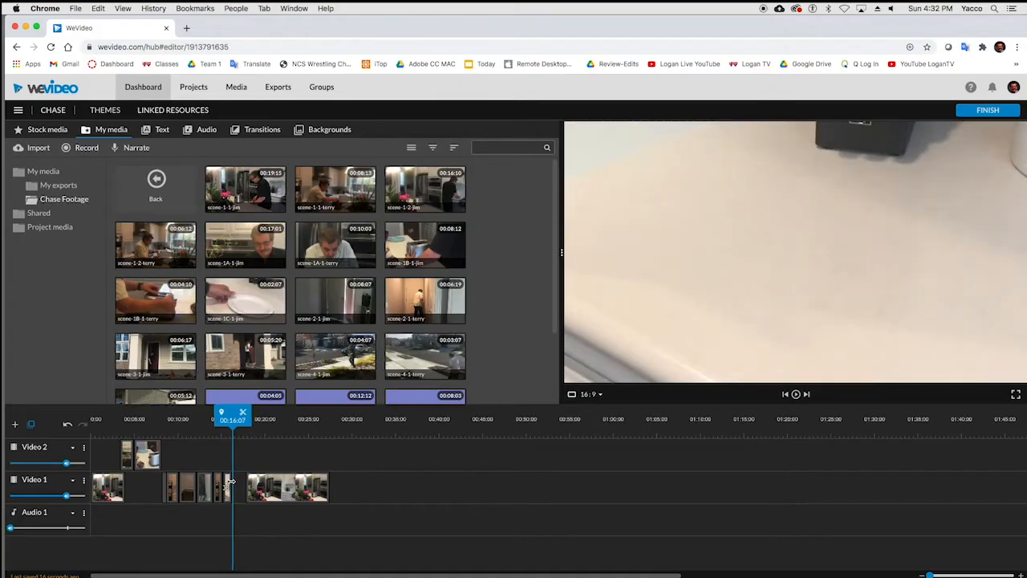
{"action": "left_click_drag", "start_coordinate": [230, 481], "coordinate": [230, 480]}
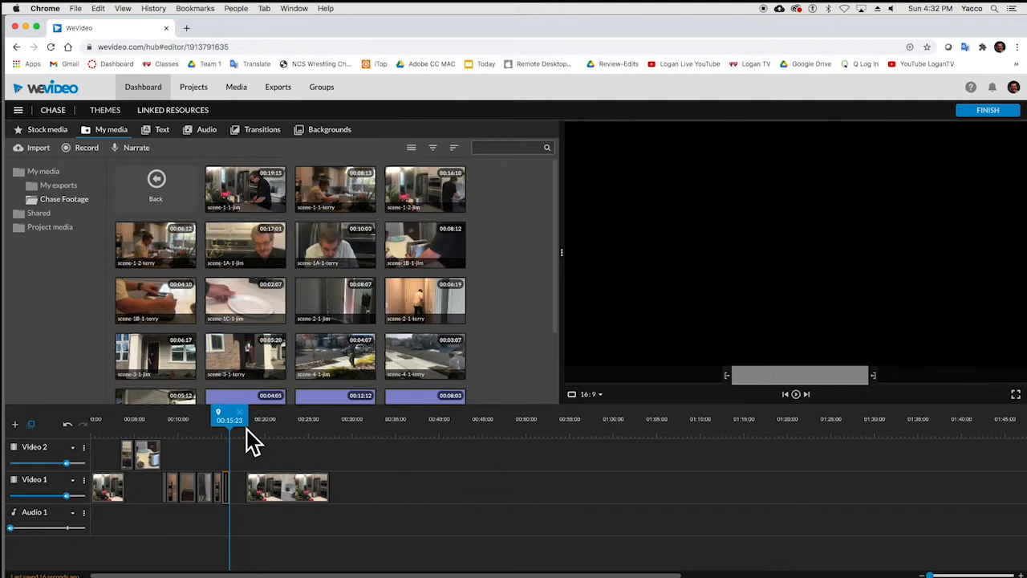
Trim the start of the scene-1-2-jim clip on Video 1 to about 00:20:10, where the man has picked up the plate.
{"action": "left_click", "coordinate": [256, 480]}
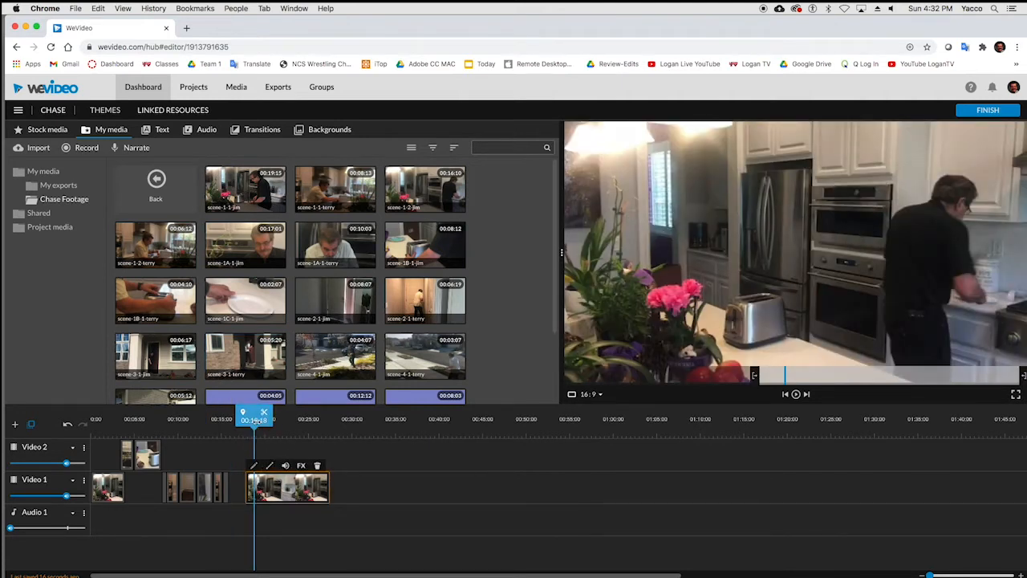
{"action": "left_click_drag", "start_coordinate": [247, 484], "coordinate": [271, 478]}
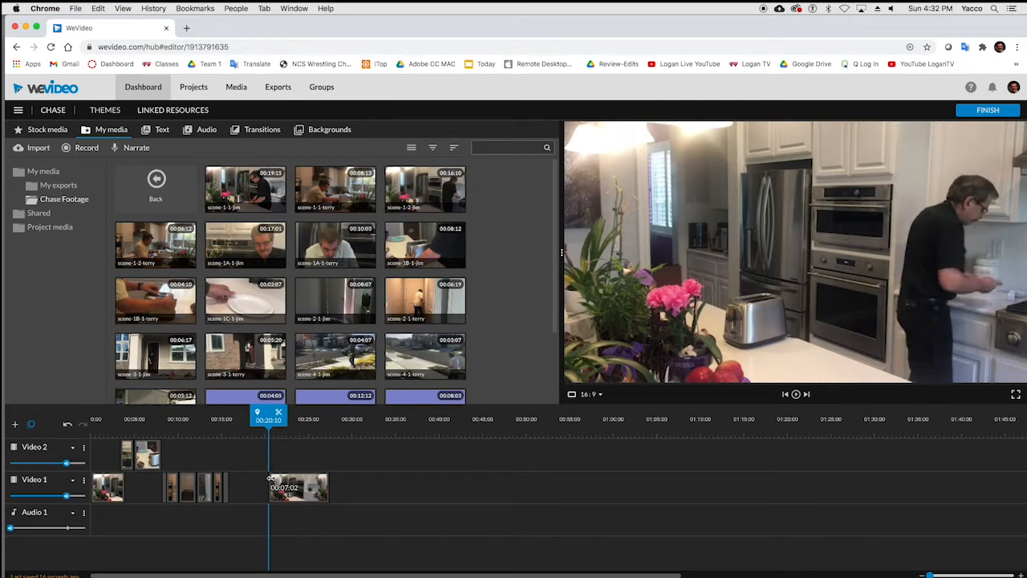
{"action": "left_click_drag", "start_coordinate": [270, 478], "coordinate": [271, 481]}
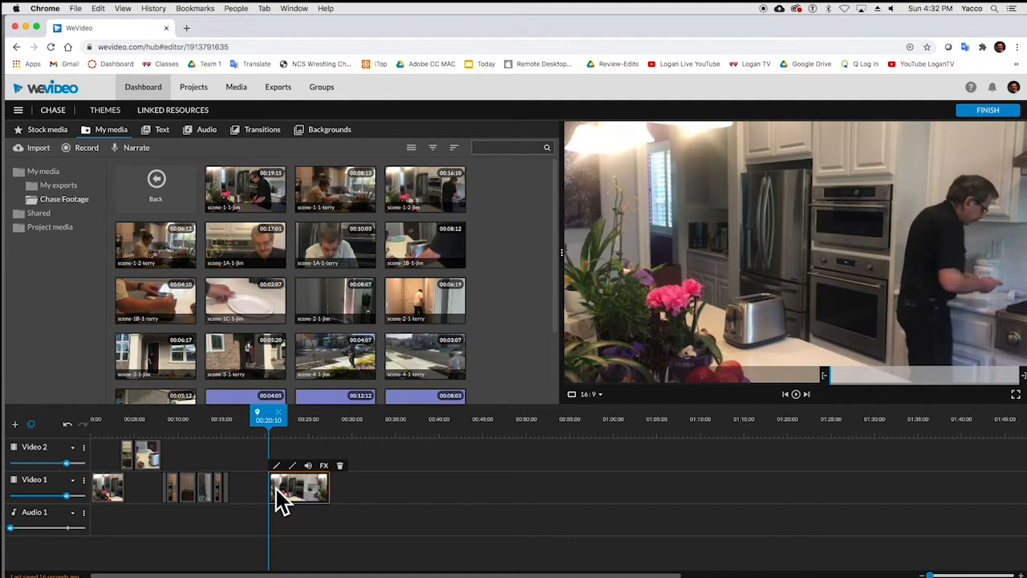
{"action": "left_click", "coordinate": [224, 427]}
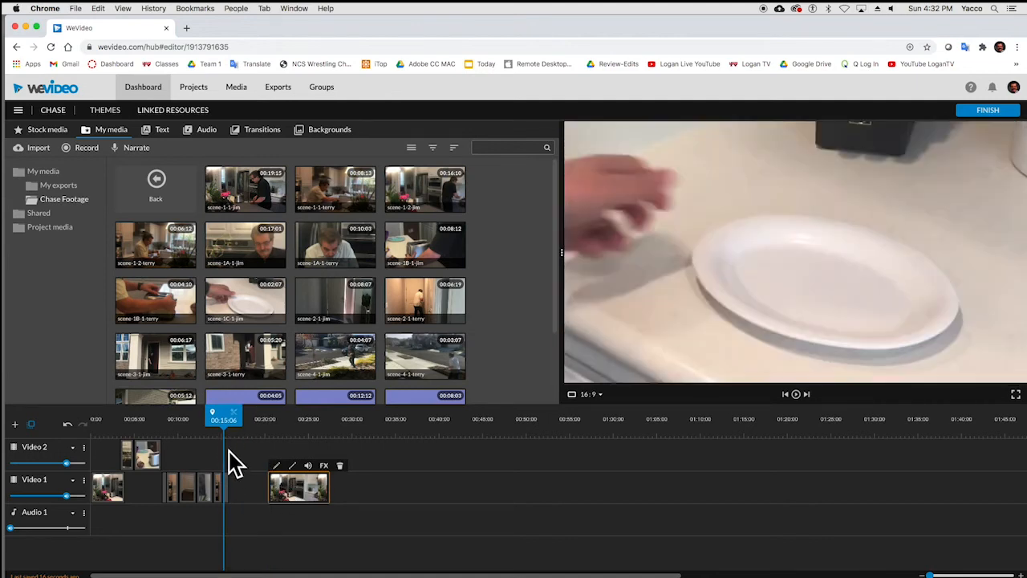
{"action": "left_click", "coordinate": [228, 485]}
{"action": "left_click_drag", "start_coordinate": [228, 485], "coordinate": [222, 484]}
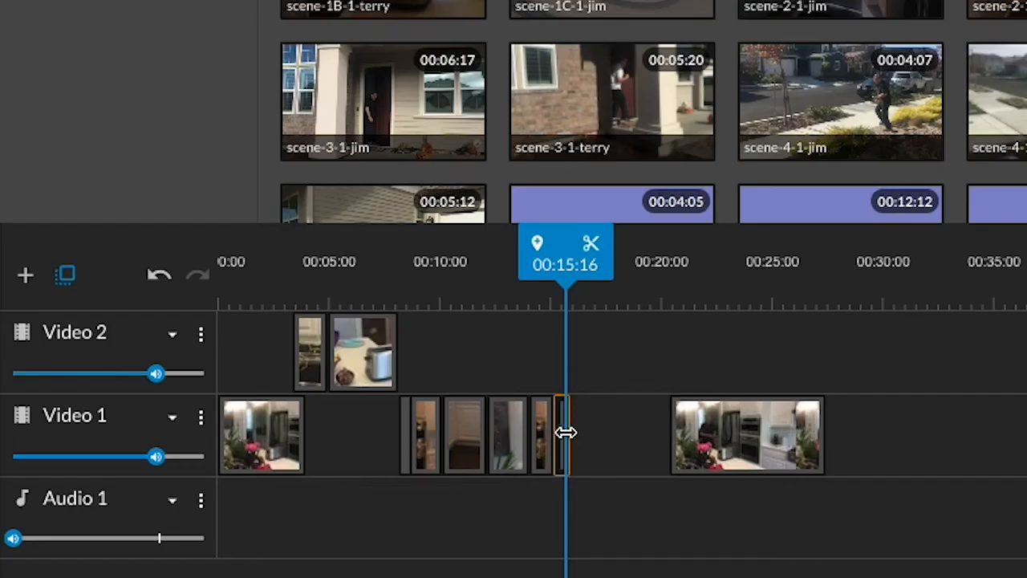
{"action": "left_click_drag", "start_coordinate": [554, 429], "coordinate": [549, 449]}
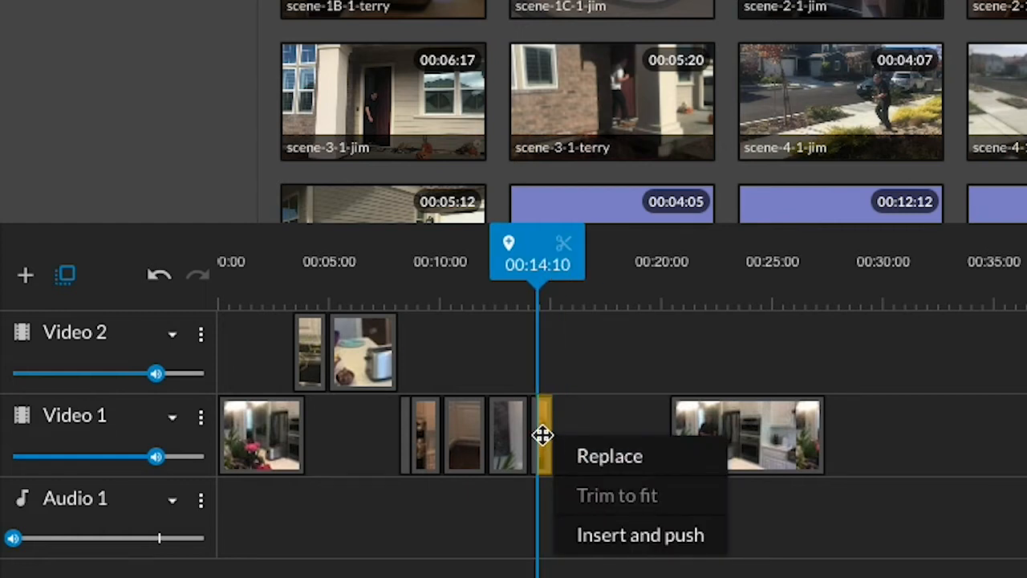
{"action": "left_click", "coordinate": [540, 425]}
{"action": "left_click", "coordinate": [544, 439]}
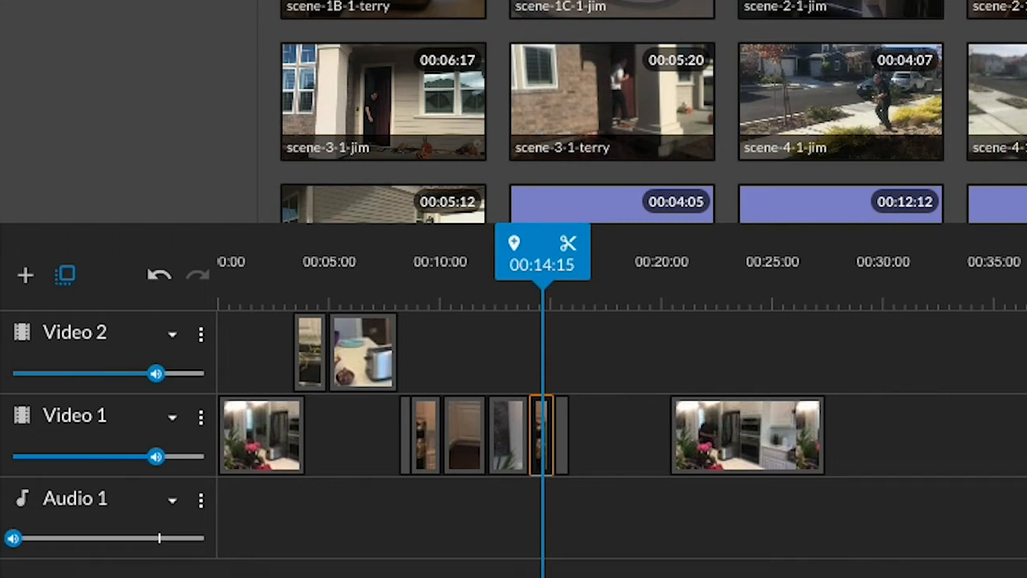
Extend the end of the scene-1C-1-jim plate close-up on Video 1 to about 00:16:07.
{"action": "key", "text": "plus"}
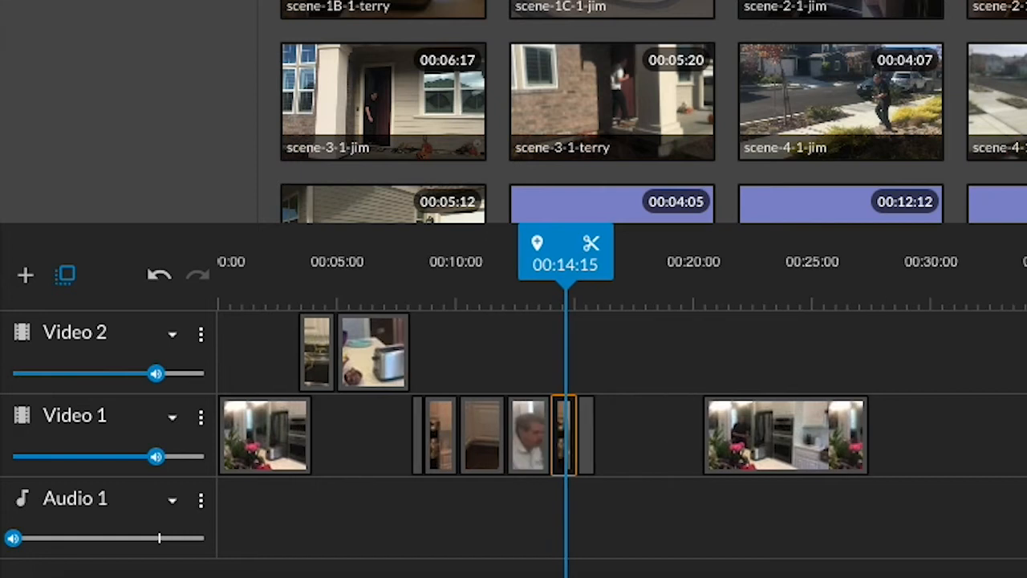
{"action": "key", "text": "plus"}
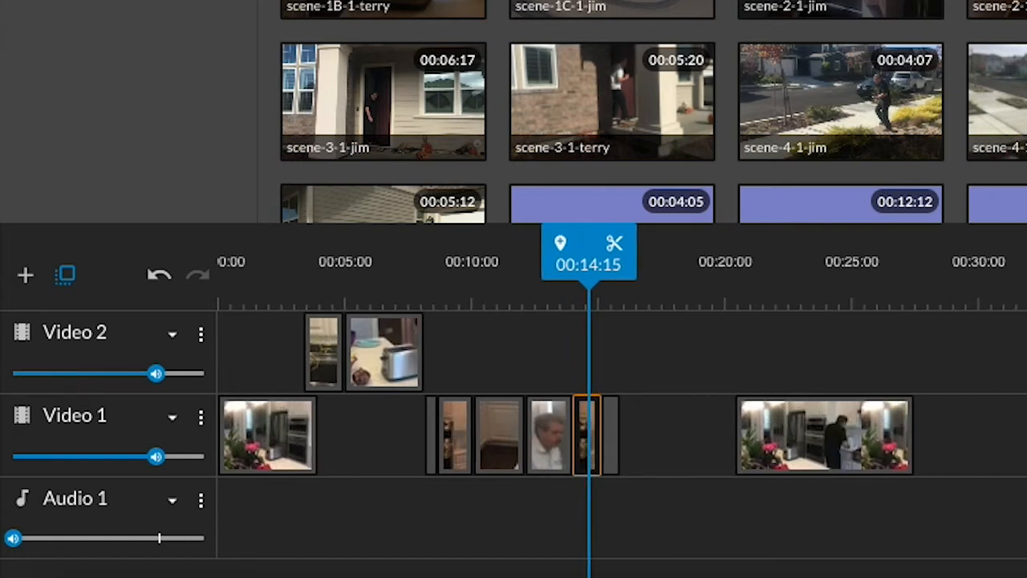
{"action": "key", "text": "plus"}
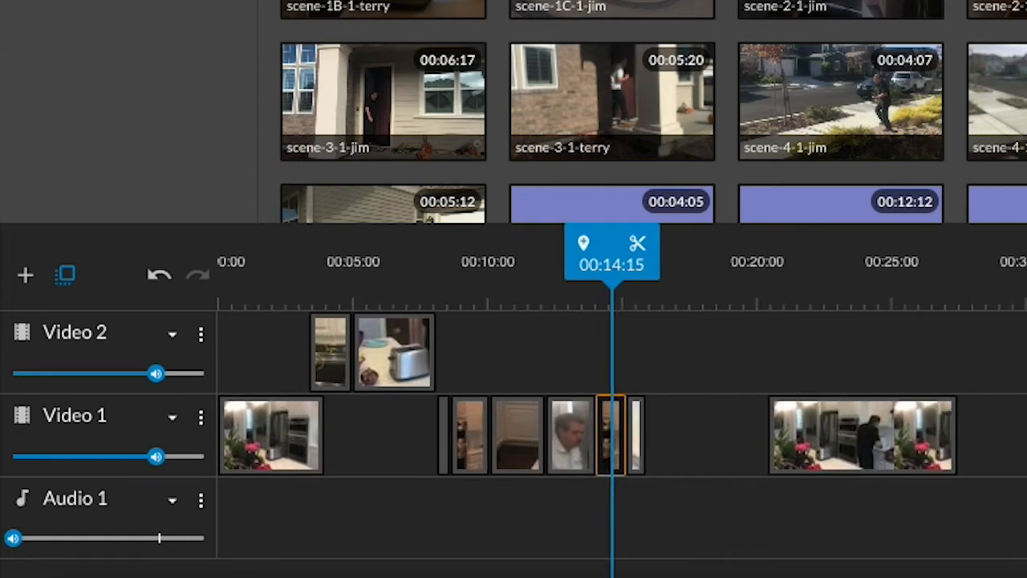
{"action": "key", "text": "plus"}
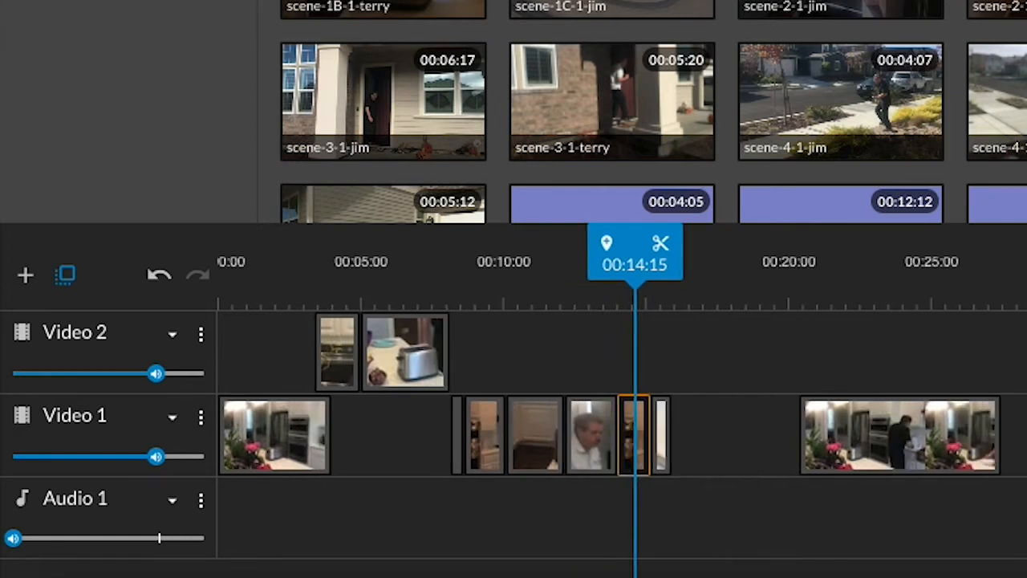
{"action": "left_click", "coordinate": [655, 421]}
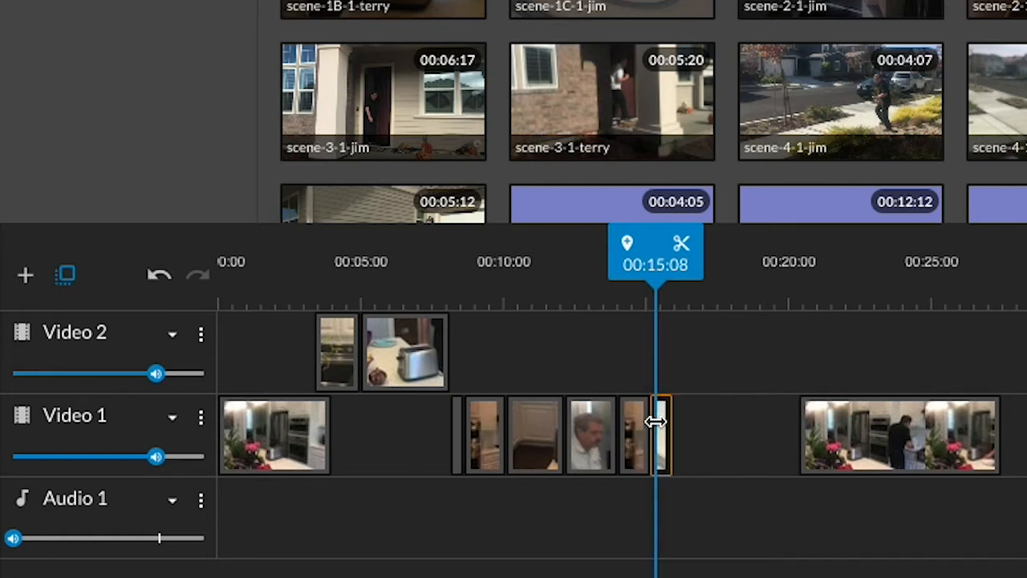
{"action": "left_click_drag", "start_coordinate": [663, 426], "coordinate": [674, 422]}
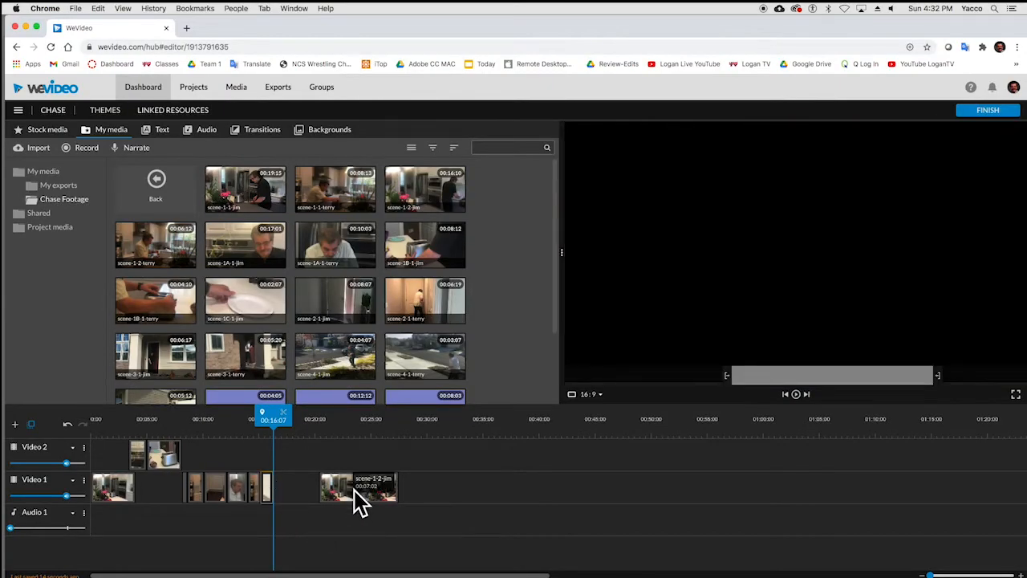
Move the scene-1-2-jim clip on Video 1 directly after the plate close-up and play across the cut.
{"action": "left_click_drag", "start_coordinate": [360, 502], "coordinate": [313, 490]}
{"action": "left_click_drag", "start_coordinate": [281, 419], "coordinate": [266, 426]}
{"action": "key", "text": "space"}
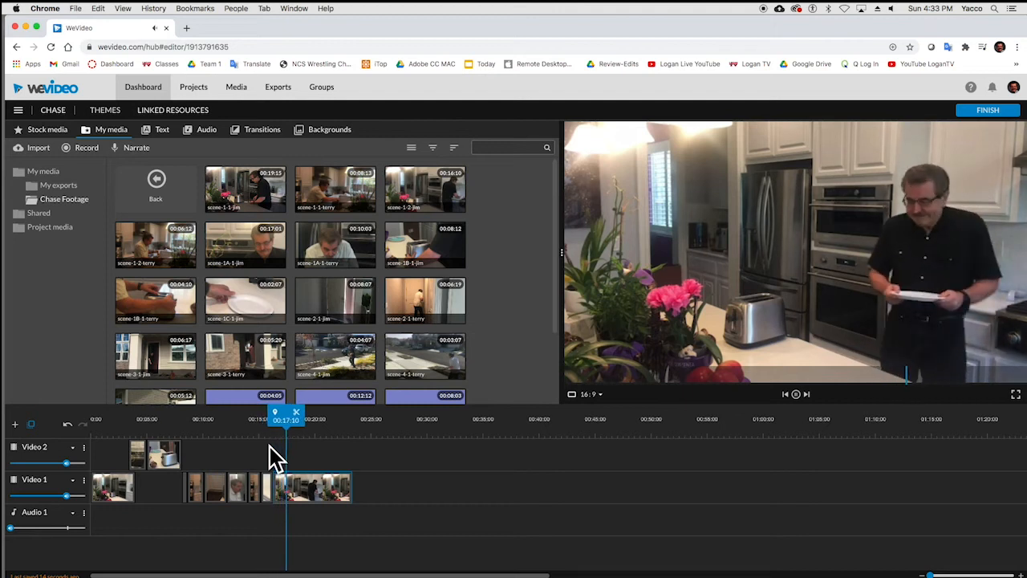
{"action": "key", "text": "space"}
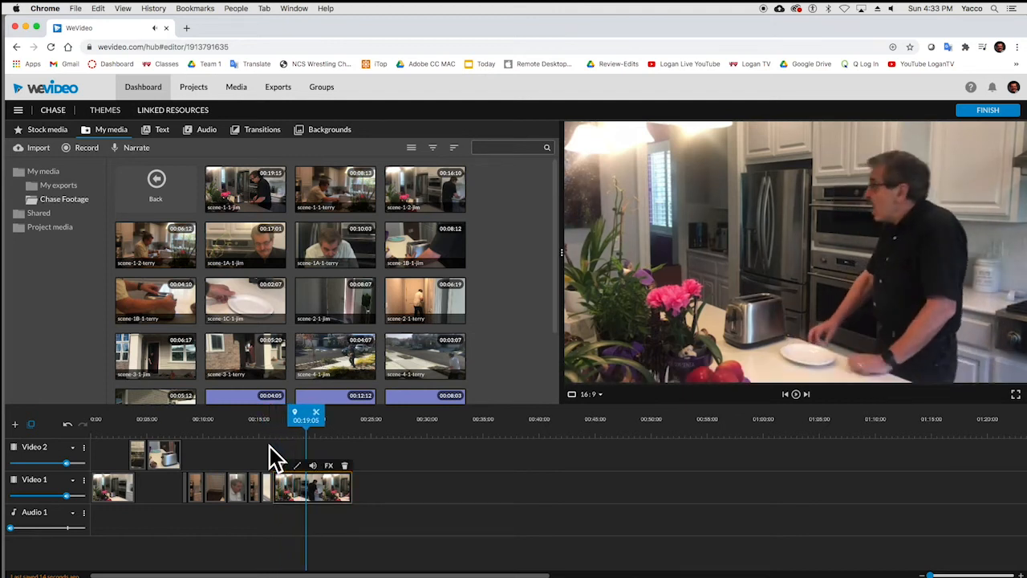
Split the scene-1-2-jim clip at 00:18:22 and move its second part along Video 1 to about 00:32:20.
{"action": "key", "text": "Left"}
{"action": "key", "text": "Left"}
{"action": "key", "text": "Left"}
{"action": "key", "text": "Left"}
{"action": "key", "text": "Left"}
{"action": "key", "text": "Left"}
{"action": "key", "text": "Left"}
{"action": "key", "text": "Left"}
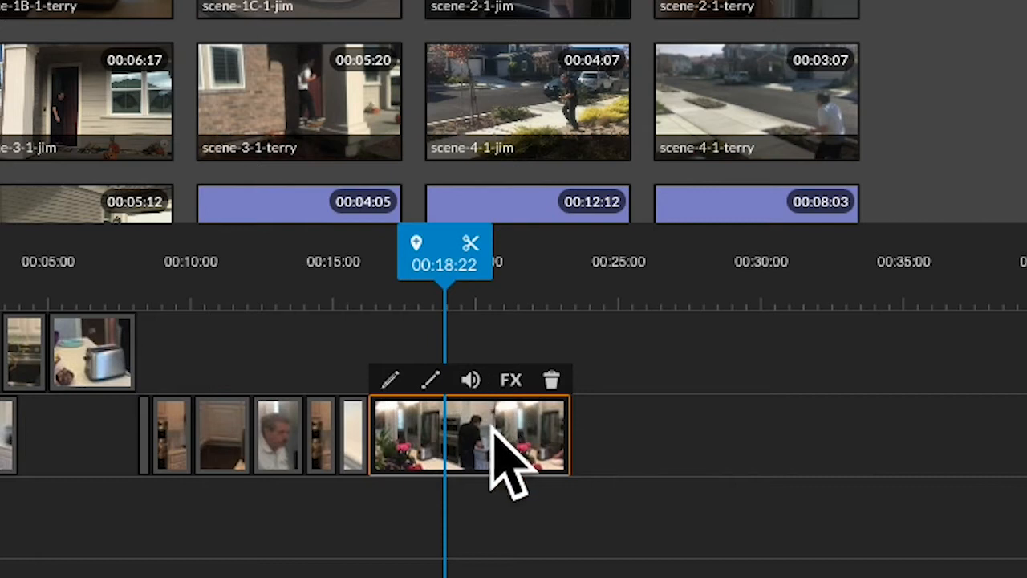
{"action": "left_click", "coordinate": [470, 243]}
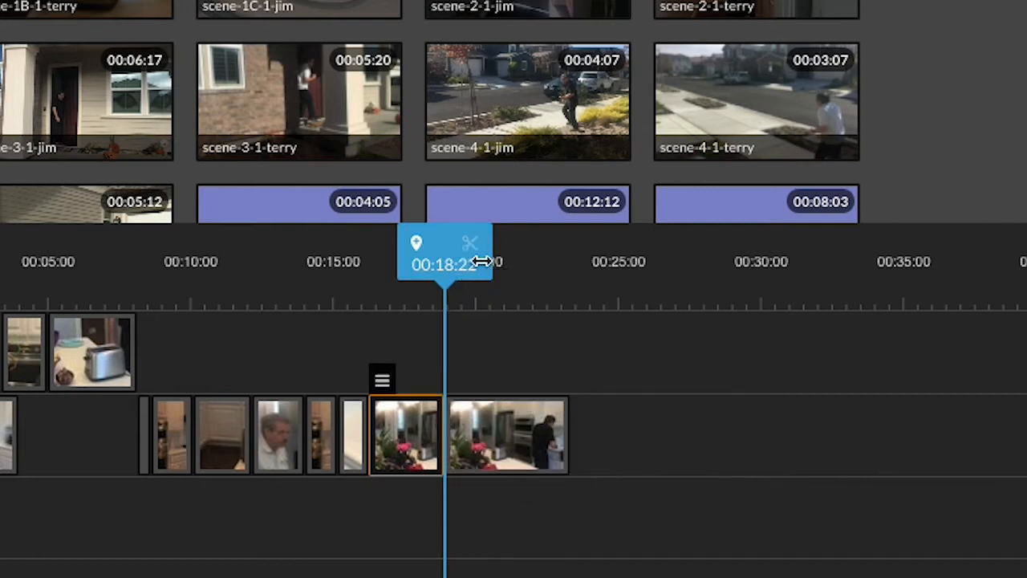
{"action": "left_click_drag", "start_coordinate": [492, 426], "coordinate": [892, 453]}
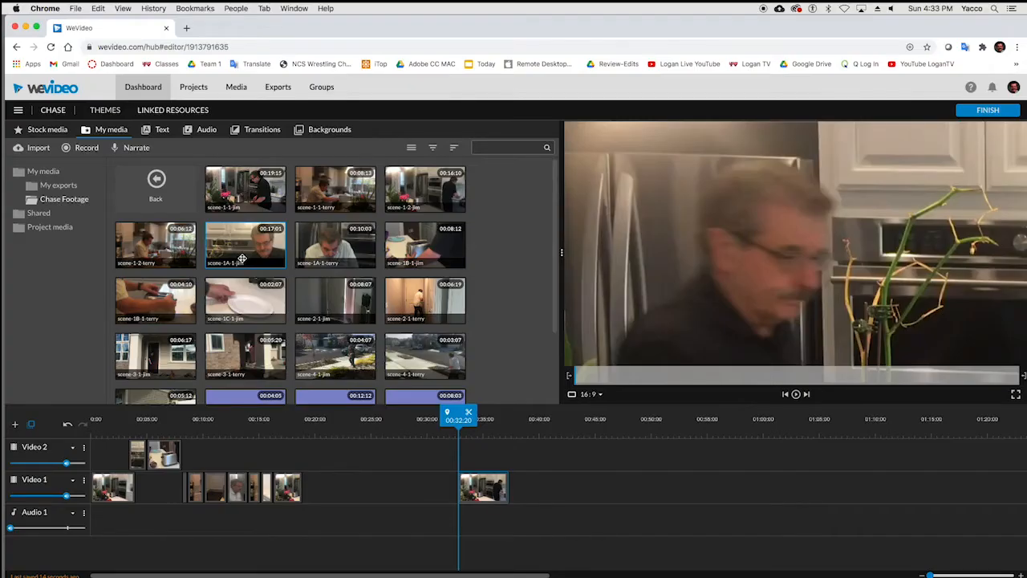
Place a trimmed scene-1A-1-jim close-up on Video 1 right after the first scene-1-2-jim part and play across the cut.
{"action": "left_click_drag", "start_coordinate": [243, 258], "coordinate": [310, 489]}
{"action": "left_click_drag", "start_coordinate": [303, 420], "coordinate": [294, 421]}
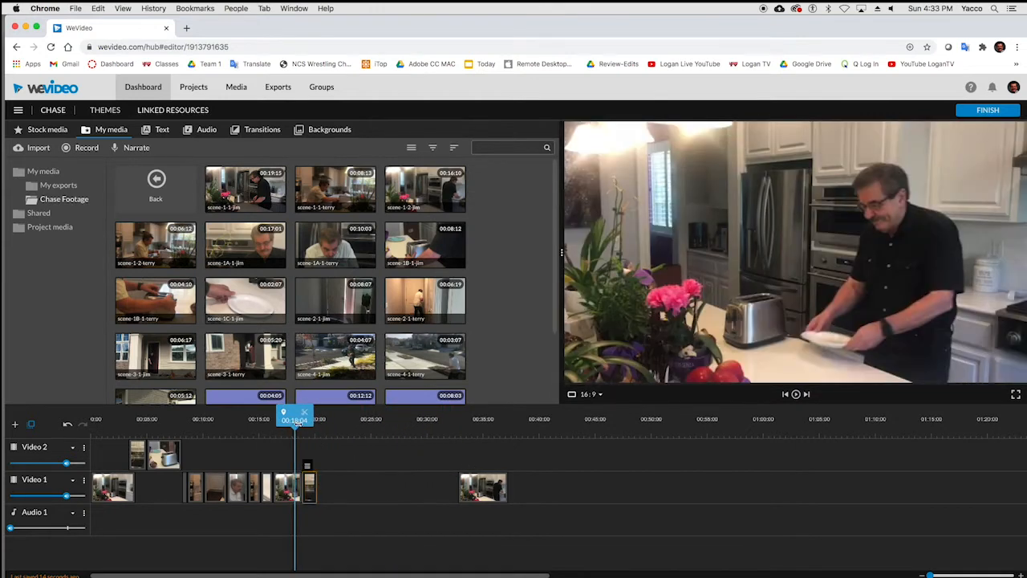
{"action": "key", "text": "space"}
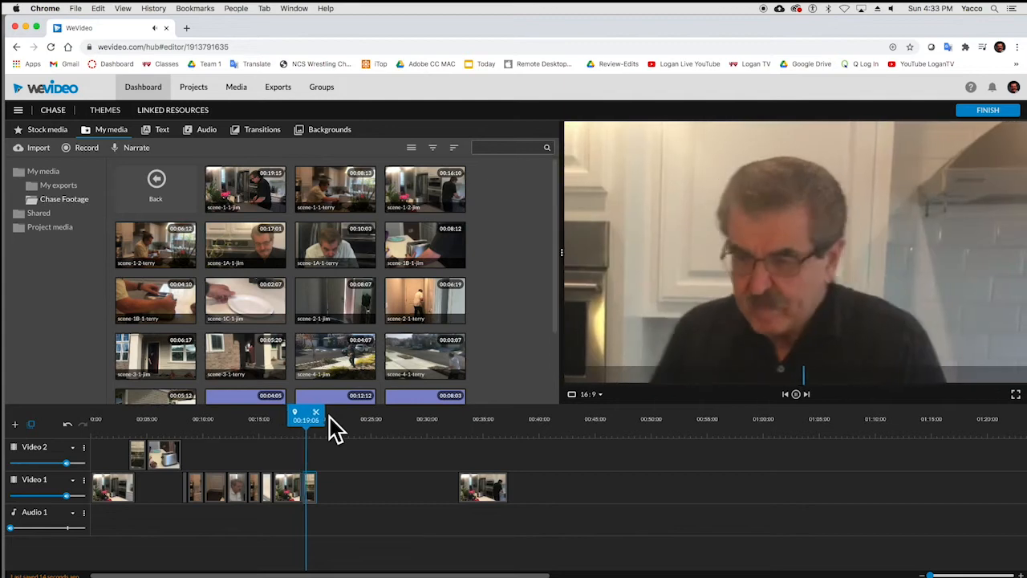
{"action": "key", "text": "space"}
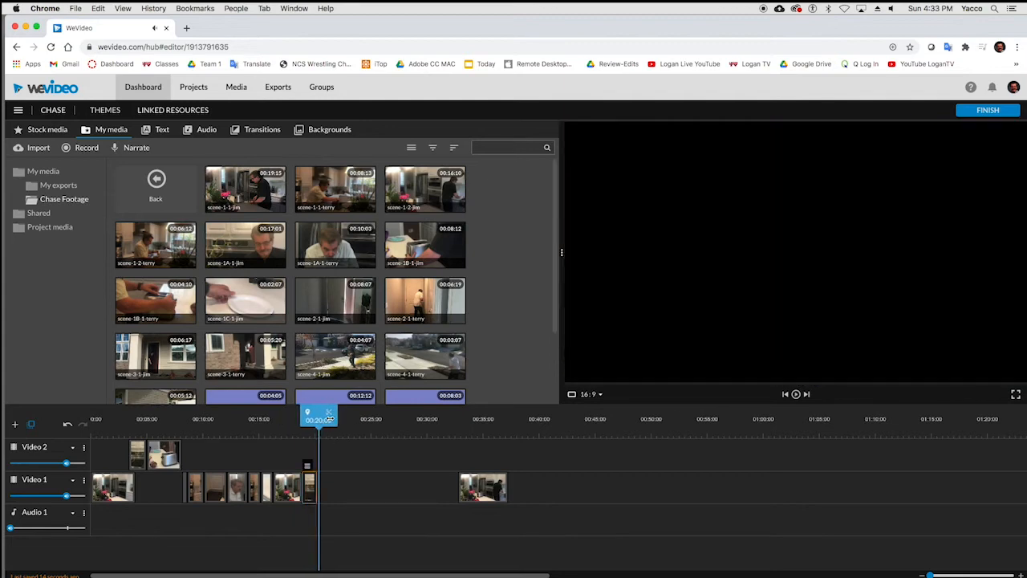
Trim the start of the second scene-1-2-jim part to about 00:33:04 and move it after the close-up at about 00:20:05.
{"action": "mouse_move", "coordinate": [469, 425]}
{"action": "left_mouse_down"}
{"action": "mouse_move", "coordinate": [458, 428]}
{"action": "mouse_move", "coordinate": [479, 429]}
{"action": "mouse_move", "coordinate": [464, 427]}
{"action": "left_mouse_up"}
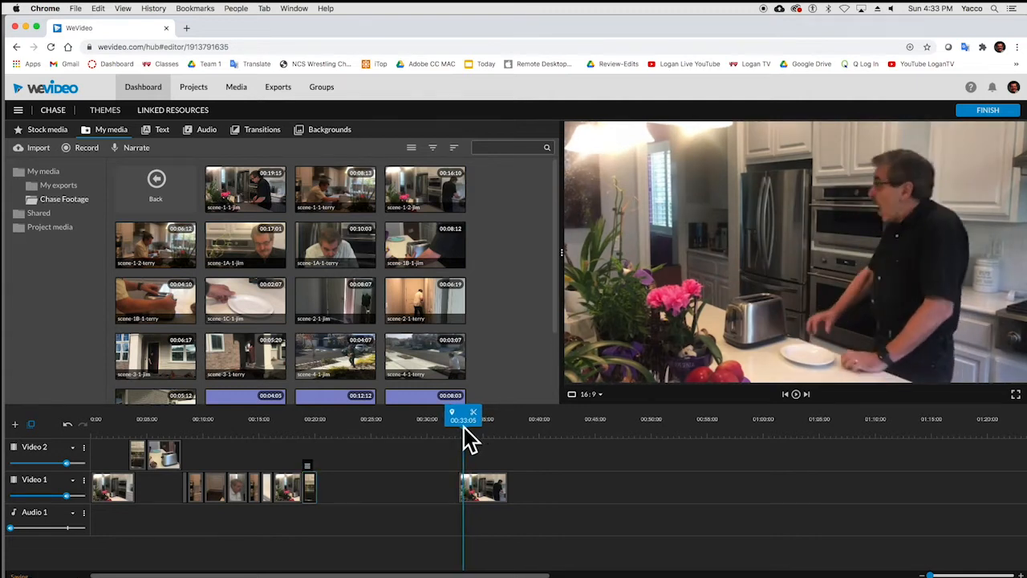
{"action": "left_click", "coordinate": [473, 484]}
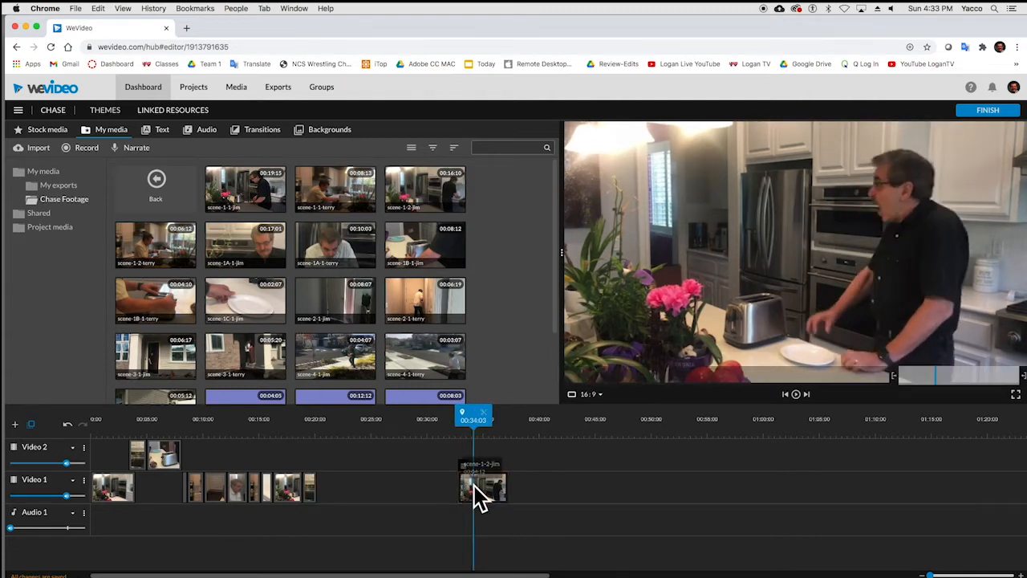
{"action": "left_click_drag", "start_coordinate": [463, 484], "coordinate": [466, 485]}
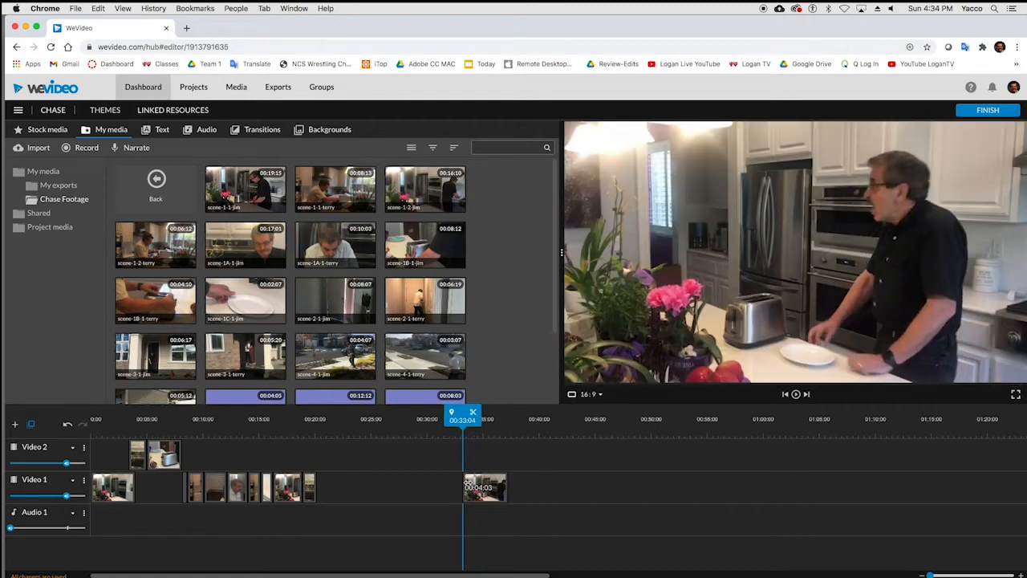
{"action": "left_click_drag", "start_coordinate": [486, 497], "coordinate": [354, 497]}
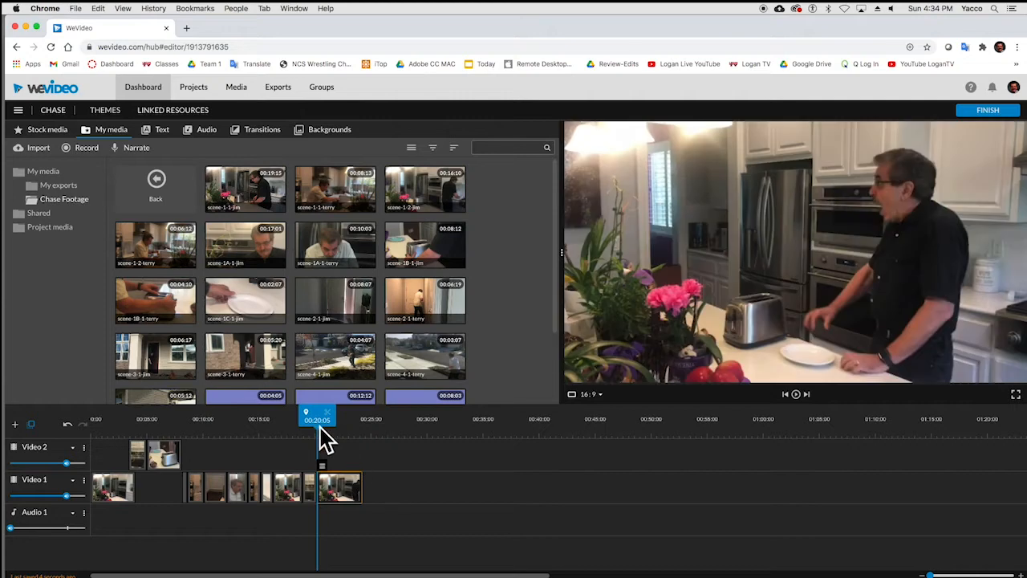
Play the sequence from 00:00:00 and trim the end of the last scene-1-2-jim part to about 00:23:05.
{"action": "left_click_drag", "start_coordinate": [317, 413], "coordinate": [84, 413]}
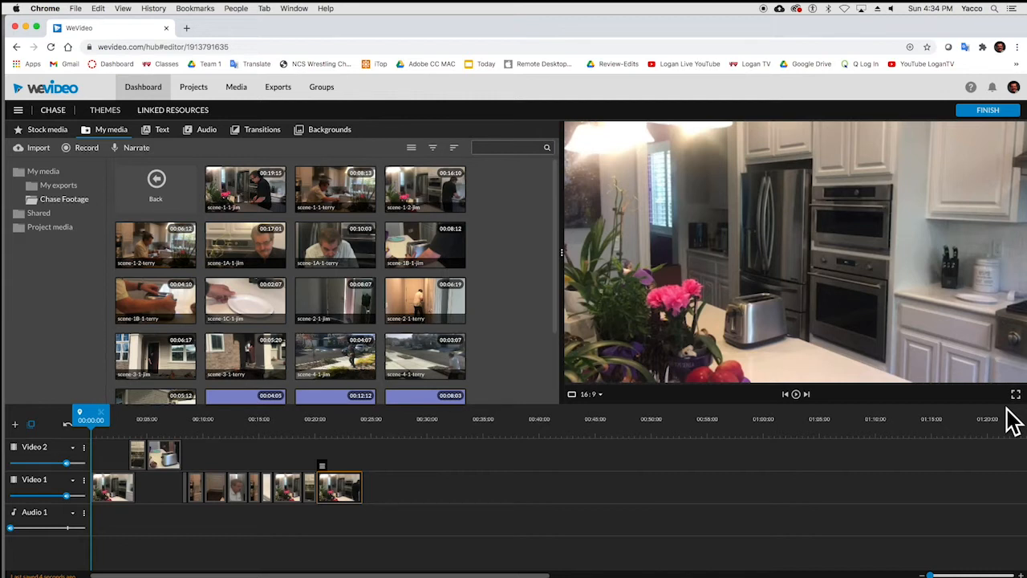
{"action": "key", "text": "space"}
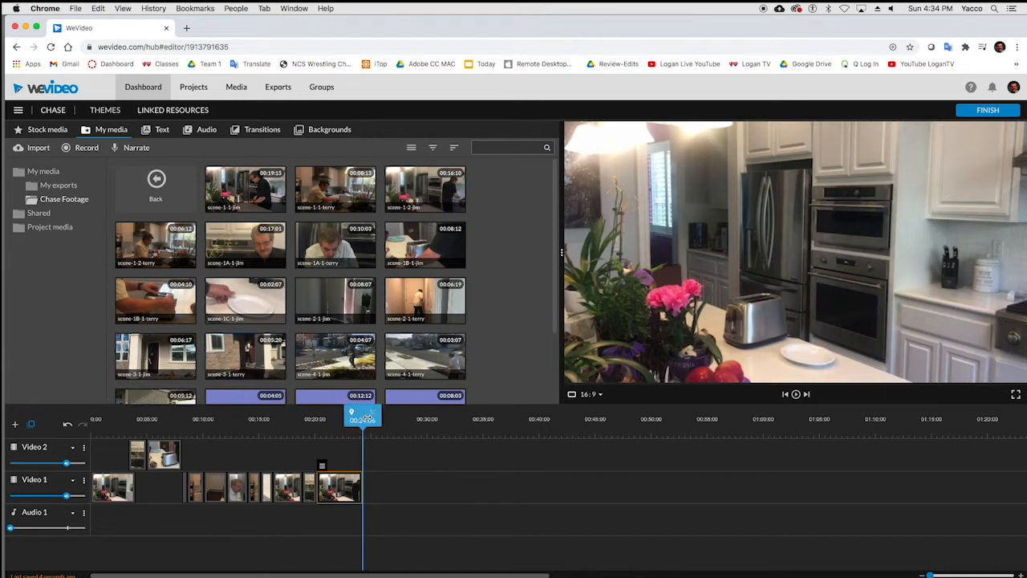
{"action": "mouse_move", "coordinate": [357, 416]}
{"action": "left_mouse_down"}
{"action": "mouse_move", "coordinate": [338, 417]}
{"action": "mouse_move", "coordinate": [352, 420]}
{"action": "left_mouse_up"}
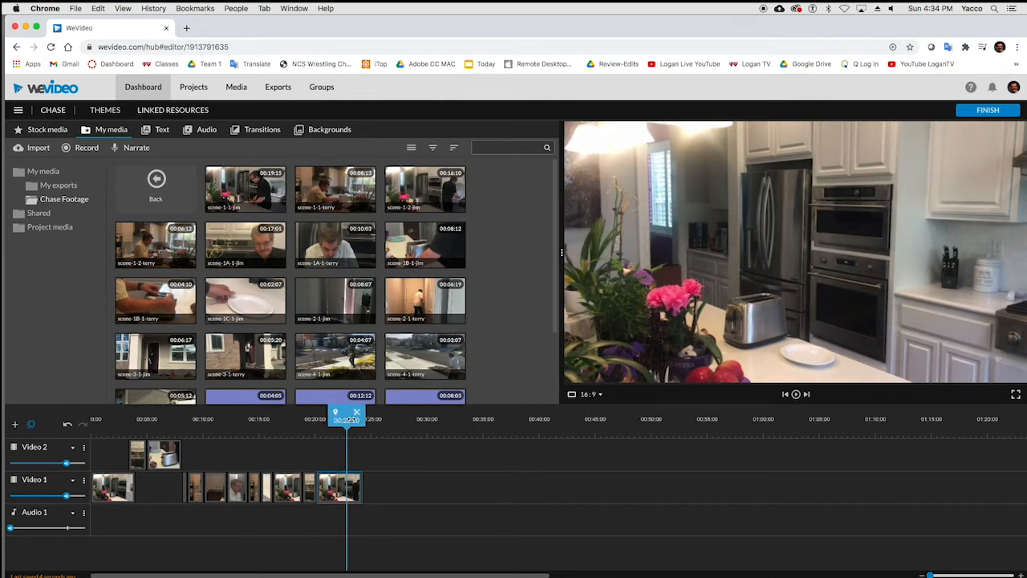
{"action": "mouse_move", "coordinate": [351, 419]}
{"action": "left_mouse_down"}
{"action": "mouse_move", "coordinate": [340, 418]}
{"action": "mouse_move", "coordinate": [356, 419]}
{"action": "left_mouse_up"}
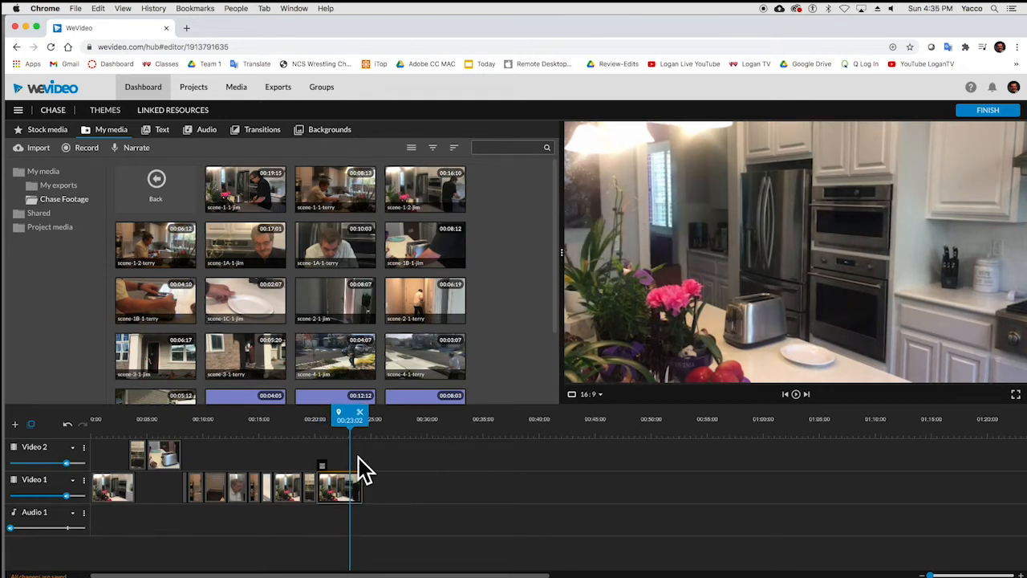
{"action": "mouse_move", "coordinate": [360, 479]}
{"action": "left_mouse_down"}
{"action": "mouse_move", "coordinate": [334, 475]}
{"action": "mouse_move", "coordinate": [350, 474]}
{"action": "left_mouse_up"}
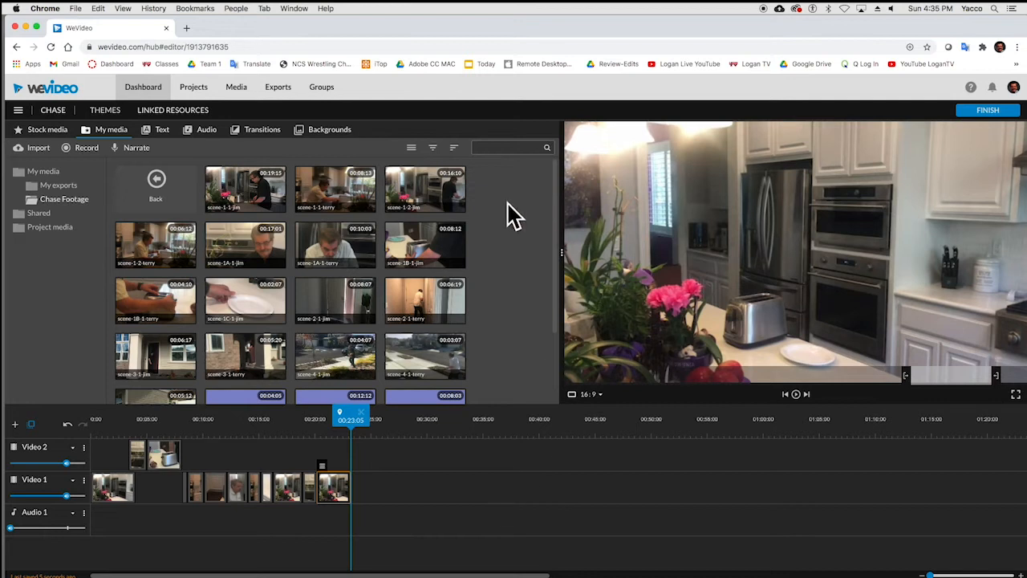
Add the scene-2-1-terry hallway clip with its start and end trimmed, and place it on Video 1 at 00:23:05.
{"action": "left_click", "coordinate": [420, 298]}
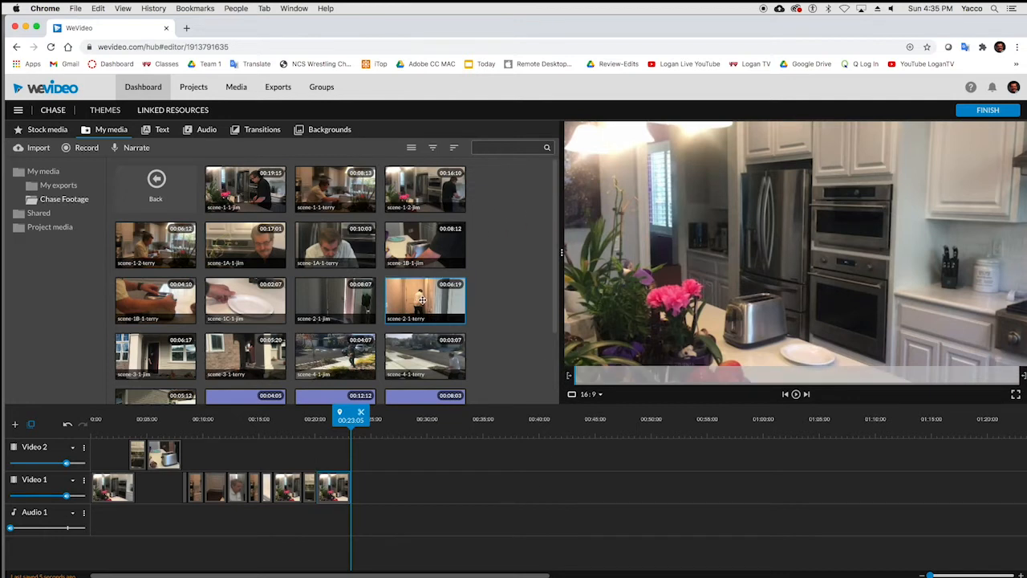
{"action": "left_click_drag", "start_coordinate": [423, 300], "coordinate": [410, 452]}
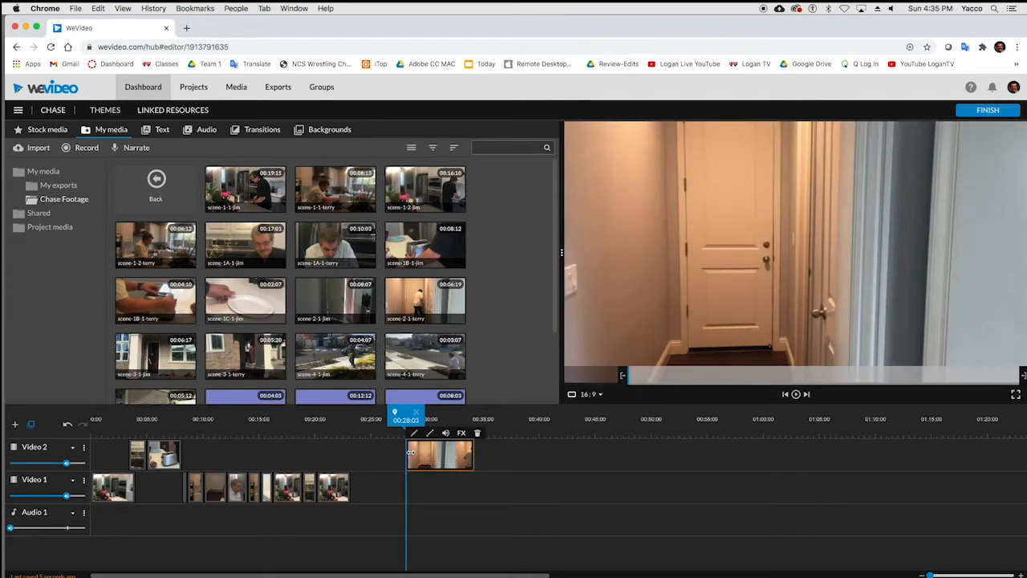
{"action": "mouse_move", "coordinate": [474, 452]}
{"action": "left_mouse_down"}
{"action": "mouse_move", "coordinate": [448, 451]}
{"action": "mouse_move", "coordinate": [470, 444]}
{"action": "left_mouse_up"}
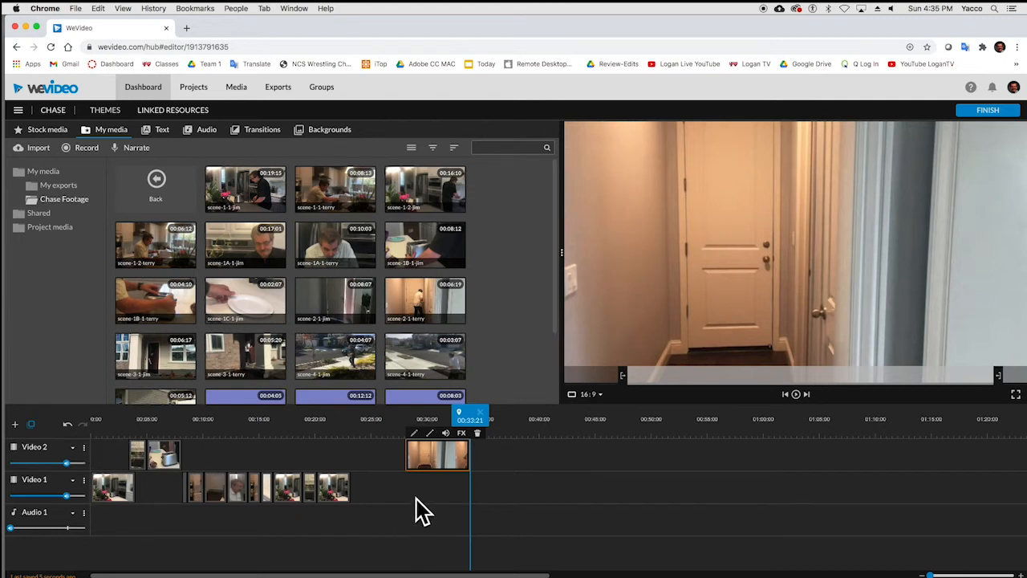
{"action": "left_click_drag", "start_coordinate": [433, 464], "coordinate": [382, 496]}
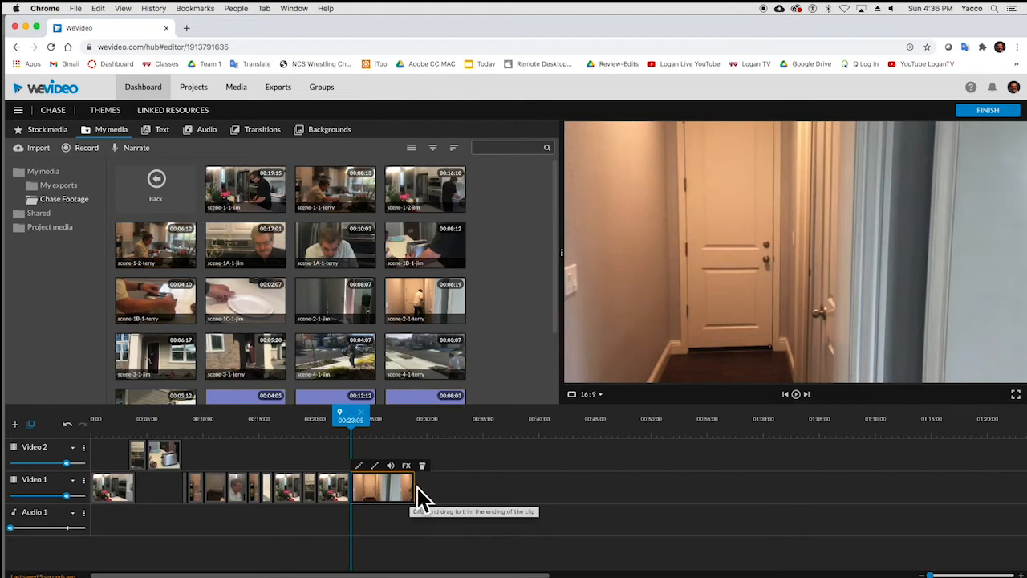
Place the scene-3-1-terry front door clip on Video 1 with its start trimmed to about 00:33:09, where he is in the doorway.
{"action": "left_click", "coordinate": [260, 362]}
{"action": "left_click_drag", "start_coordinate": [246, 362], "coordinate": [466, 482]}
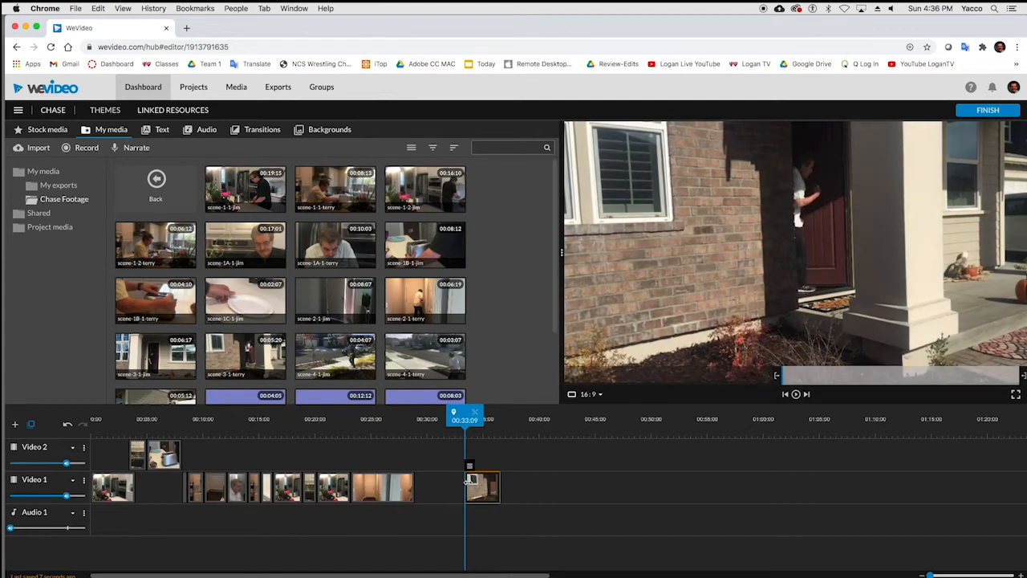
{"action": "left_click_drag", "start_coordinate": [470, 420], "coordinate": [477, 425]}
{"action": "mouse_move", "coordinate": [498, 487]}
{"action": "left_mouse_down"}
{"action": "mouse_move", "coordinate": [485, 485]}
{"action": "mouse_move", "coordinate": [512, 481]}
{"action": "left_mouse_up"}
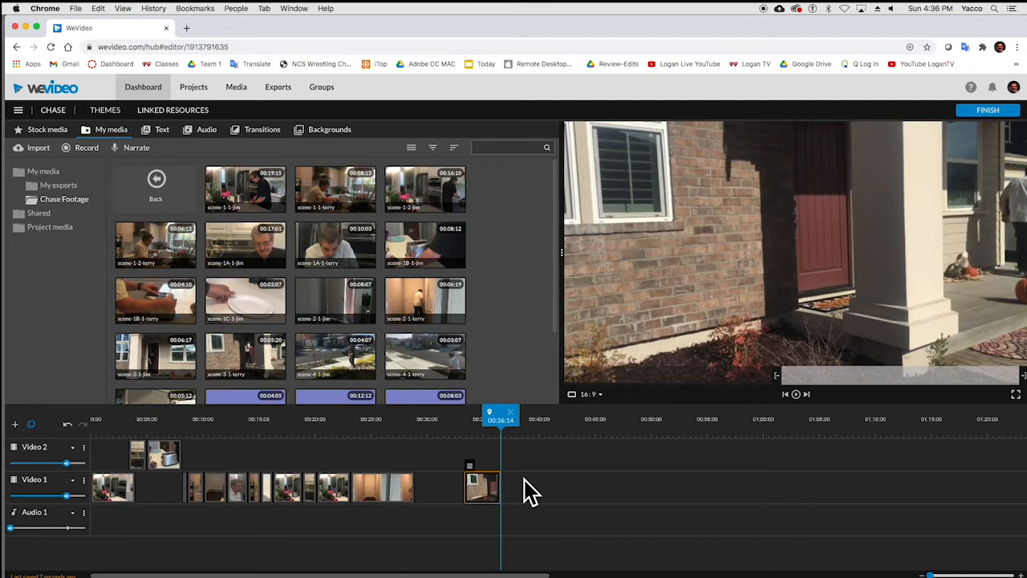
Trim the end of the scene-2-1-terry hallway clip on Video 1 to about 00:27:02.
{"action": "left_click", "coordinate": [401, 437]}
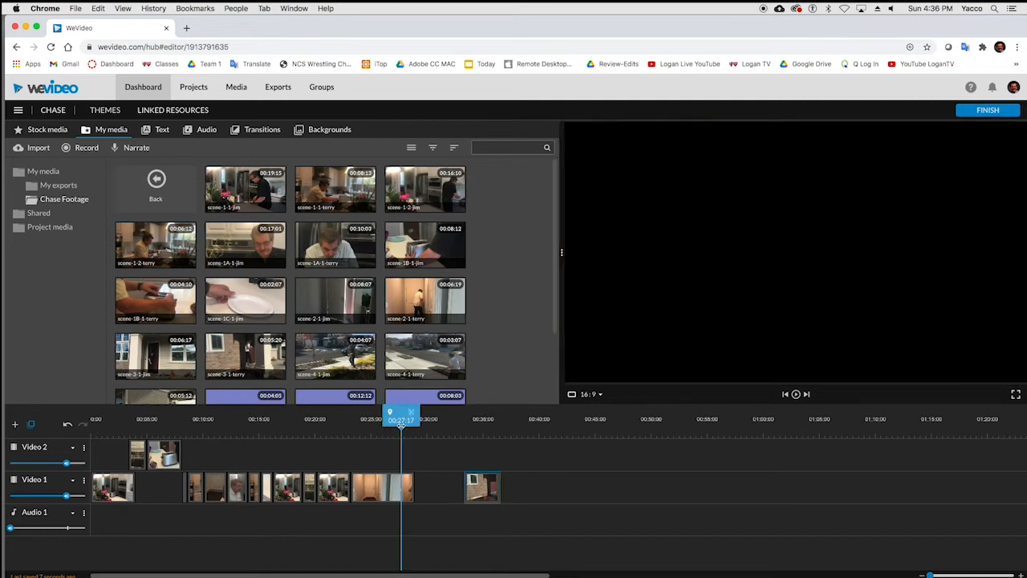
{"action": "left_click", "coordinate": [404, 497]}
{"action": "mouse_move", "coordinate": [409, 486]}
{"action": "left_mouse_down"}
{"action": "mouse_move", "coordinate": [373, 487]}
{"action": "mouse_move", "coordinate": [391, 486]}
{"action": "left_mouse_up"}
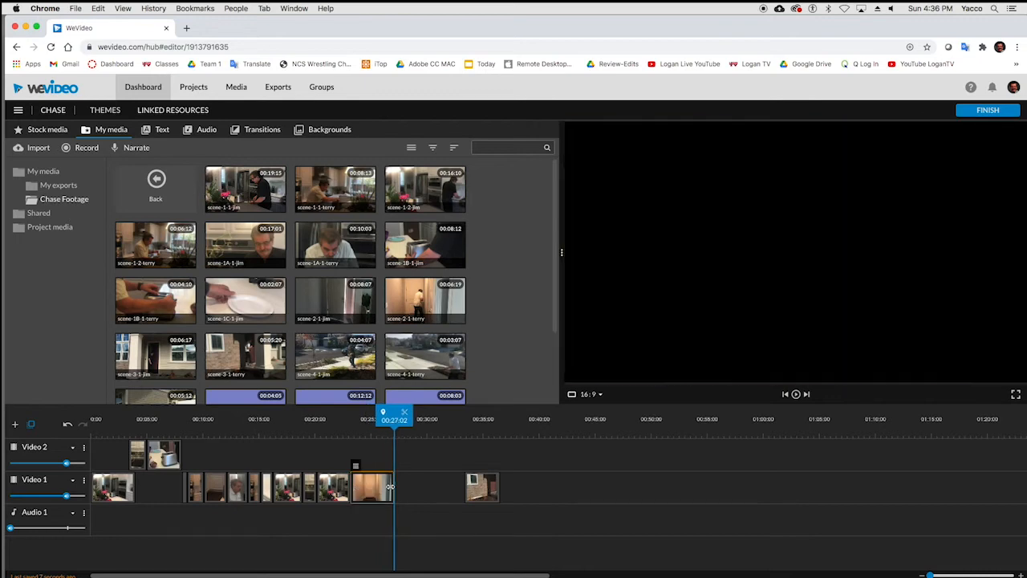
Close the gap by moving the scene-3-1-terry front door clip to 00:27:02 on Video 1, and play from about 00:23:16 through the cut.
{"action": "left_click_drag", "start_coordinate": [472, 492], "coordinate": [412, 495]}
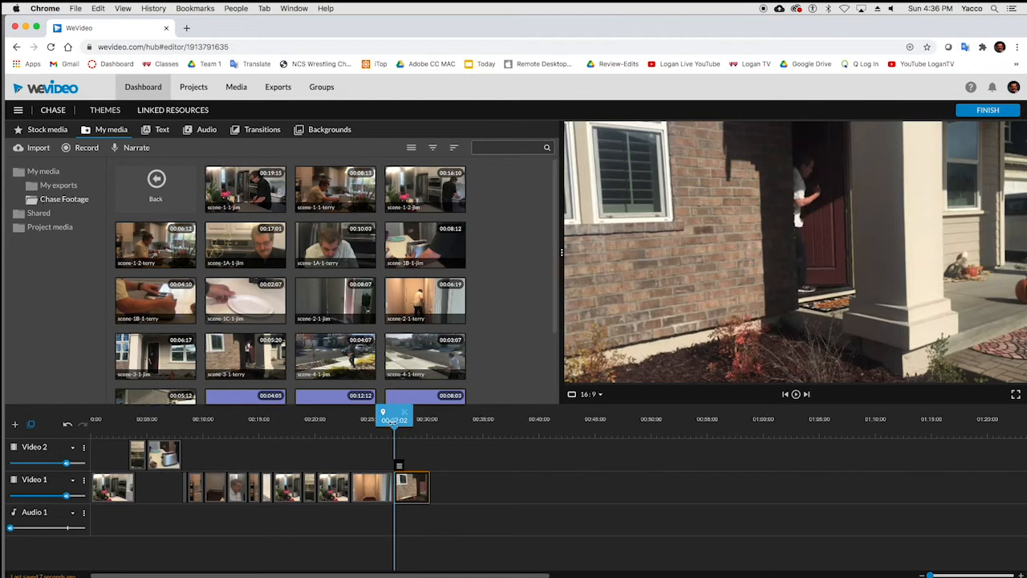
{"action": "left_click_drag", "start_coordinate": [394, 416], "coordinate": [355, 416]}
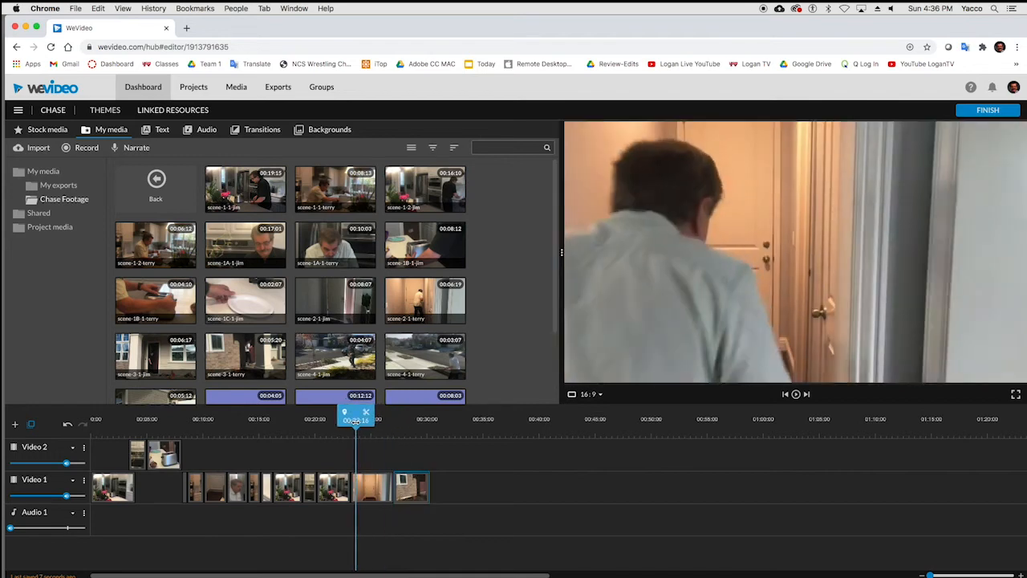
{"action": "left_click", "coordinate": [696, 255]}
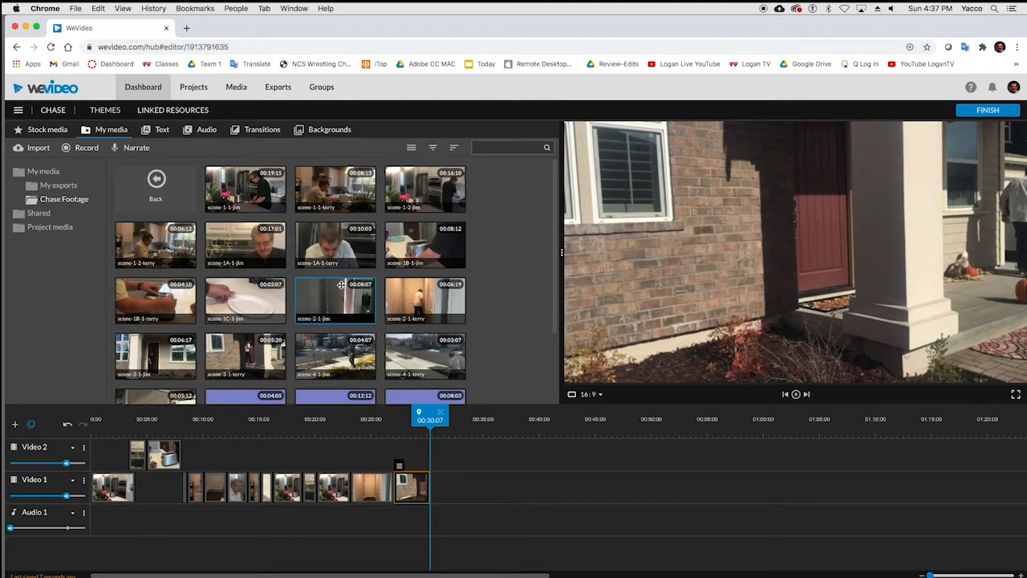
Add the scene-2-1-jim hallway clip to Video 1 at 00:30:07, trimmed to end at about 00:33:08.
{"action": "left_click", "coordinate": [345, 319]}
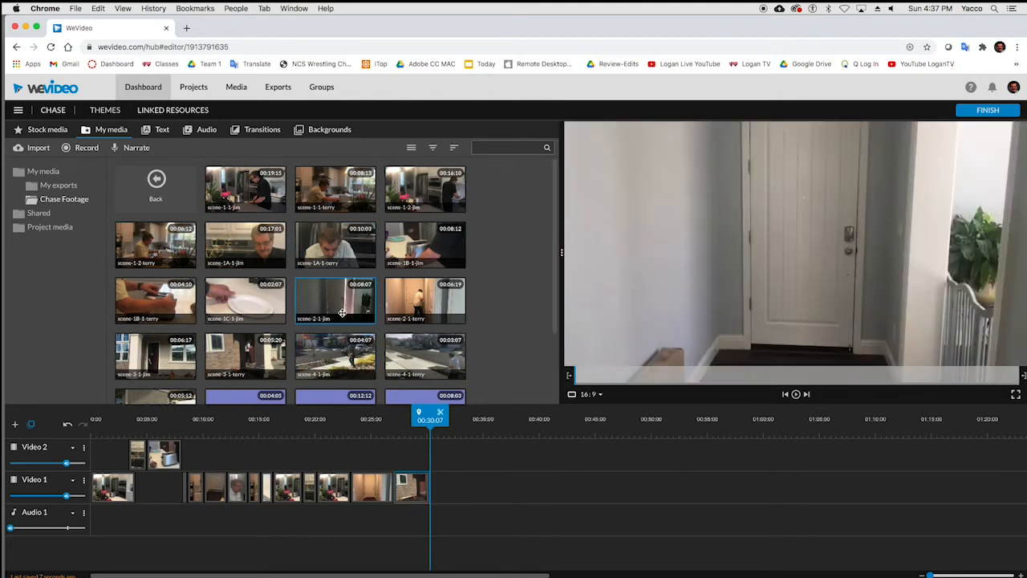
{"action": "left_click_drag", "start_coordinate": [337, 307], "coordinate": [437, 483]}
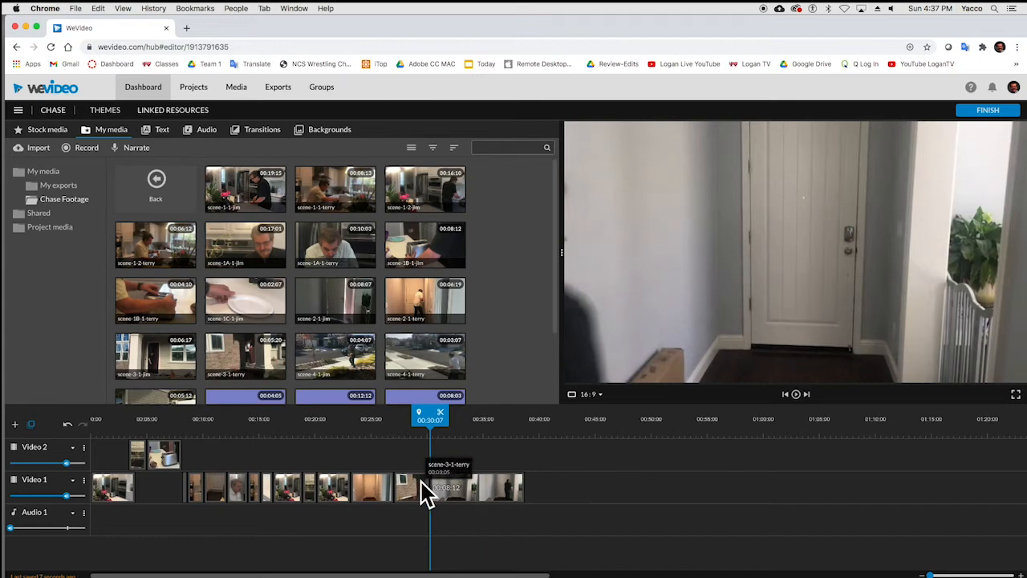
{"action": "left_click_drag", "start_coordinate": [467, 490], "coordinate": [441, 483]}
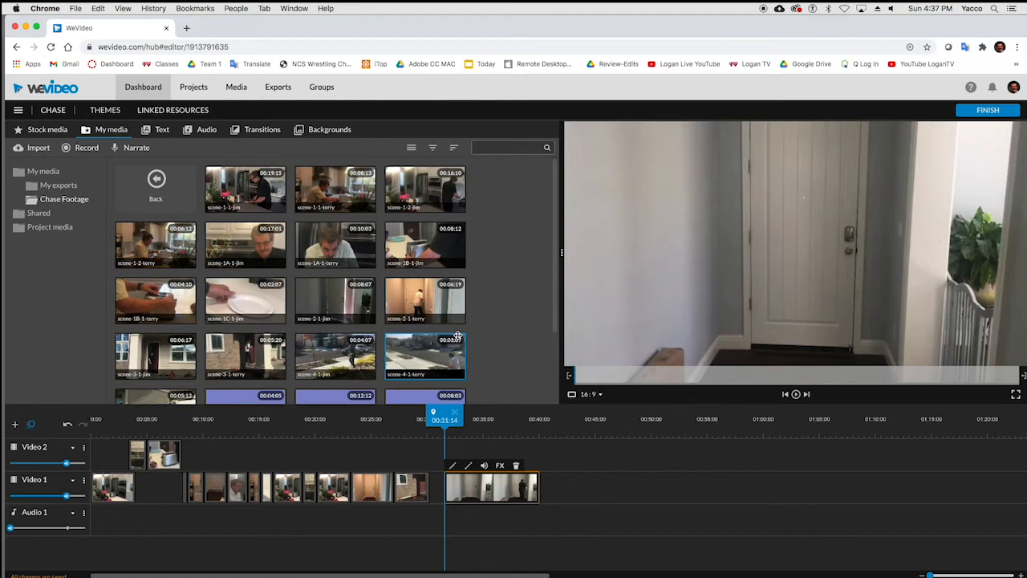
{"action": "key", "text": "space"}
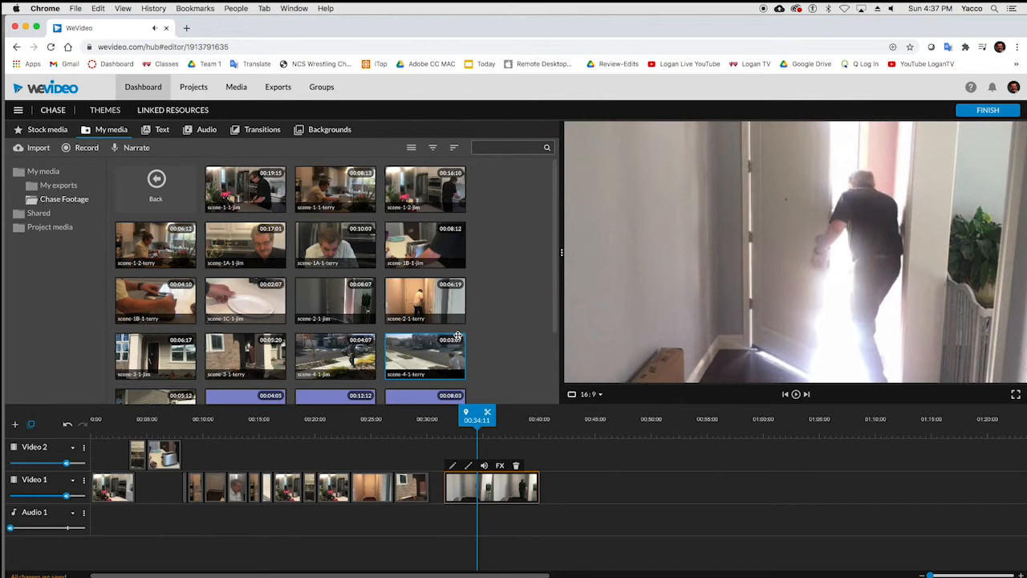
{"action": "left_click_drag", "start_coordinate": [537, 486], "coordinate": [451, 499]}
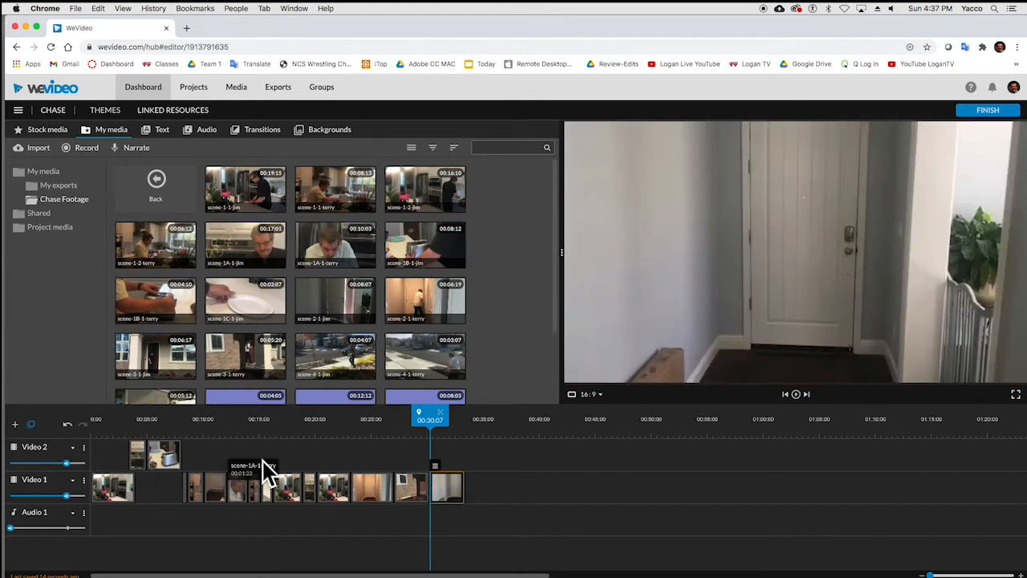
Add the scene-3-1-jim front door clip to Video 1 at 00:33:08, with its start and end trimmed to finish at about 00:36:07.
{"action": "left_click_drag", "start_coordinate": [169, 370], "coordinate": [515, 486]}
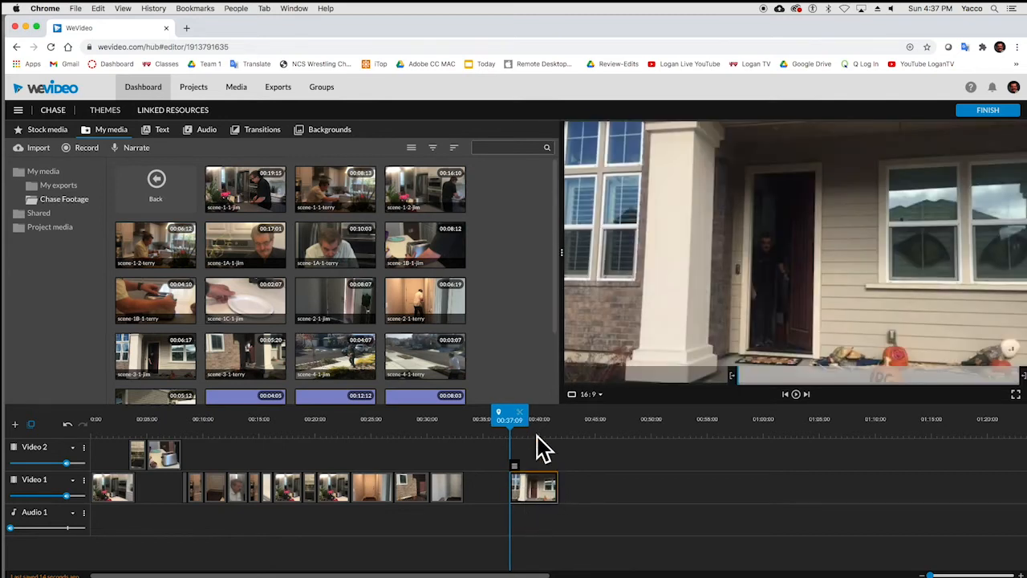
{"action": "left_click_drag", "start_coordinate": [517, 420], "coordinate": [545, 416]}
{"action": "left_click_drag", "start_coordinate": [553, 484], "coordinate": [490, 491]}
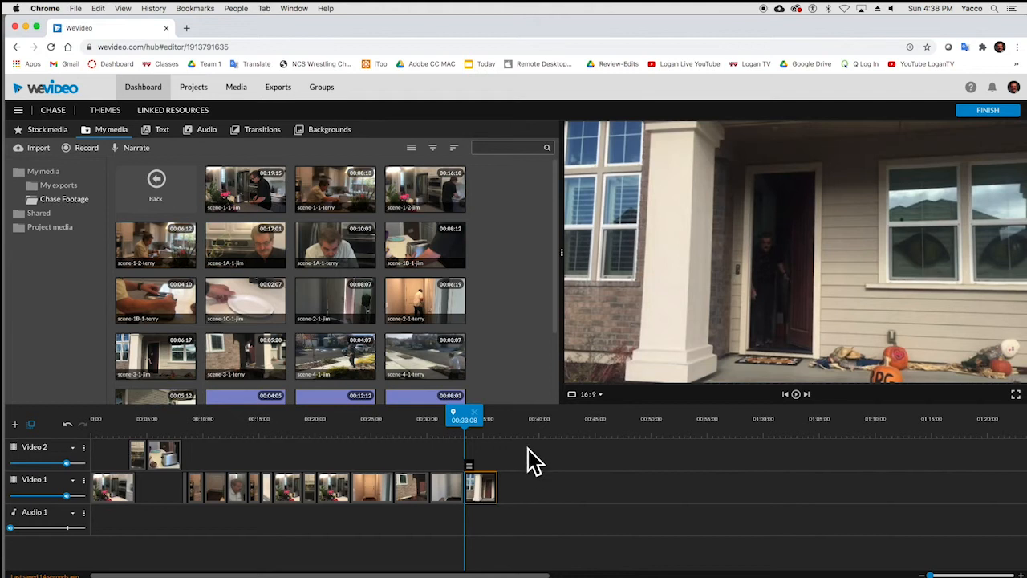
Add trimmed scene-4-1-terry and scene-5-1-terry clips to Video 1, the first from 00:36:07 to 00:38:20 and the second from there to 00:41:13.
{"action": "left_click", "coordinate": [425, 362]}
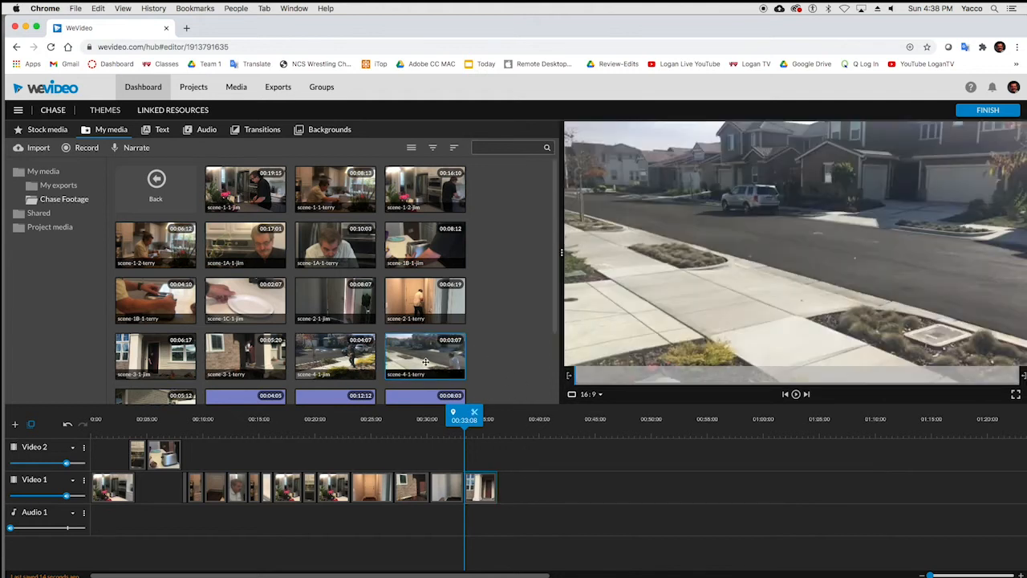
{"action": "left_click_drag", "start_coordinate": [423, 359], "coordinate": [521, 469]}
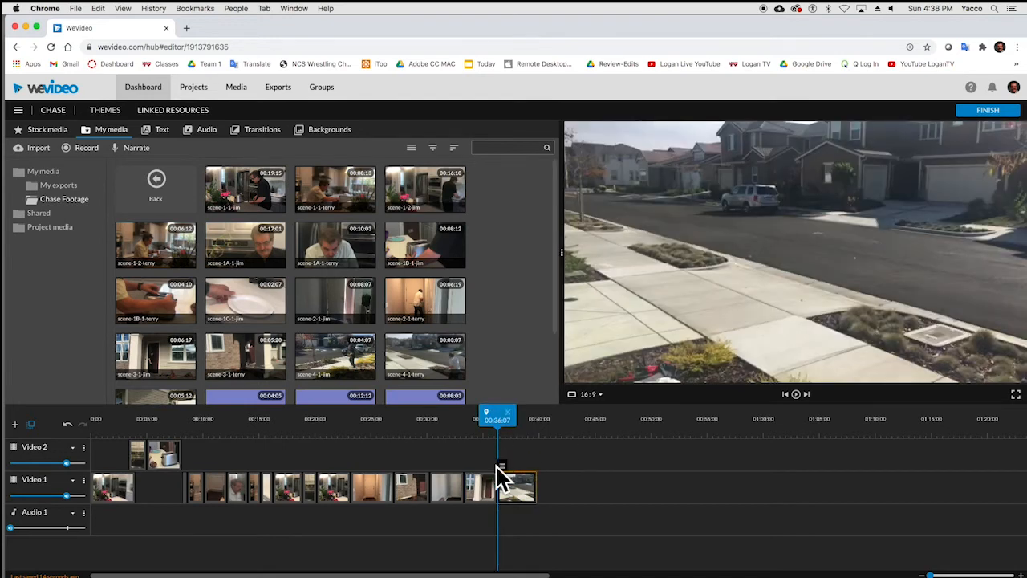
{"action": "left_click_drag", "start_coordinate": [499, 481], "coordinate": [523, 480]}
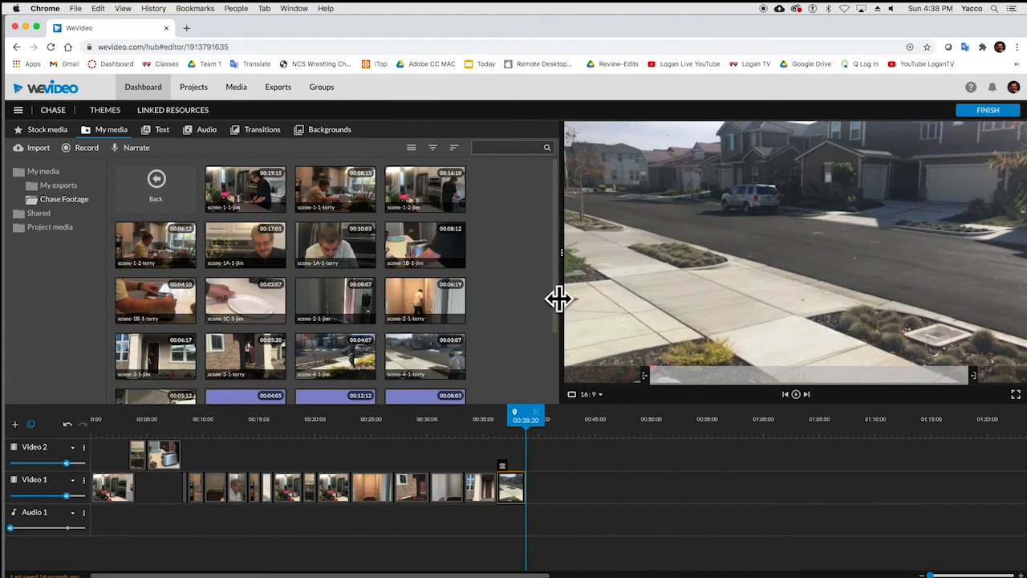
{"action": "scroll", "coordinate": [555, 308], "scroll_direction": "down", "scroll_amount": 3}
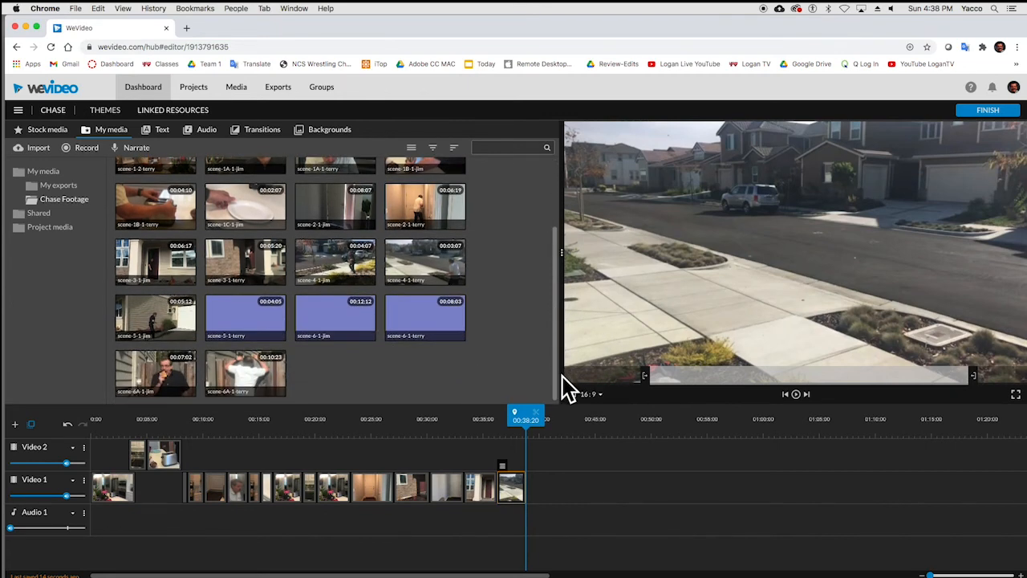
{"action": "left_click_drag", "start_coordinate": [257, 328], "coordinate": [555, 482]}
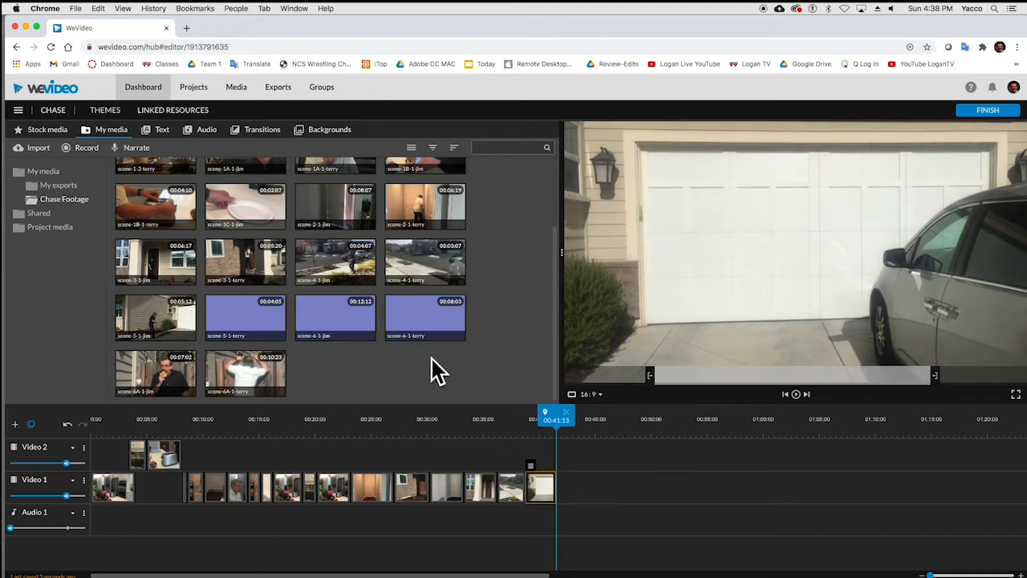
Add trimmed scene-4-1-jim and scene-5-1-jim clips to Video 1, the first from 00:41:13 to 00:44:17 and the second from there to 00:47:12.
{"action": "left_click", "coordinate": [321, 275]}
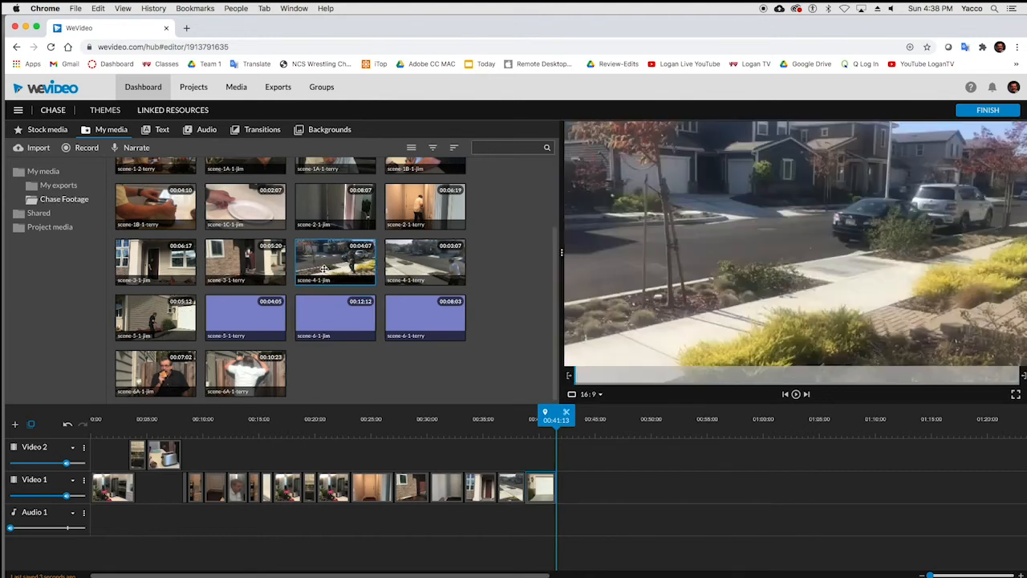
{"action": "left_click_drag", "start_coordinate": [321, 269], "coordinate": [591, 481]}
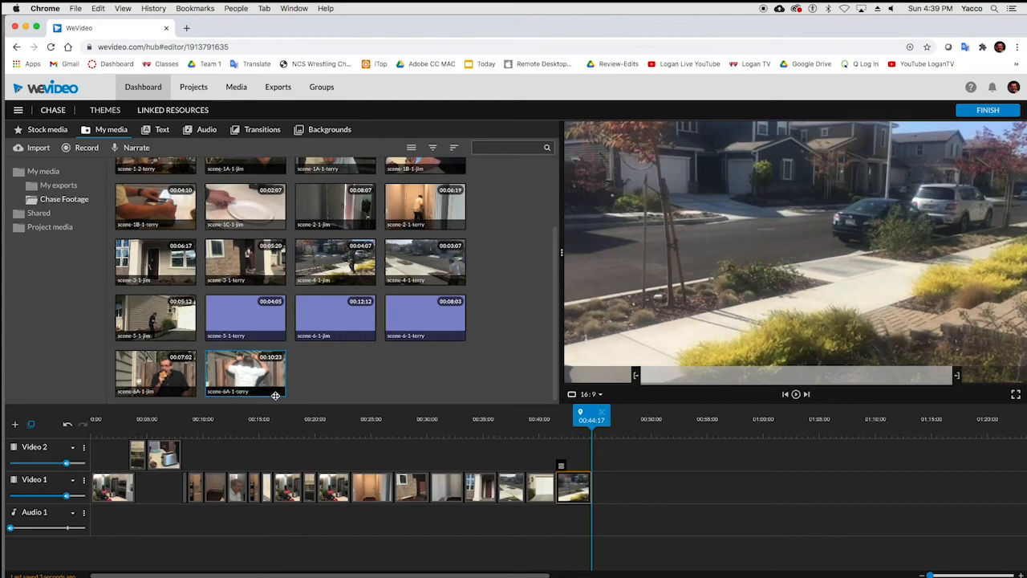
{"action": "left_click_drag", "start_coordinate": [247, 388], "coordinate": [622, 485]}
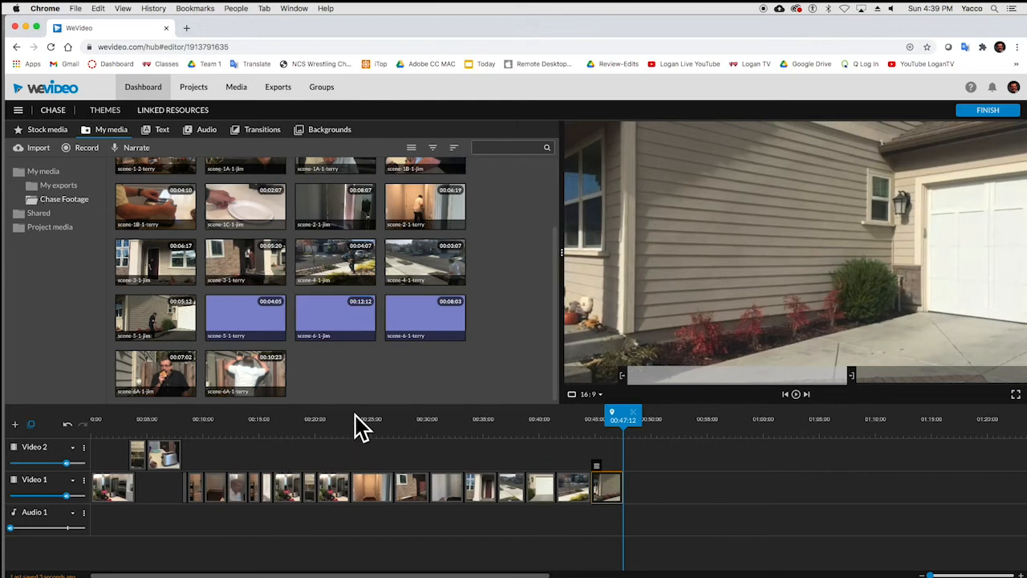
Add the scene-6-1-terry fence clip to Video 1 at 00:47:12 and trim its end to about 00:50:11.
{"action": "left_click", "coordinate": [413, 333]}
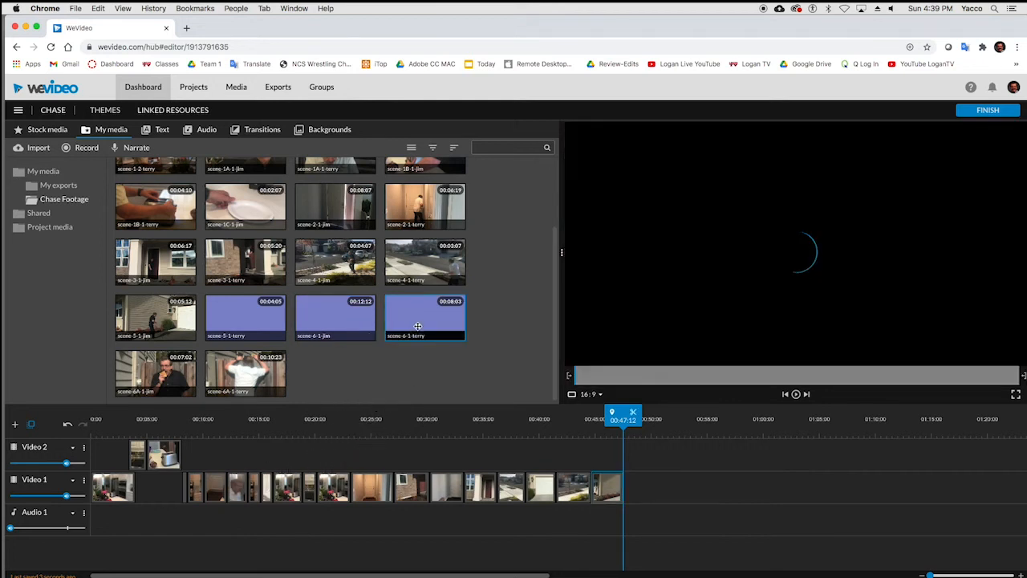
{"action": "left_click_drag", "start_coordinate": [433, 327], "coordinate": [658, 504]}
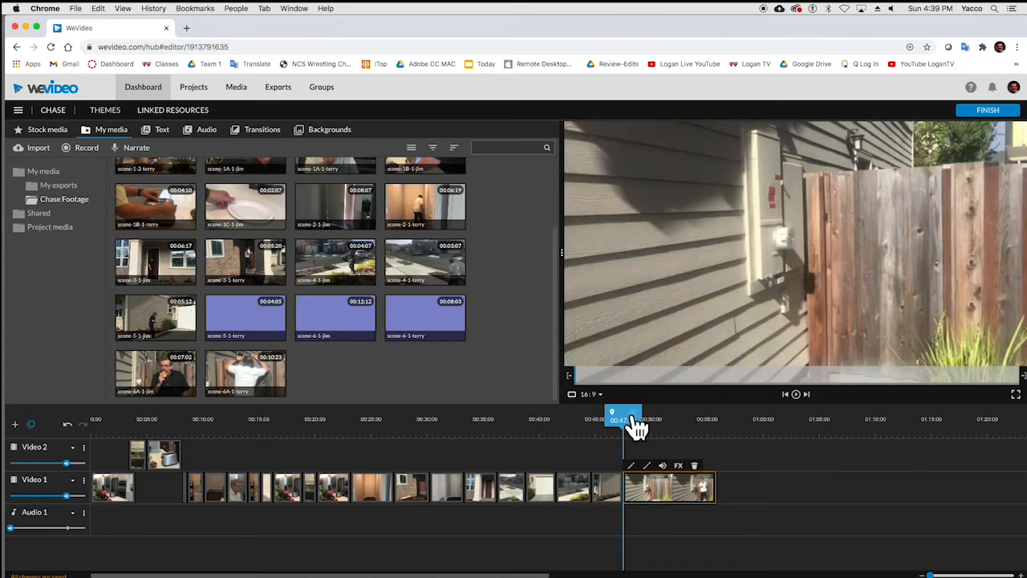
{"action": "left_click_drag", "start_coordinate": [715, 497], "coordinate": [655, 498]}
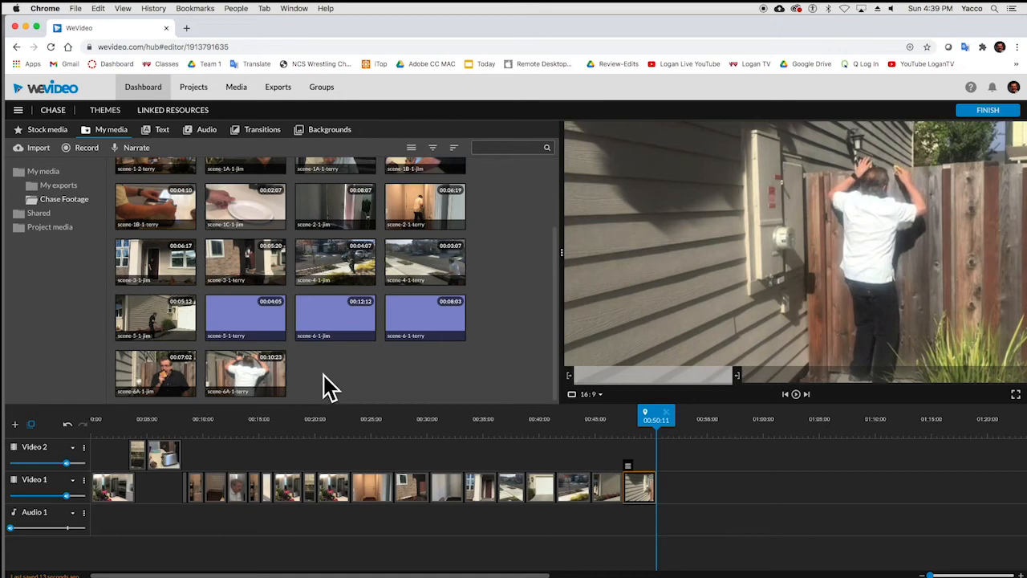
Add the scene-6-1-jim clip to Video 1 at 00:50:11, with its start and end trimmed to finish at about 00:52:16.
{"action": "left_click", "coordinate": [320, 317]}
{"action": "left_click_drag", "start_coordinate": [320, 317], "coordinate": [674, 485]}
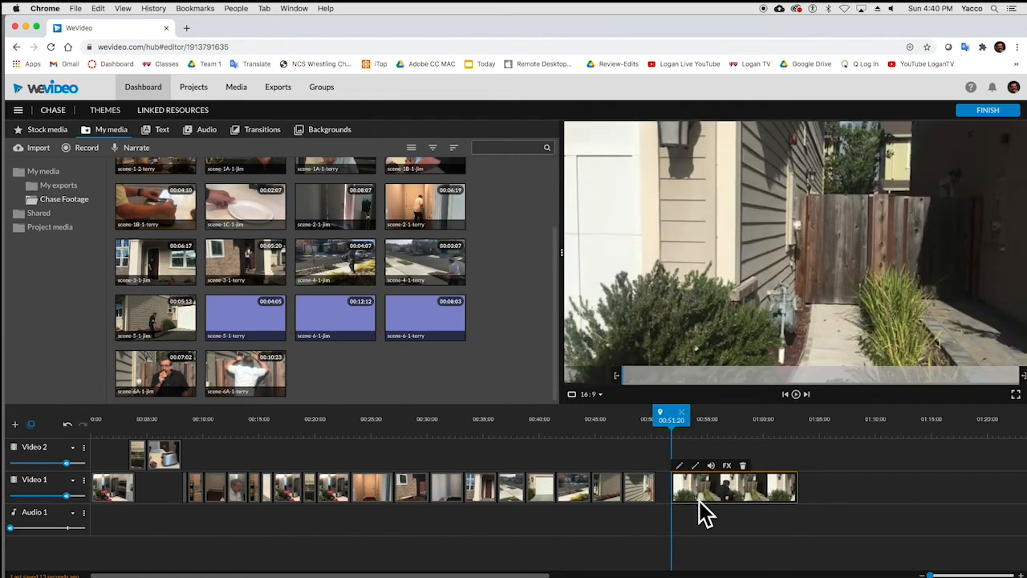
{"action": "left_click_drag", "start_coordinate": [770, 497], "coordinate": [678, 488]}
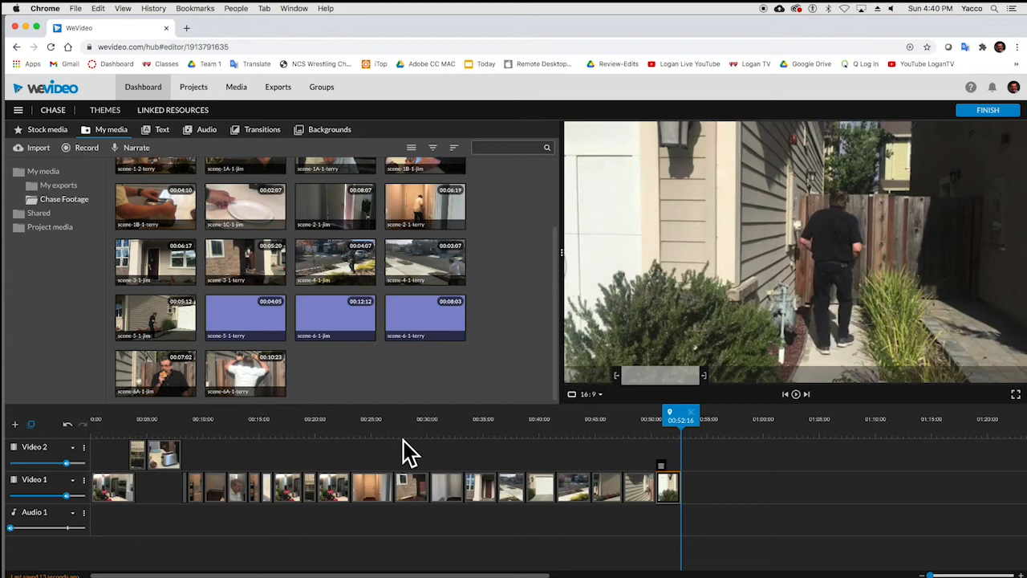
Add the scene-6A-1-terry close-up to Video 1 at 00:52:16, with its start trimmed and its end trimmed to 00:57:00.
{"action": "left_click", "coordinate": [245, 378]}
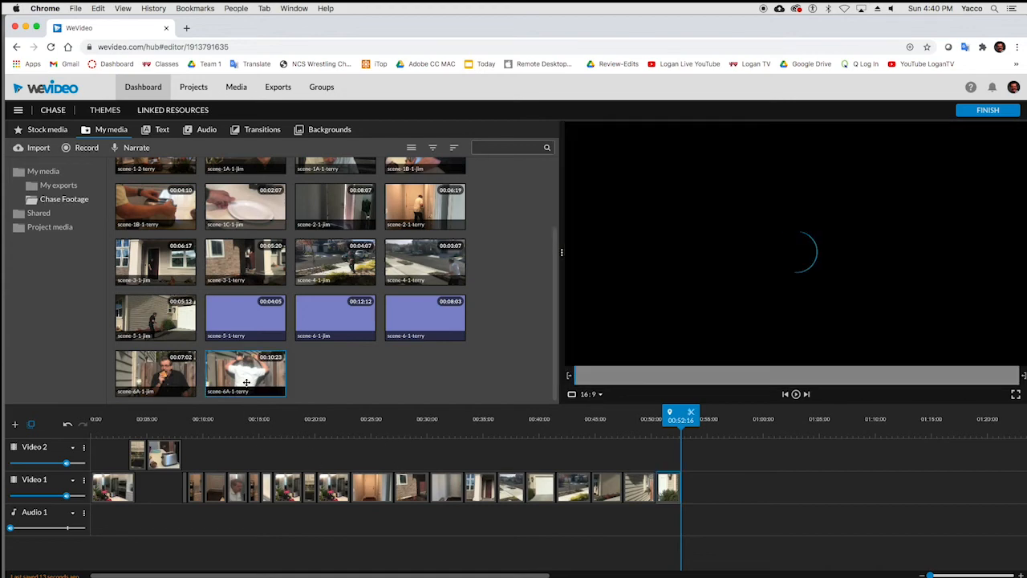
{"action": "left_click_drag", "start_coordinate": [239, 376], "coordinate": [713, 510]}
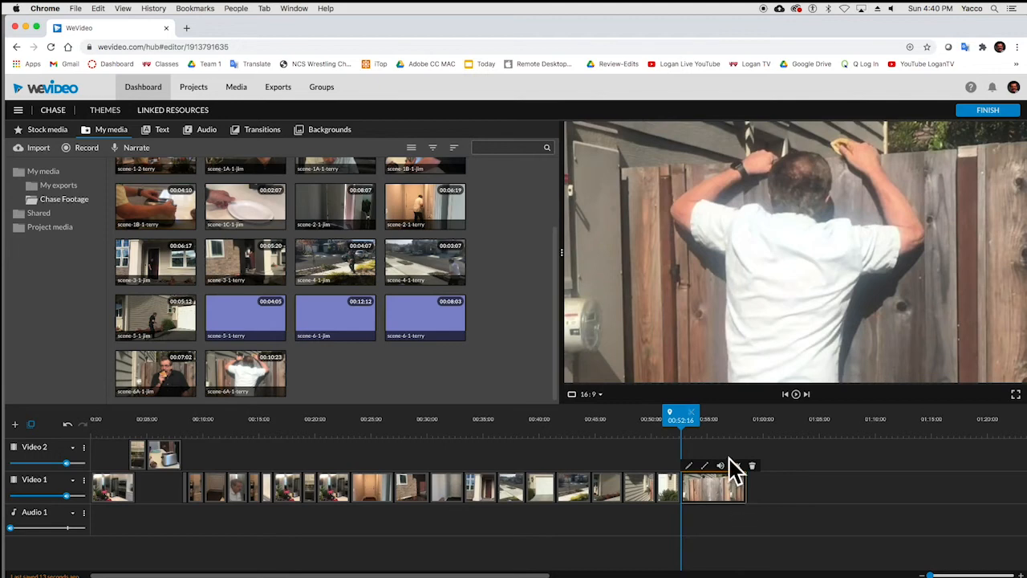
{"action": "left_click_drag", "start_coordinate": [681, 418], "coordinate": [725, 426]}
{"action": "mouse_move", "coordinate": [726, 475]}
{"action": "left_click_drag", "start_coordinate": [745, 486], "coordinate": [728, 487]}
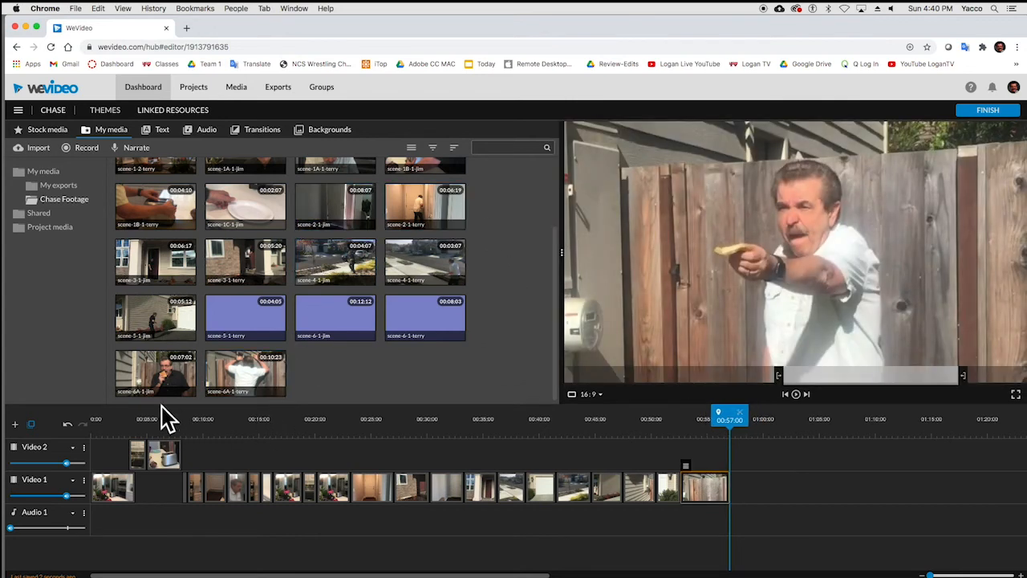
Add the scene-6A-1-jim close-up to Video 1 at 00:57:00 and trim its end to about 01:00:15, while he bites the toast.
{"action": "left_click", "coordinate": [160, 372]}
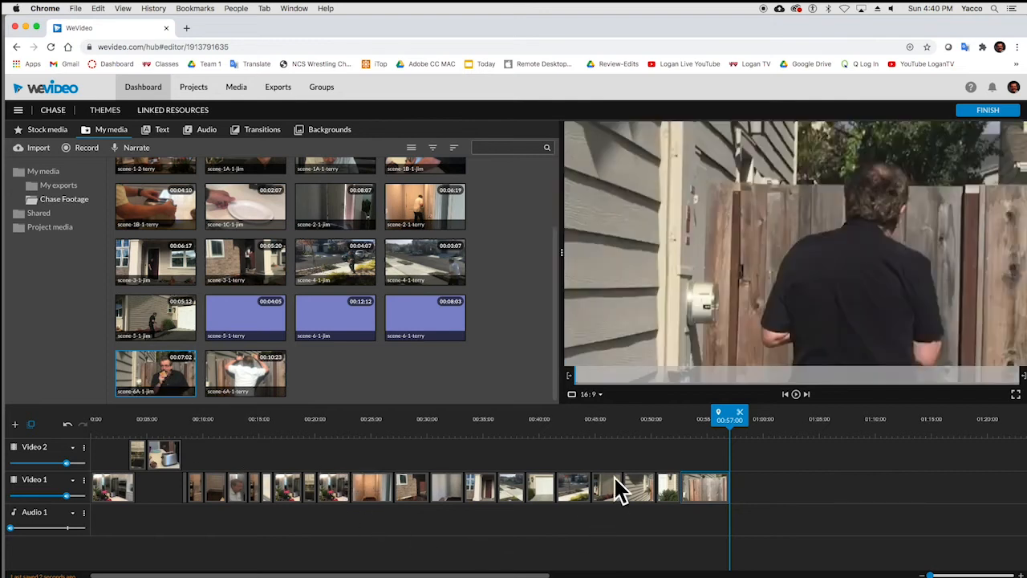
{"action": "left_click_drag", "start_coordinate": [147, 374], "coordinate": [740, 490]}
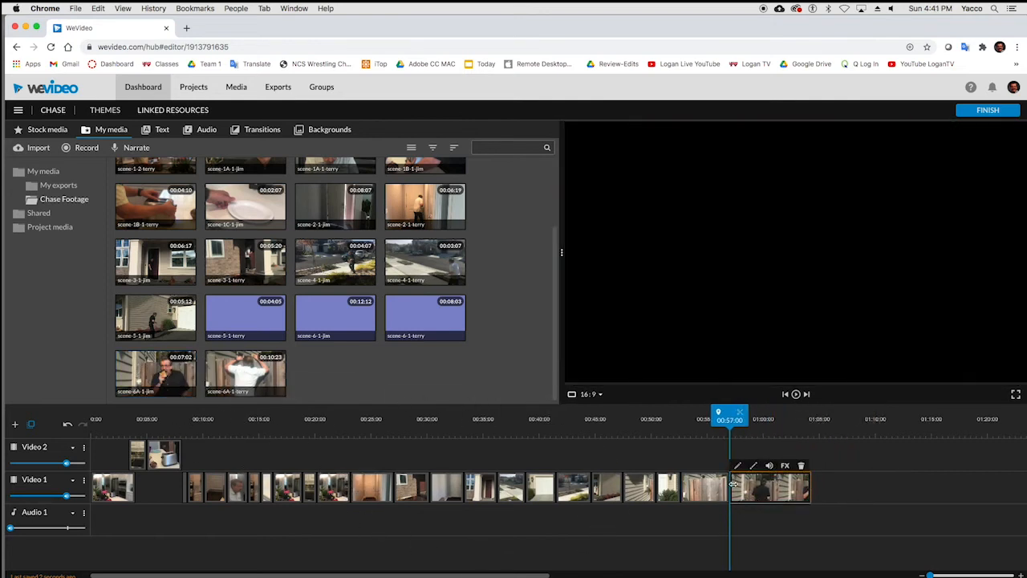
{"action": "key", "text": "space"}
{"action": "left_click_drag", "start_coordinate": [745, 482], "coordinate": [736, 480]}
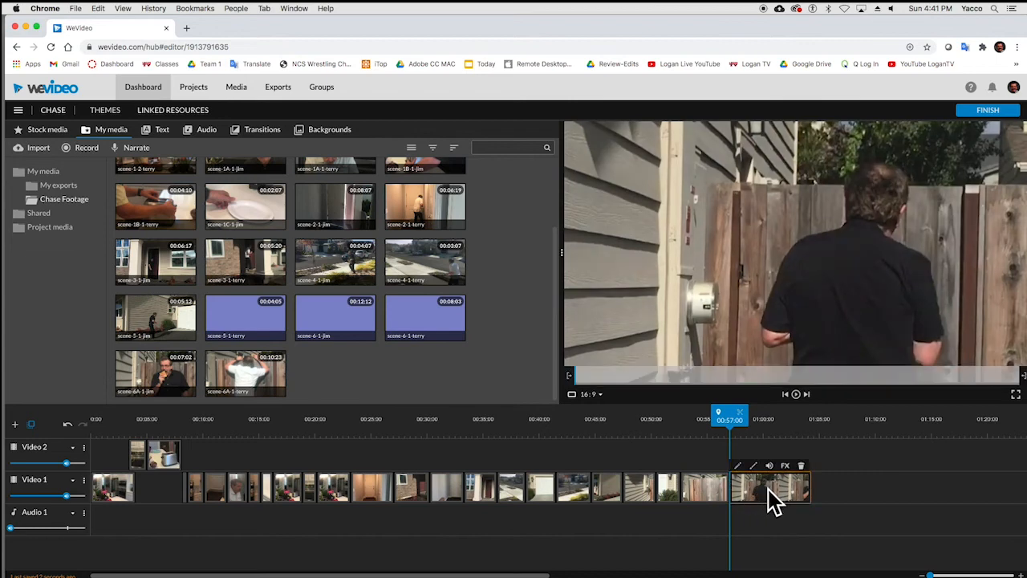
{"action": "left_click_drag", "start_coordinate": [811, 488], "coordinate": [789, 486]}
{"action": "left_click", "coordinate": [787, 492]}
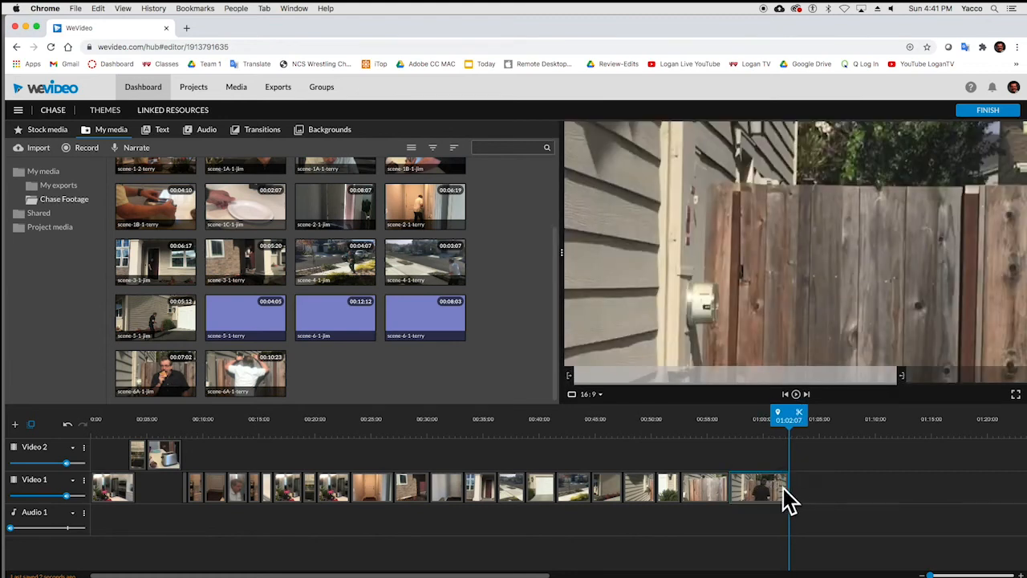
{"action": "left_click", "coordinate": [778, 492]}
{"action": "left_click_drag", "start_coordinate": [785, 486], "coordinate": [767, 488]}
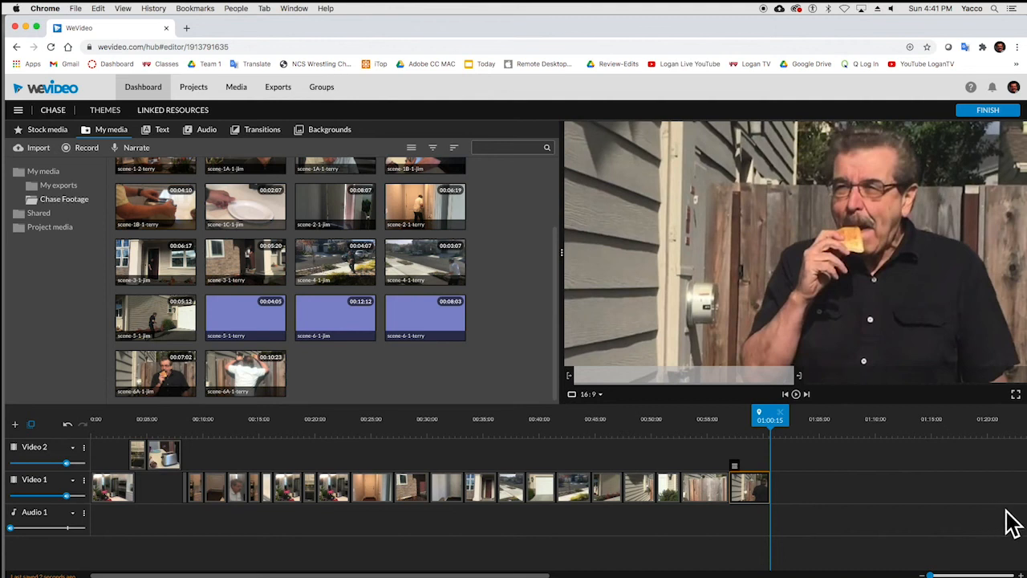
Play the whole sequence from 00:00:00 to review the edit.
{"action": "left_click_drag", "start_coordinate": [777, 420], "coordinate": [80, 439]}
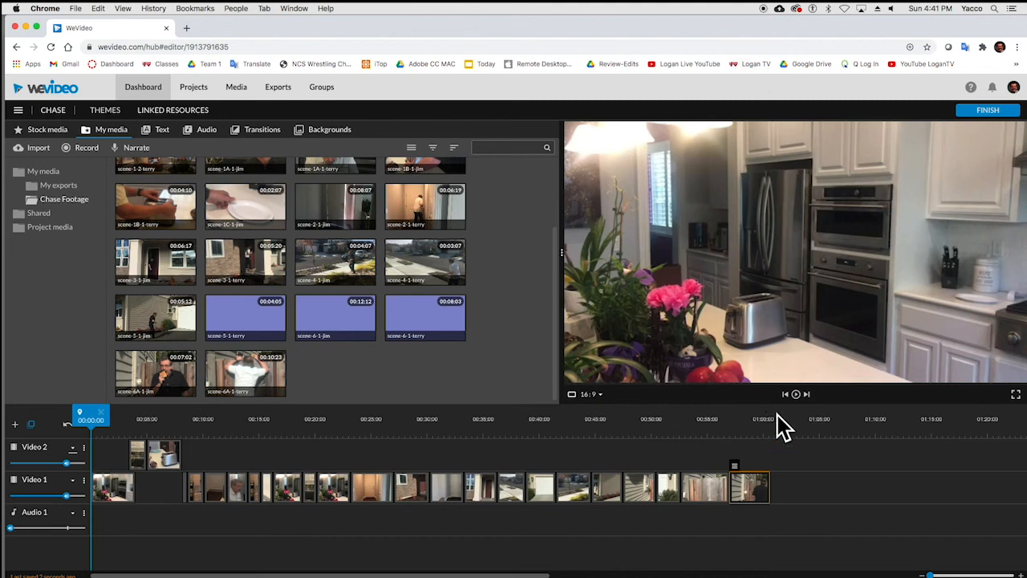
{"action": "left_click", "coordinate": [797, 398]}
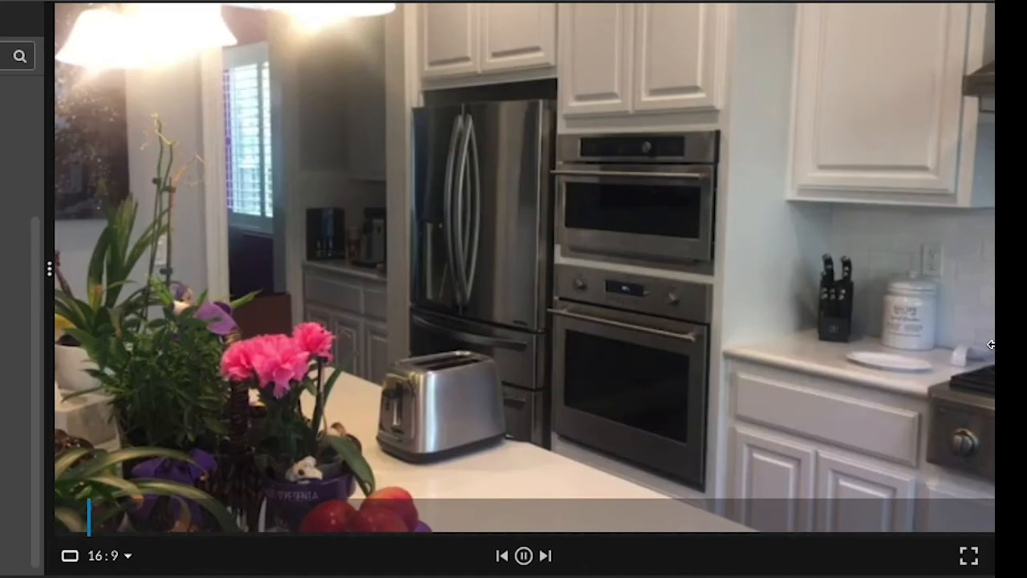